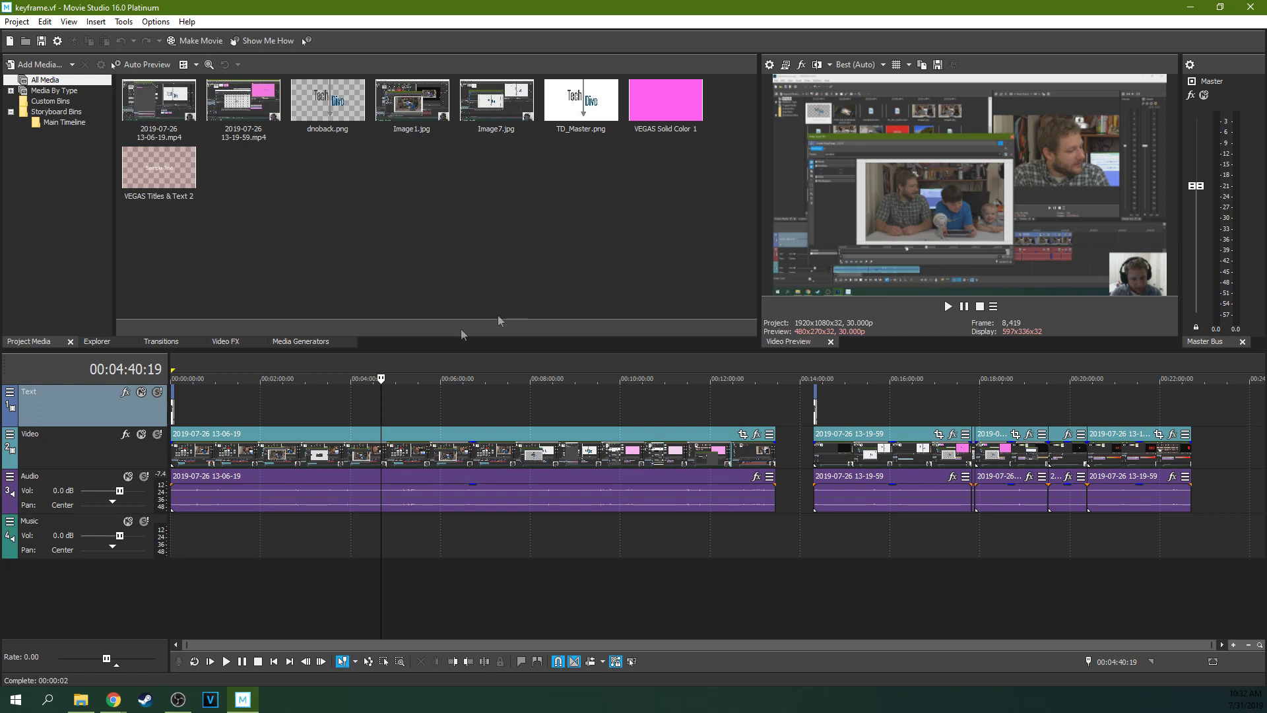
Move the playhead to about 2:10, then bring up the rights free music folder in File Explorer.
click(257, 399)
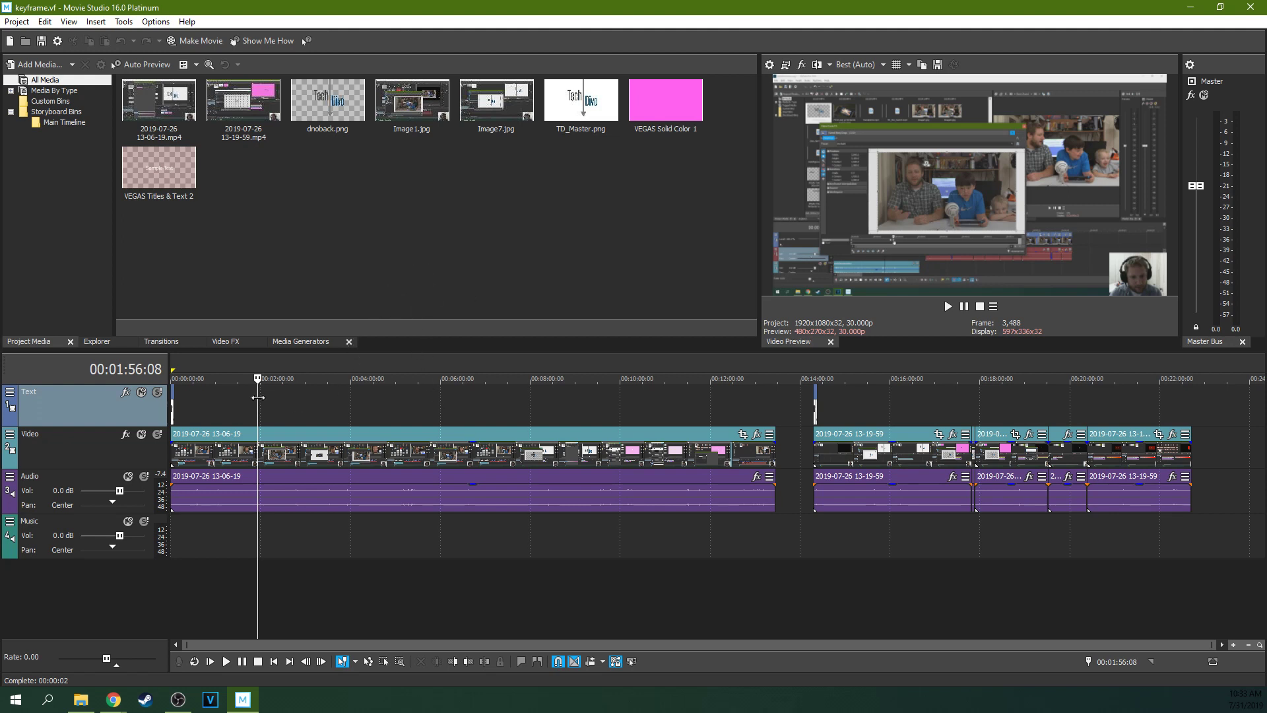
click(303, 408)
click(268, 398)
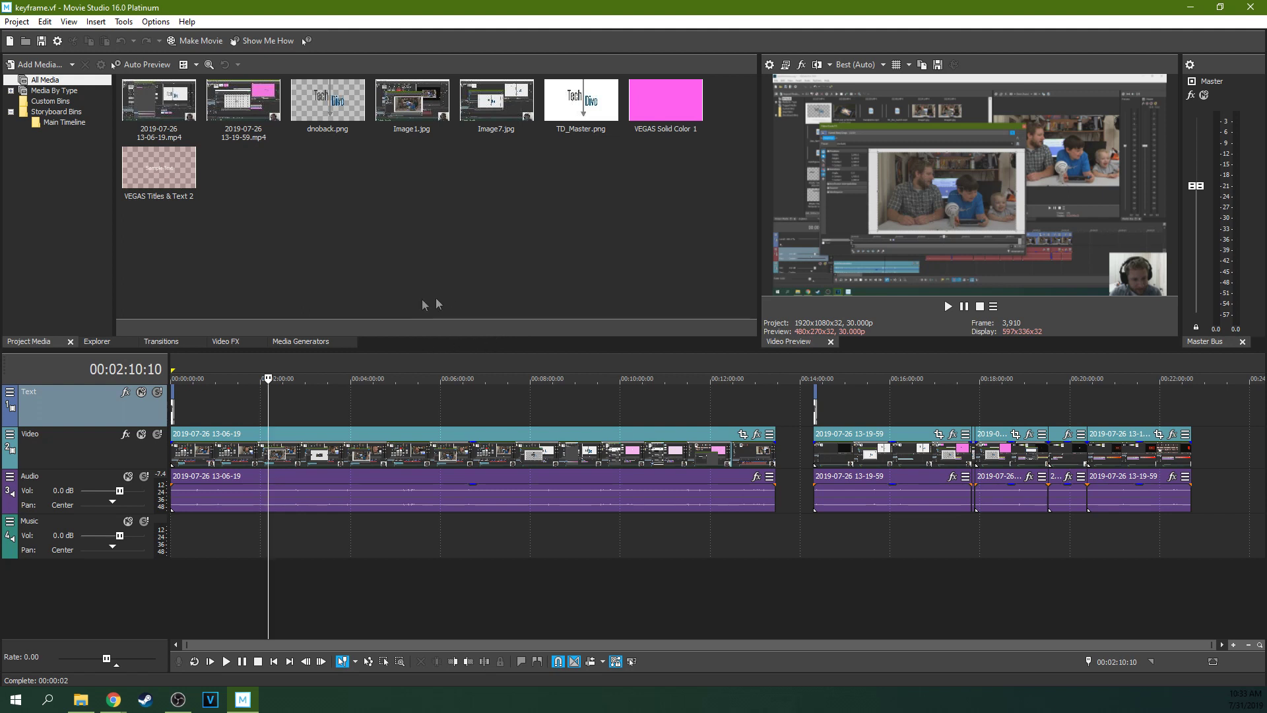
click(82, 700)
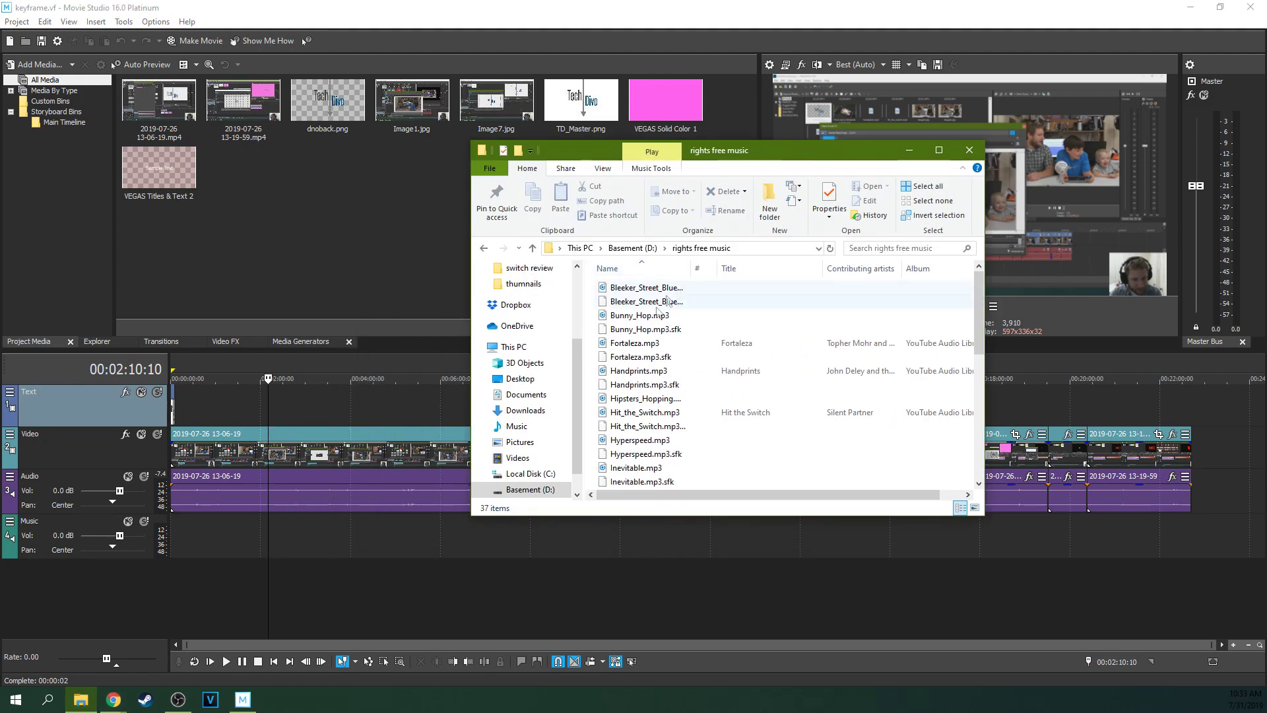
Drag Jazz_Apricot.mp3 into the Project Media pane and minimize the Explorer window.
scroll(659, 311, down, 1)
scroll(658, 310, up, 1)
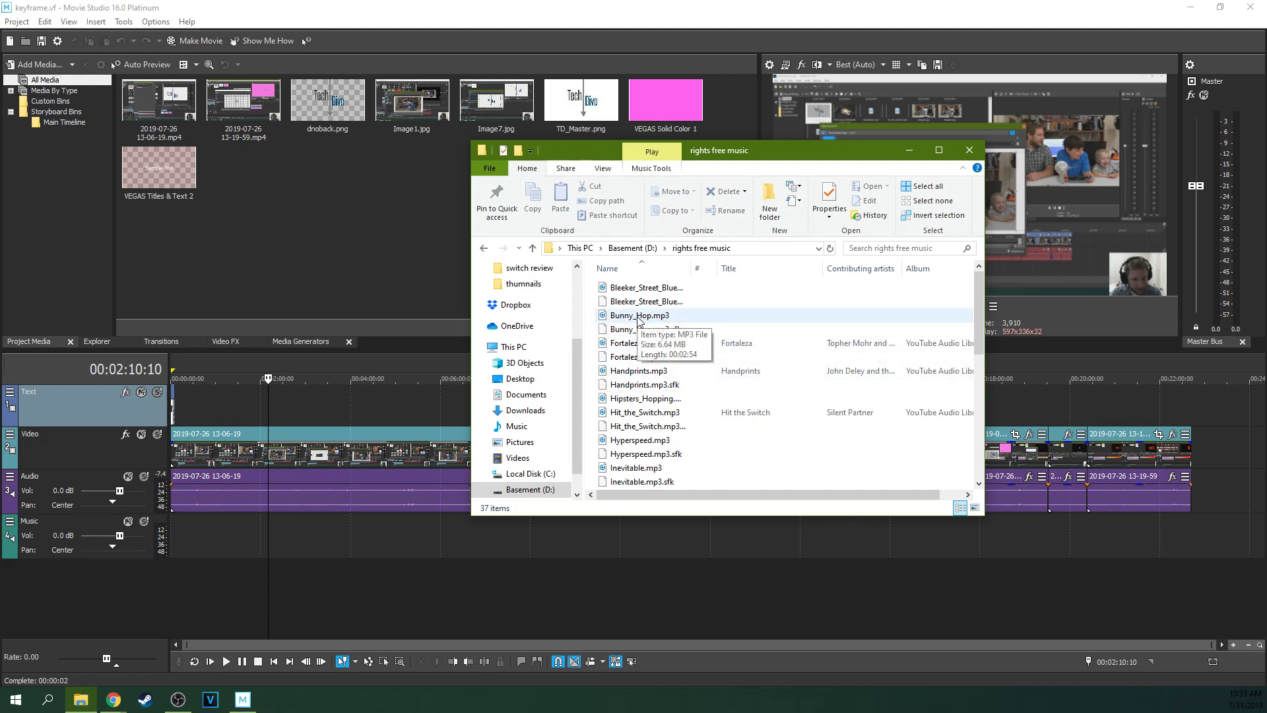
scroll(678, 376, down, 1)
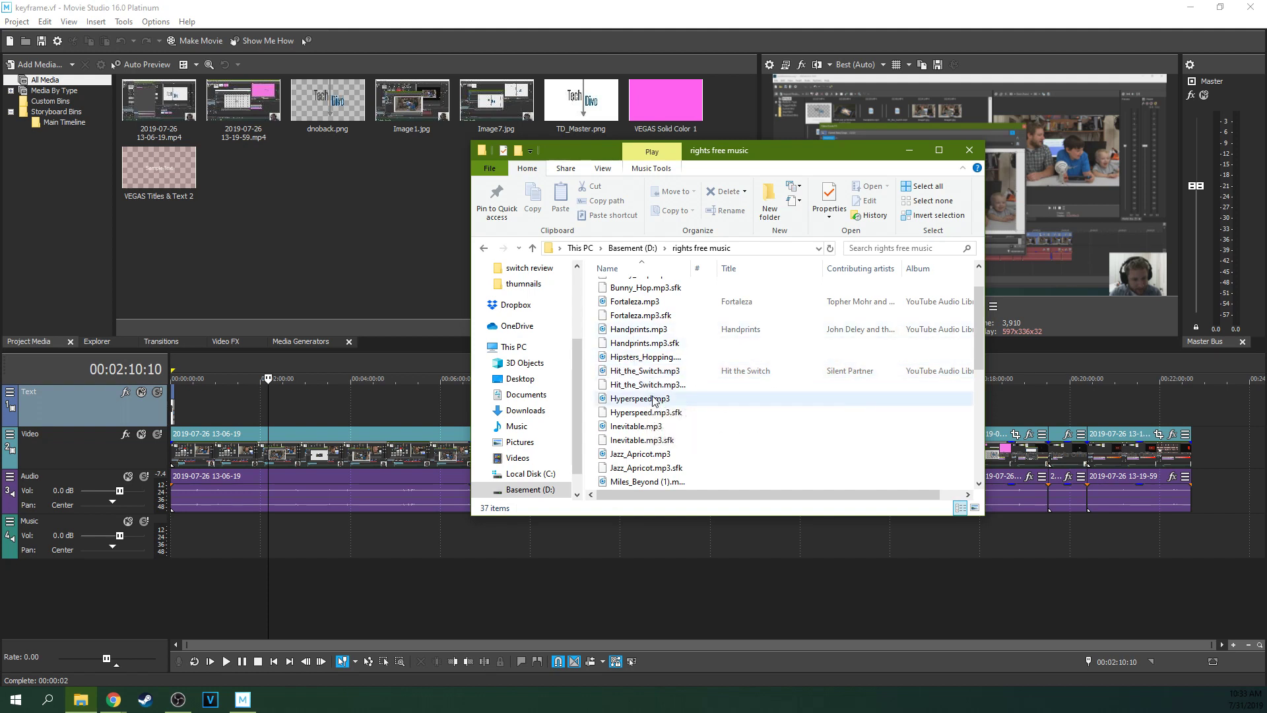
scroll(650, 409, down, 1)
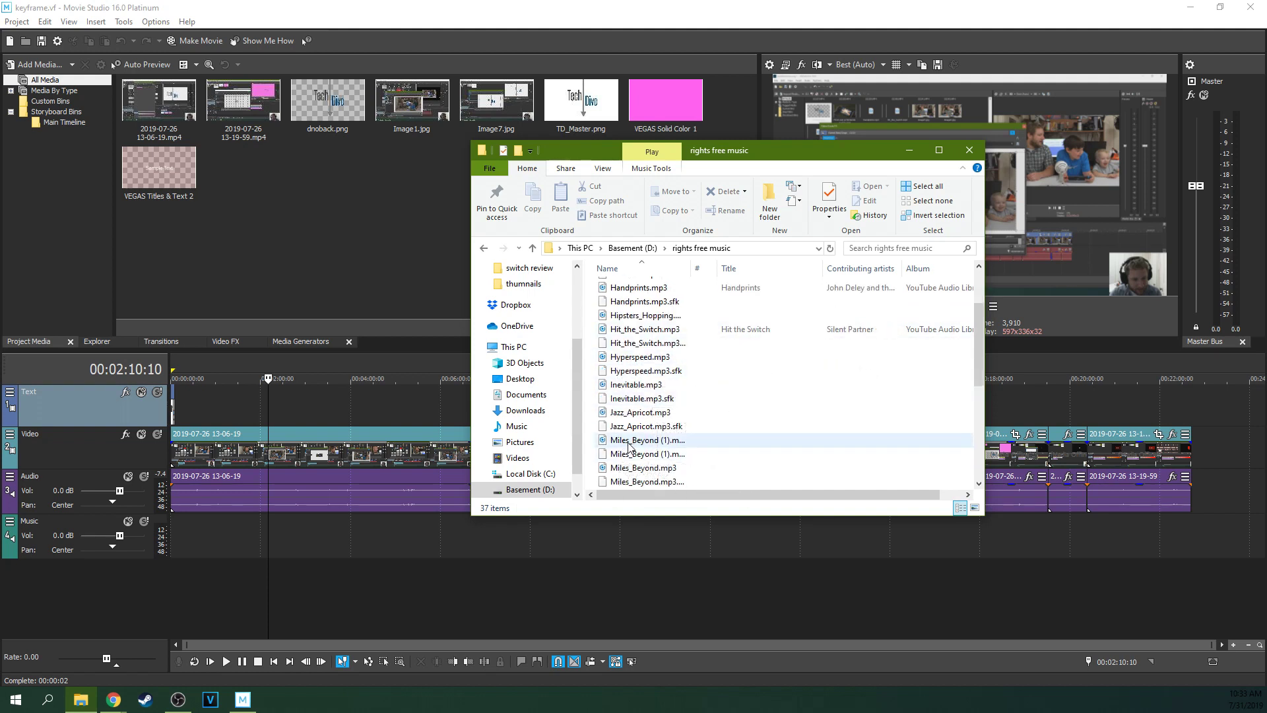
drag(639, 413, 371, 257)
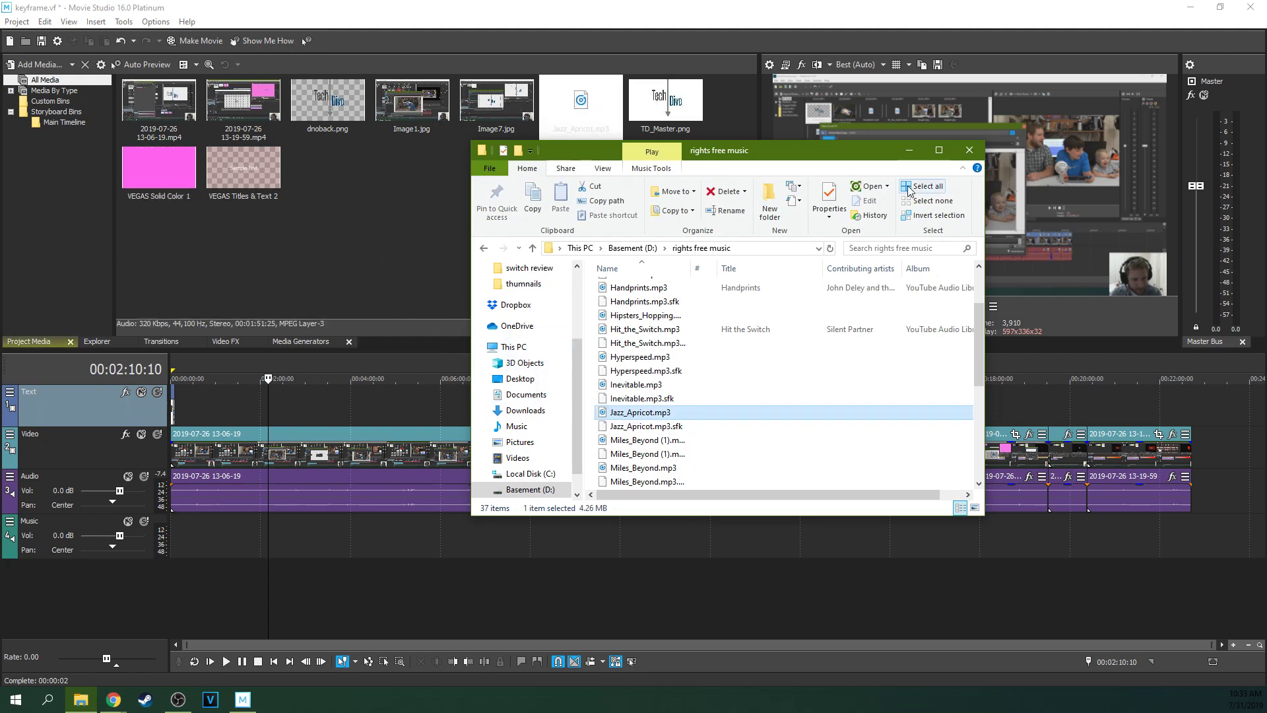
click(910, 150)
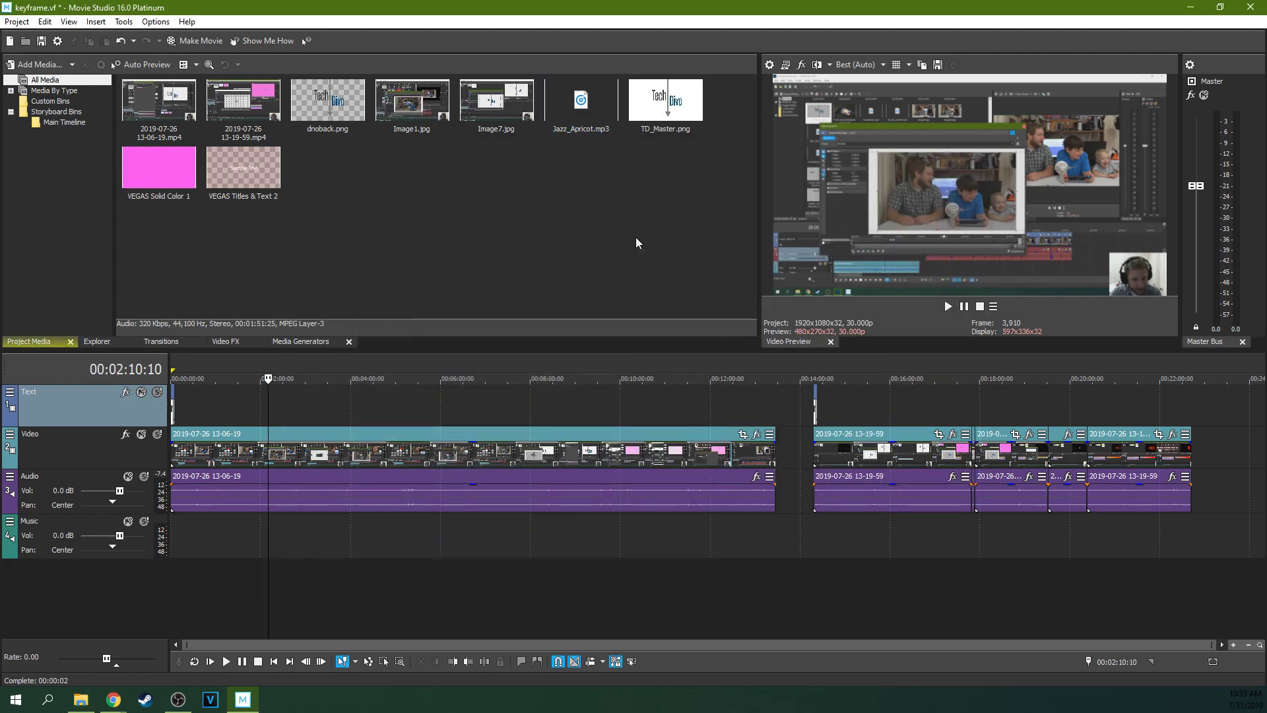
click(343, 402)
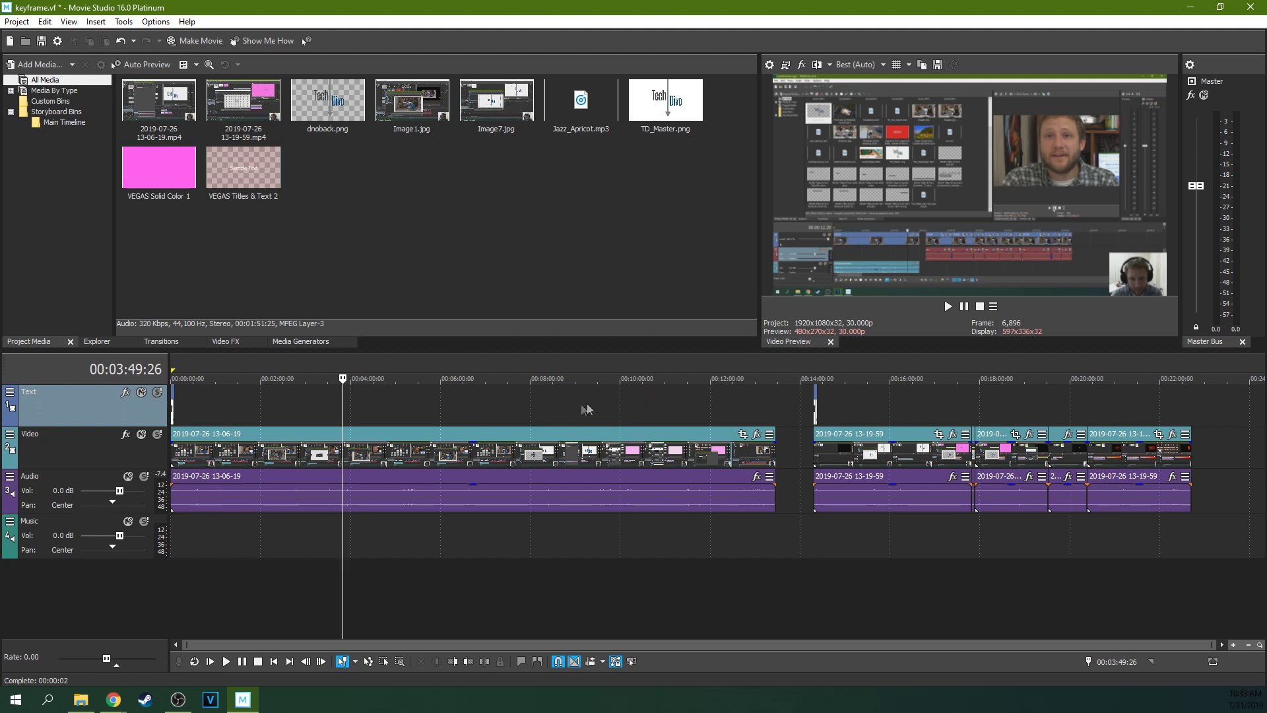
click(296, 410)
click(368, 406)
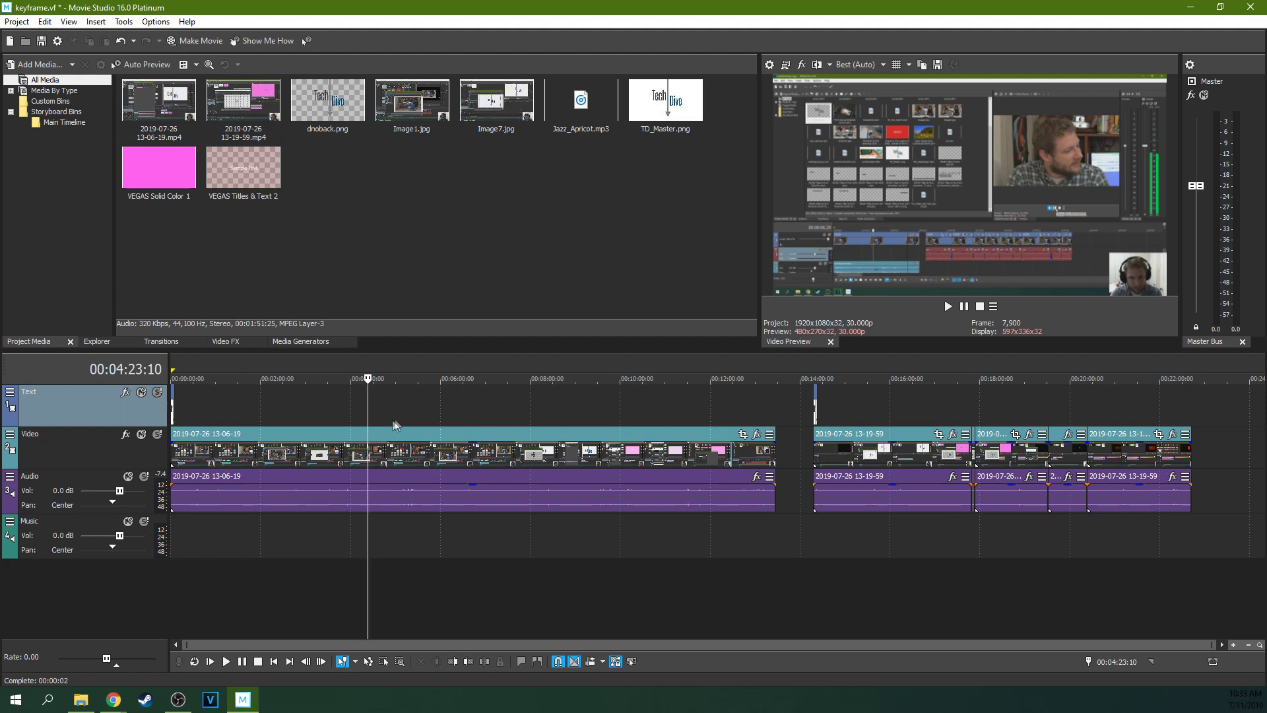
click(350, 416)
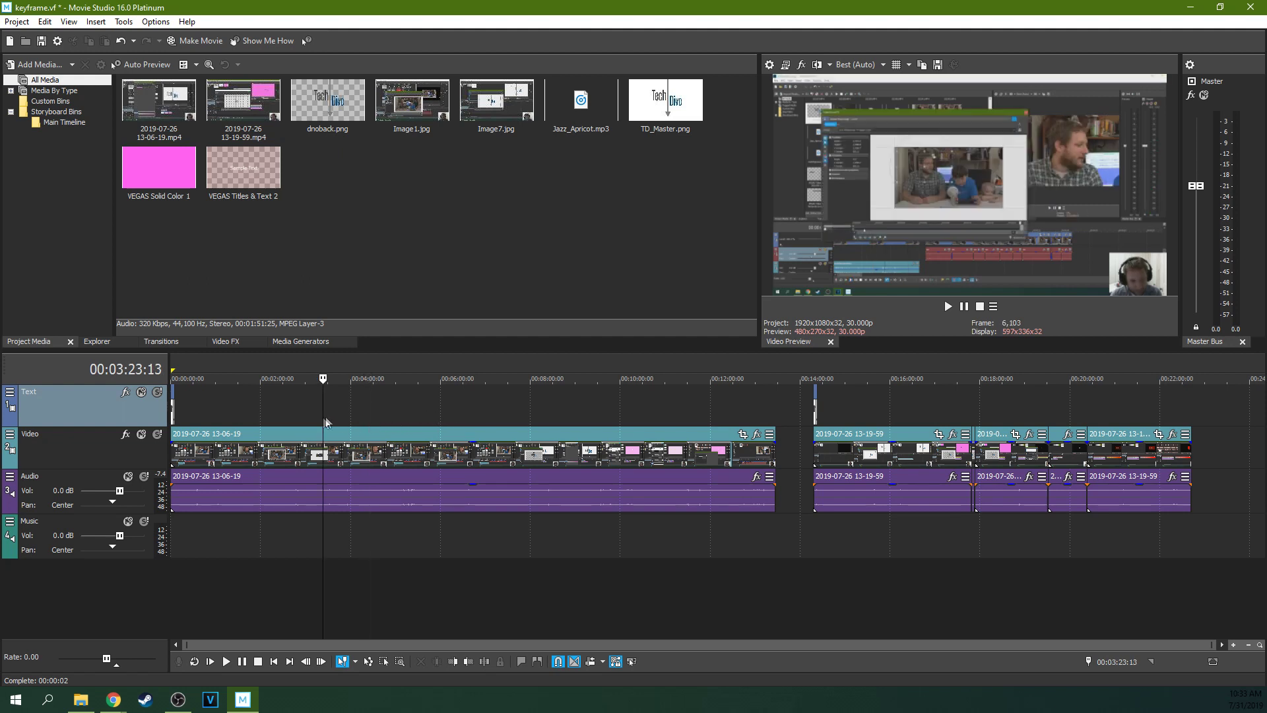
click(475, 403)
click(358, 399)
click(284, 398)
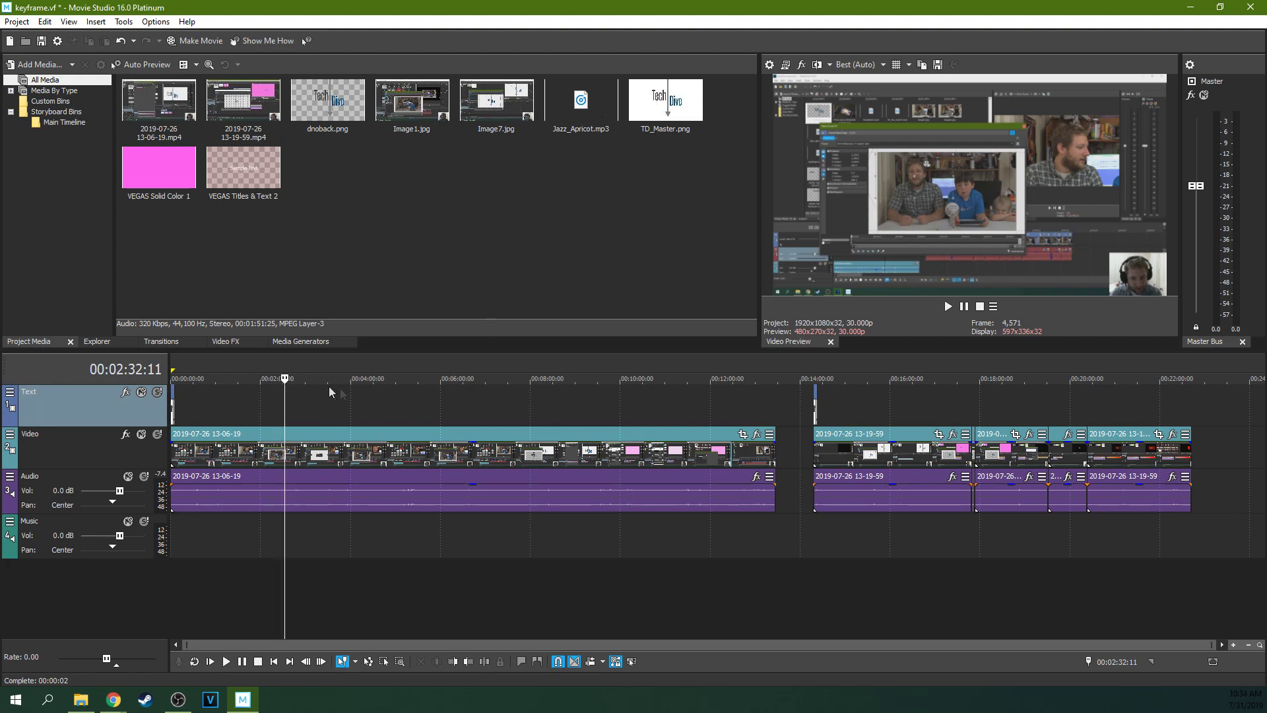
scroll(205, 509, up, 8)
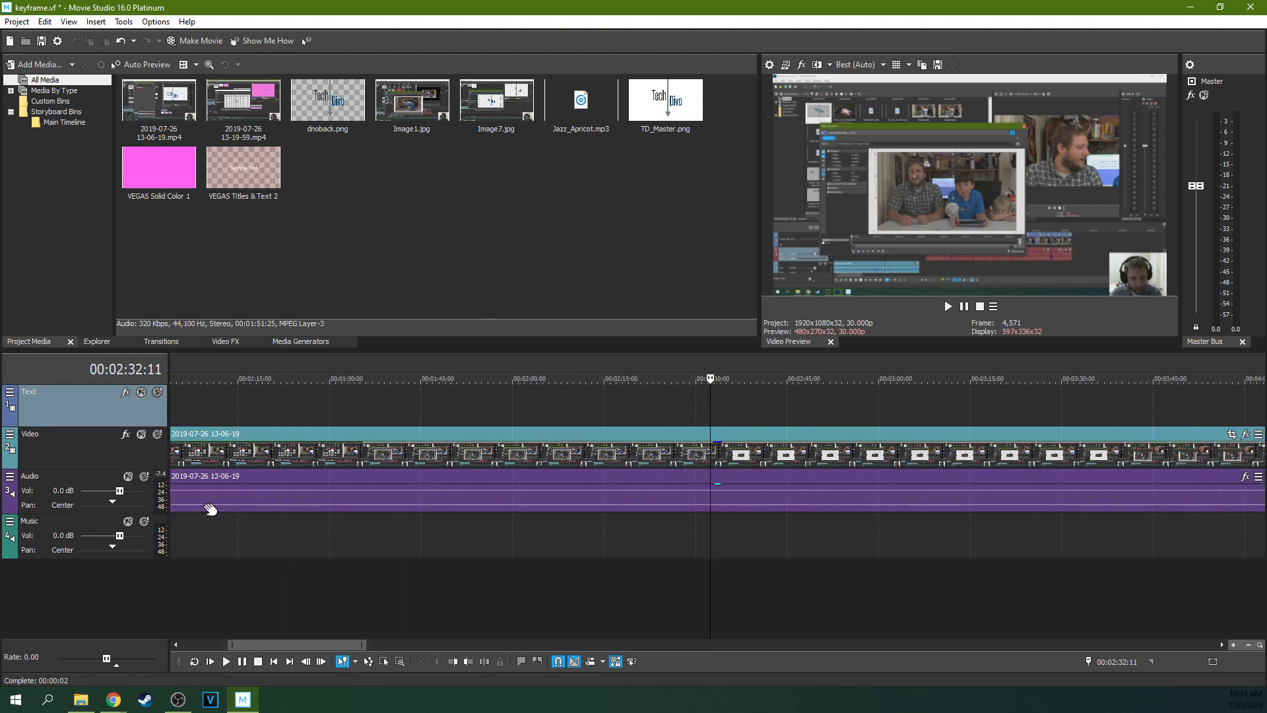
scroll(213, 507, down, 5)
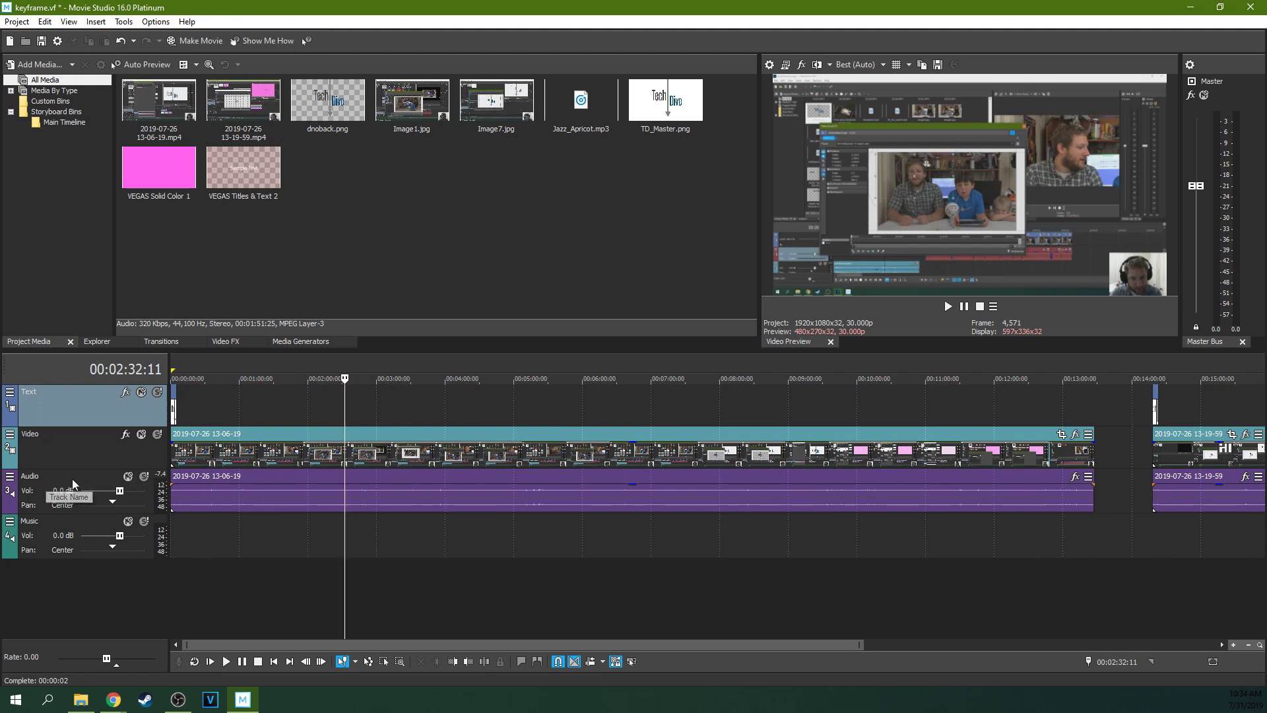
Select the main audio clip and play briefly from about 1:46 to hear its level.
click(218, 488)
click(291, 493)
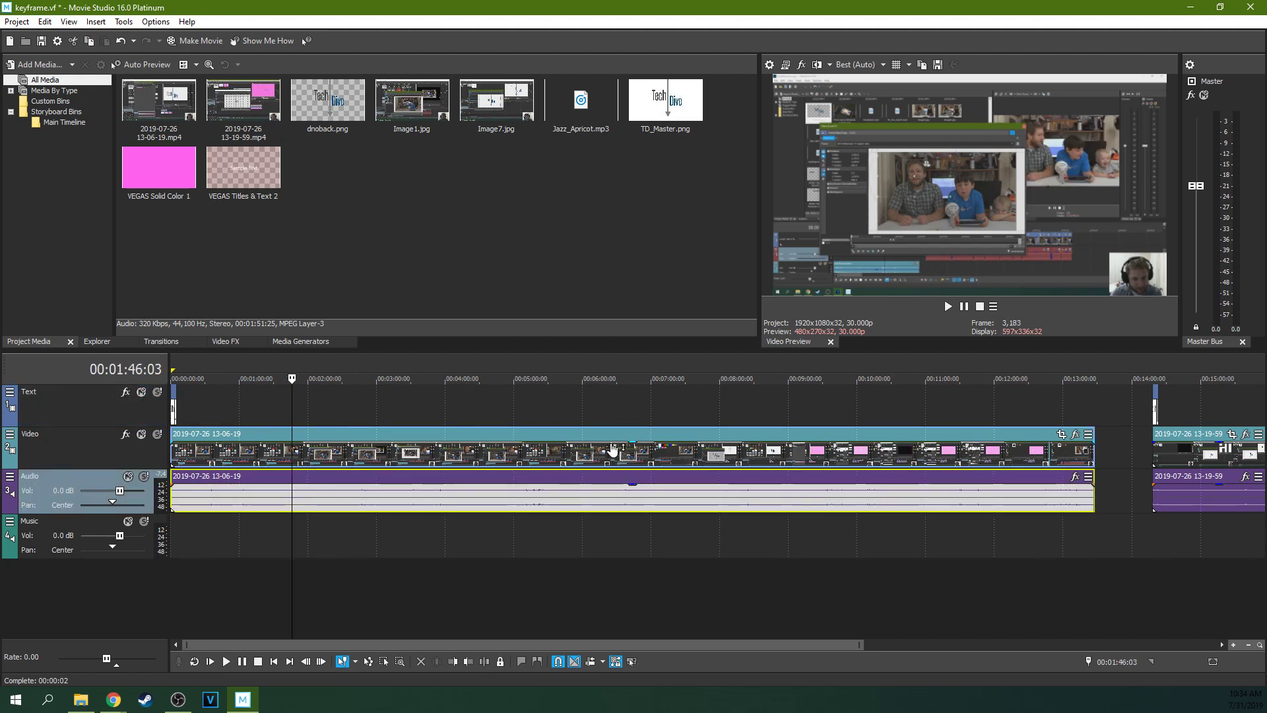
click(948, 306)
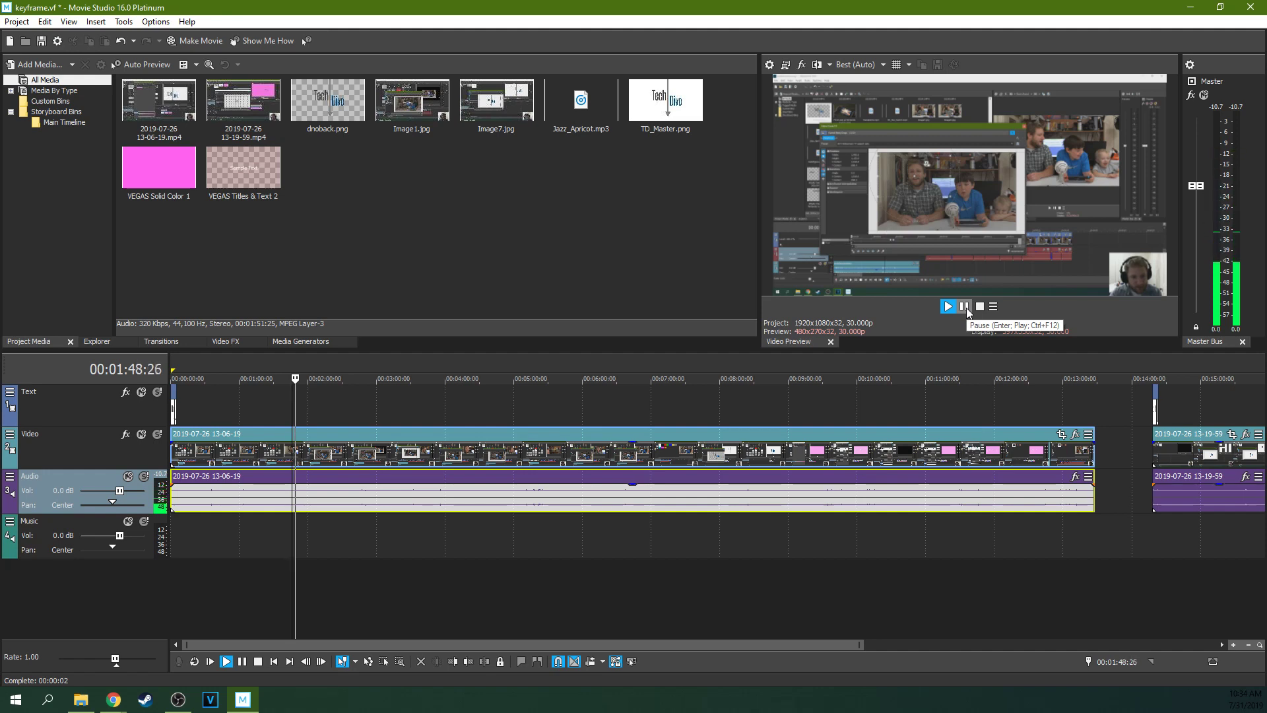
click(967, 310)
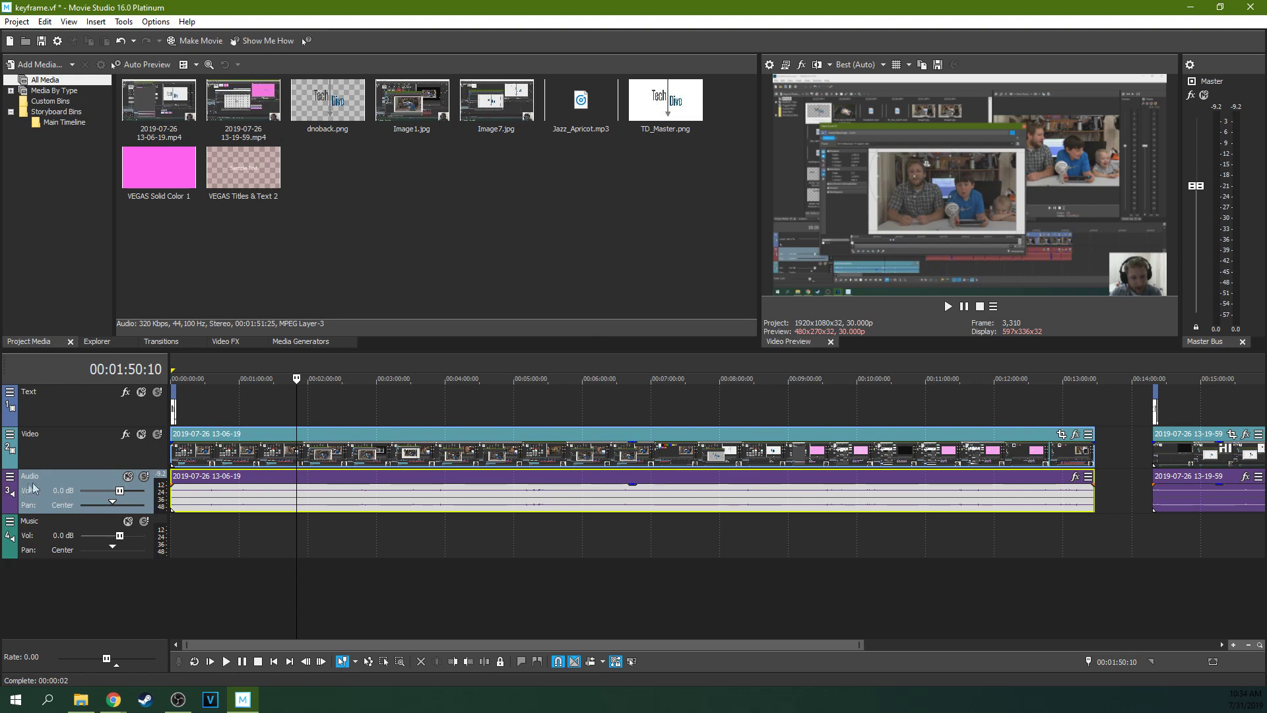
Inspect the Audio track's Track Compressor in the Track FX window, then close it.
click(10, 476)
click(64, 507)
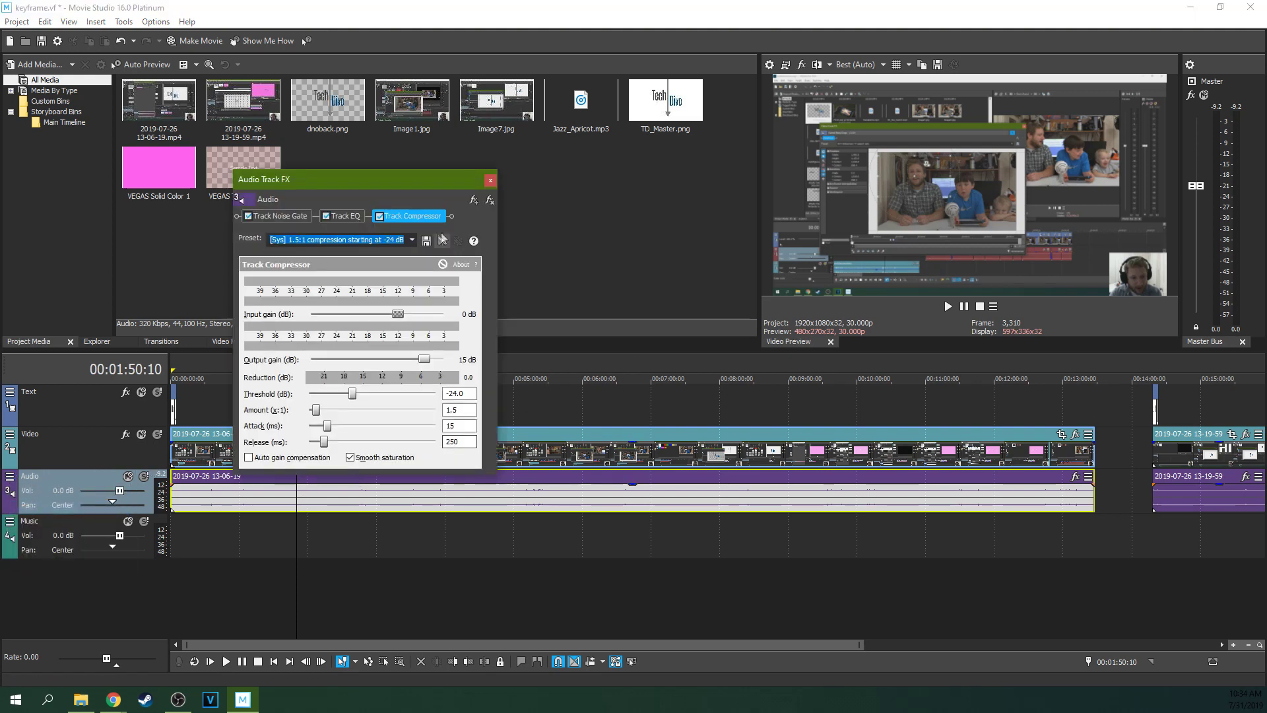
click(489, 180)
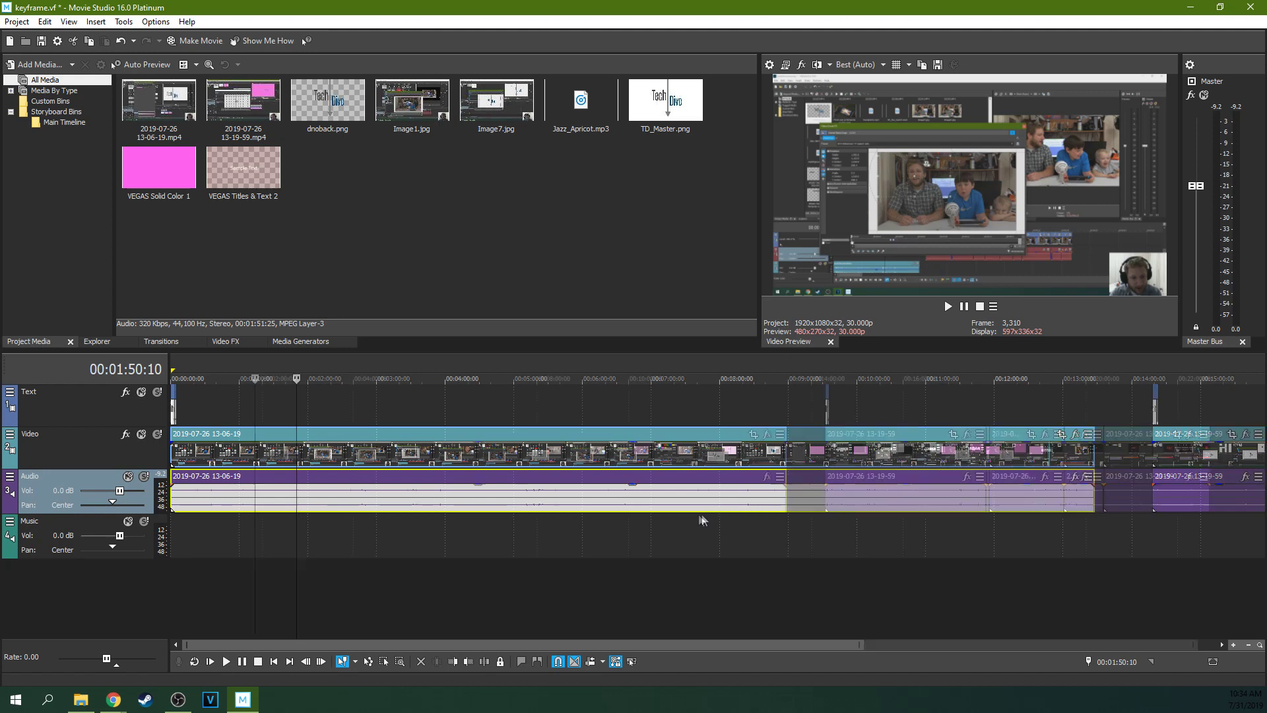
Play from about 3:30 and 6:03 to check output, then raise the Audio track volume.
scroll(702, 521, down, 3)
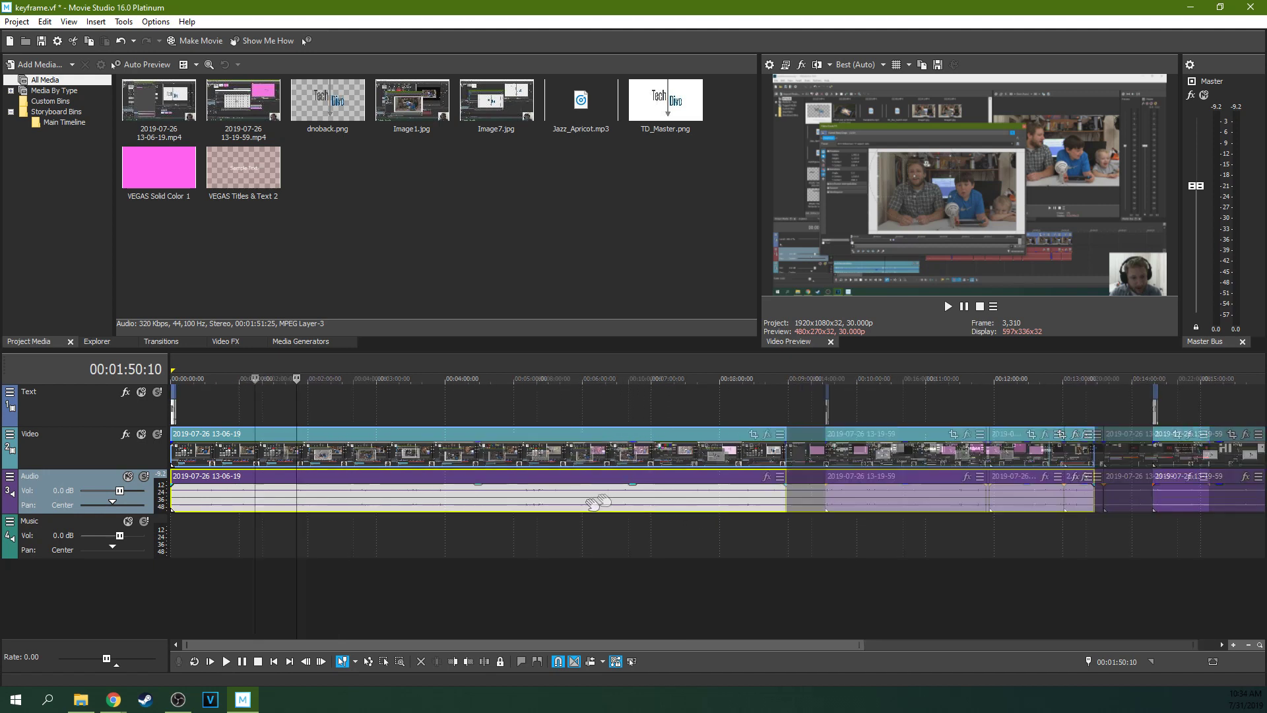
click(331, 402)
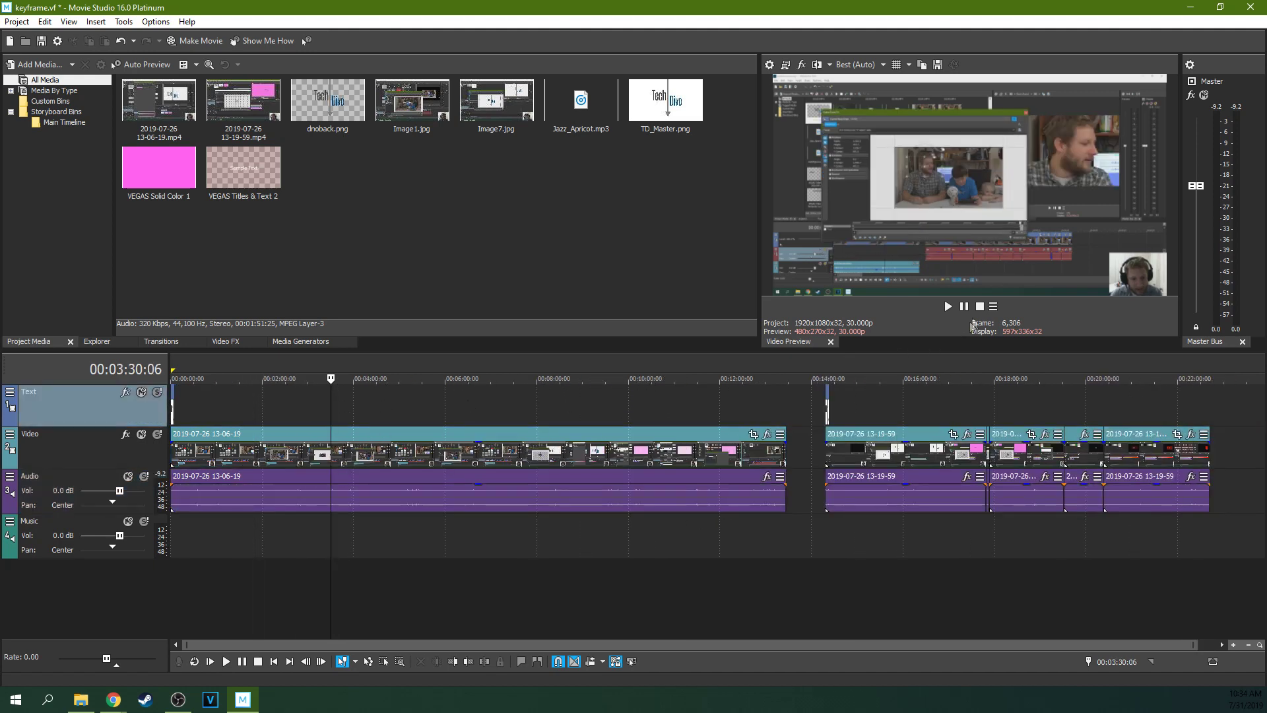
click(948, 306)
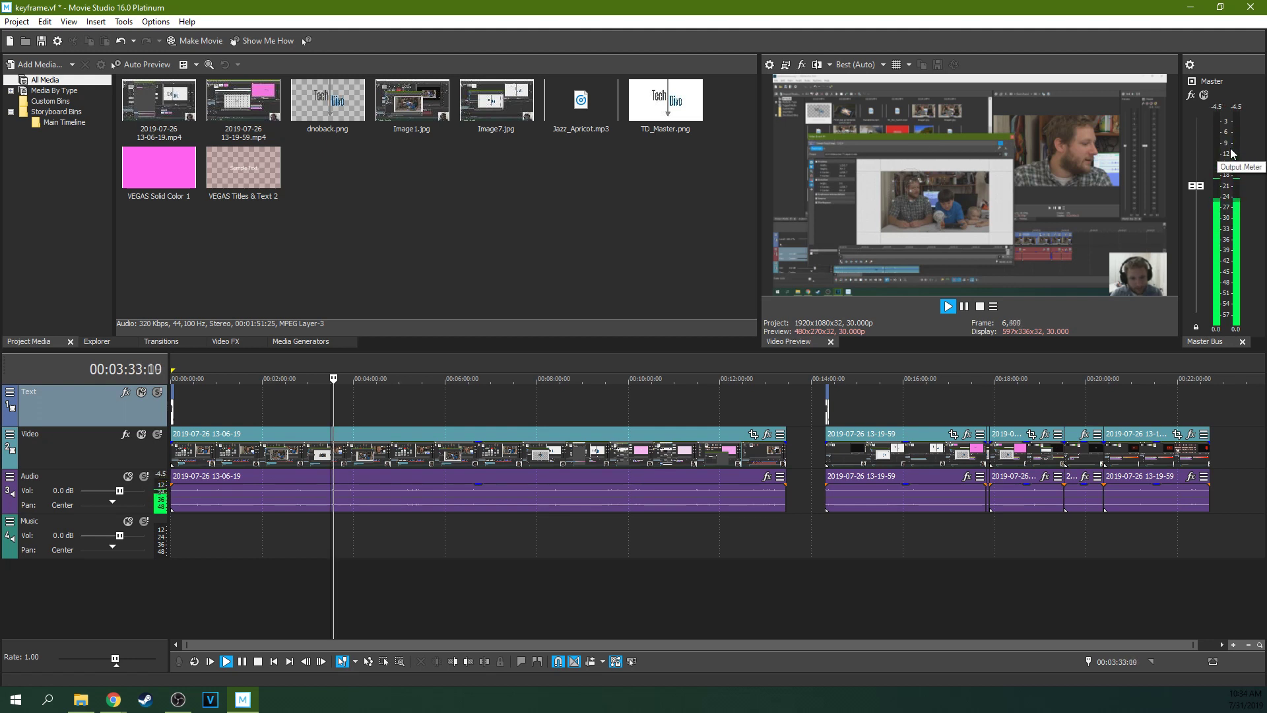
click(964, 307)
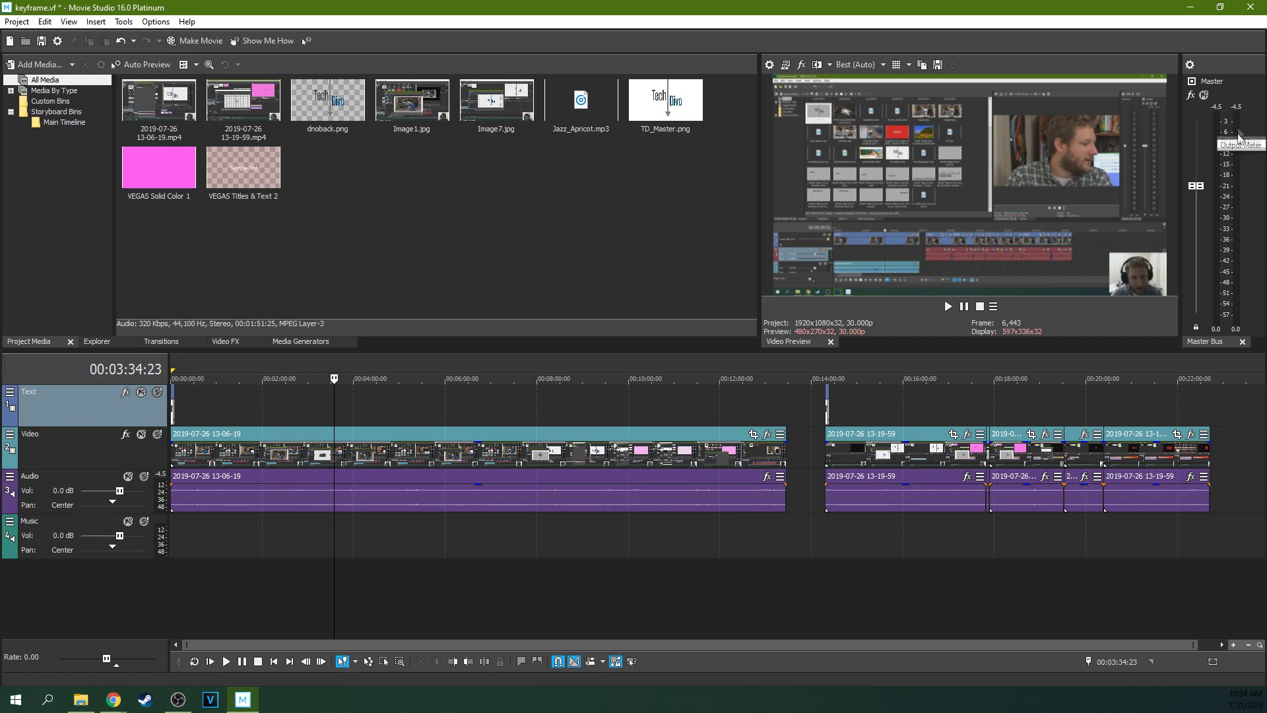
click(448, 421)
click(948, 306)
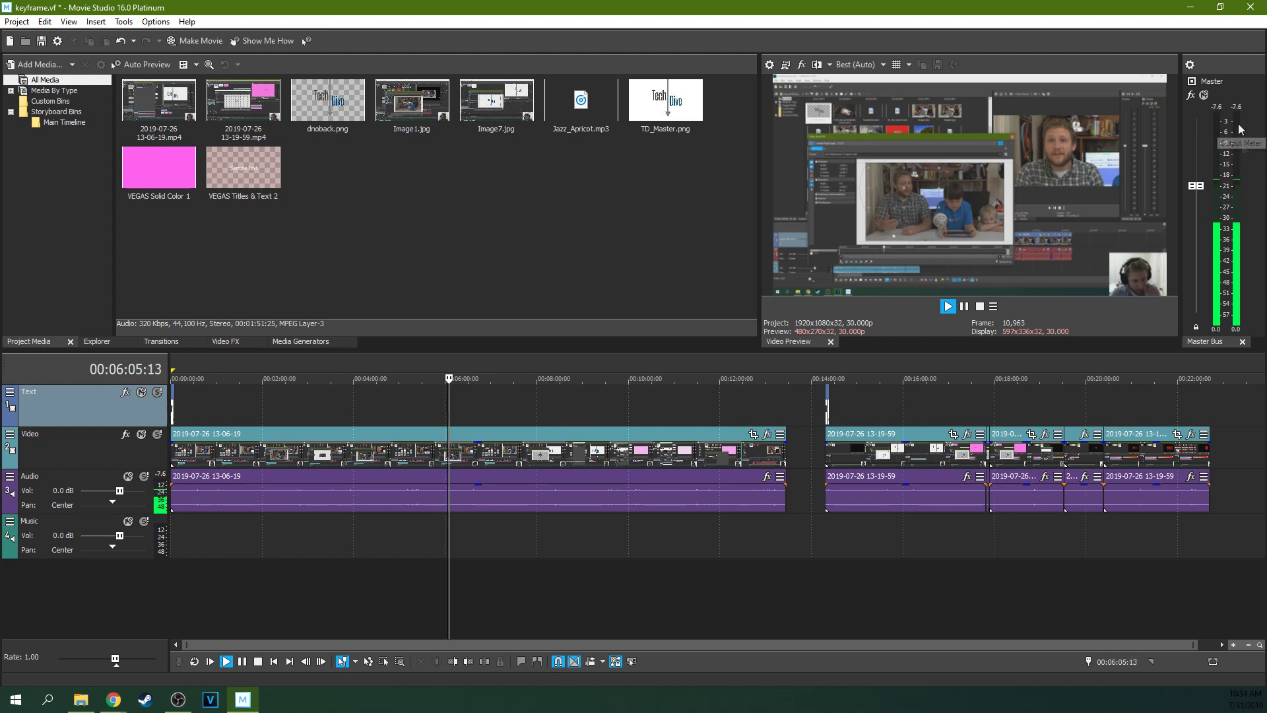
key(Return)
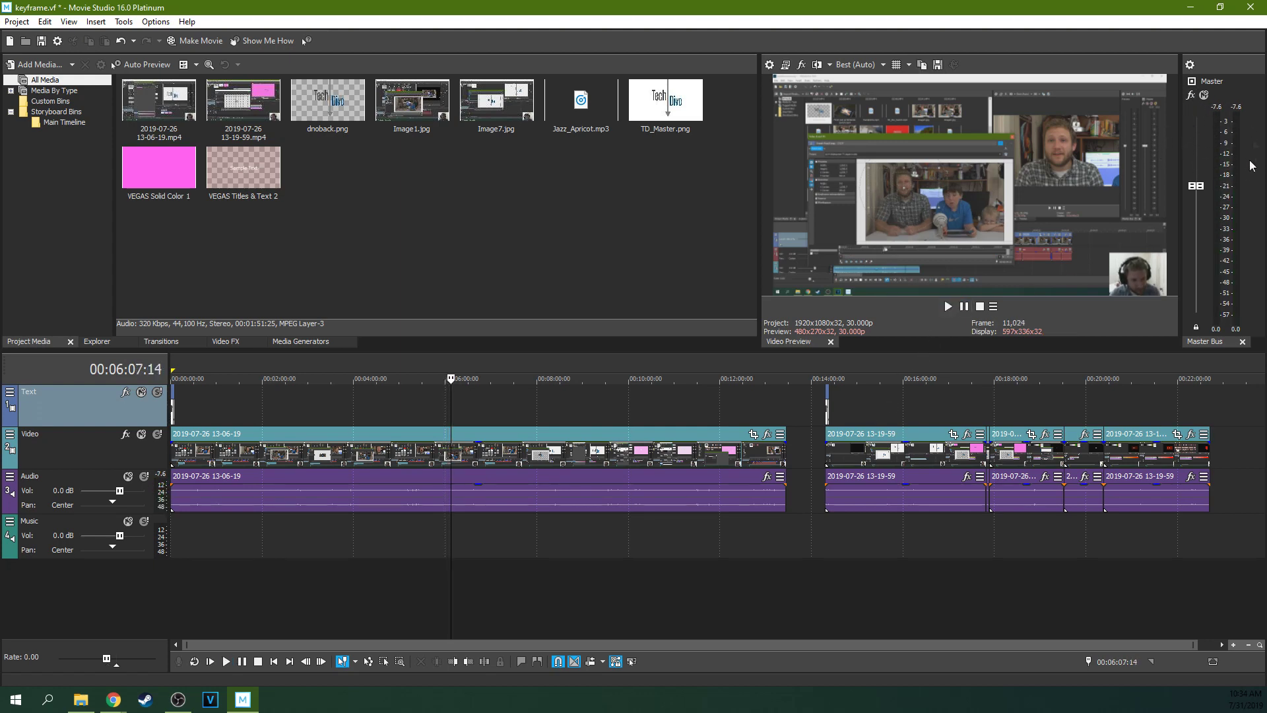
click(126, 494)
drag(140, 494, 133, 494)
click(265, 504)
click(948, 306)
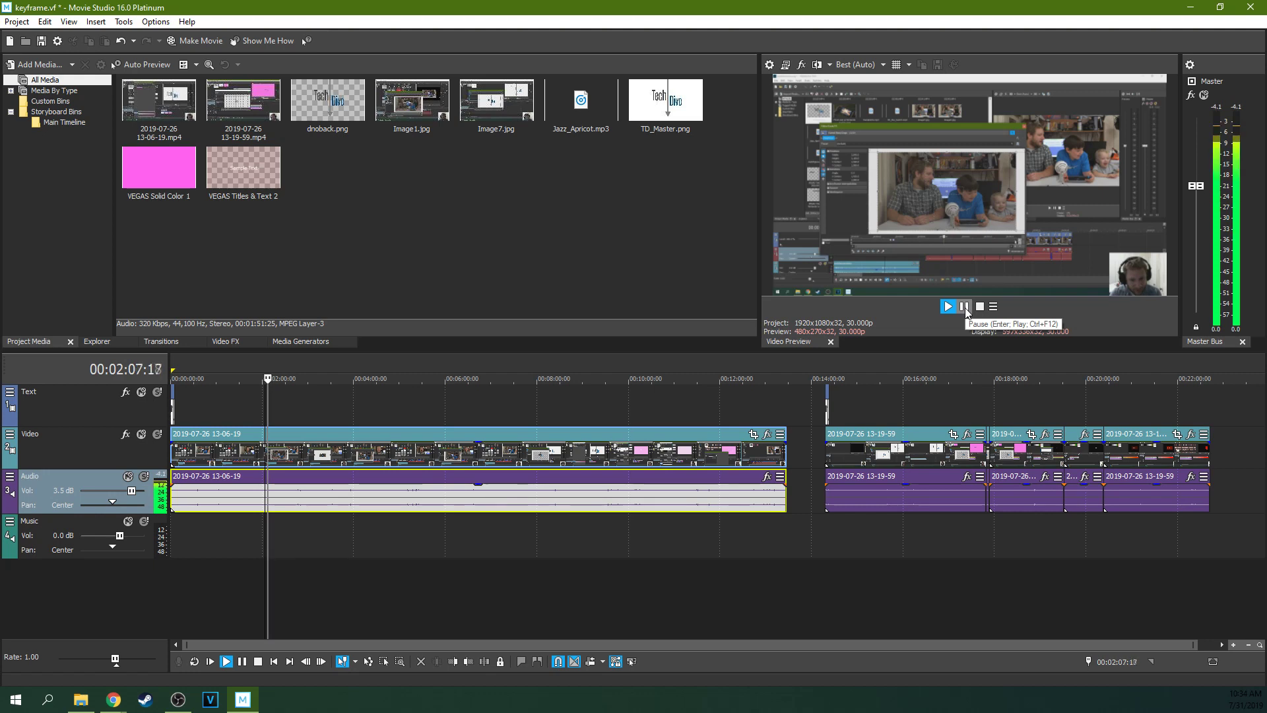
click(966, 307)
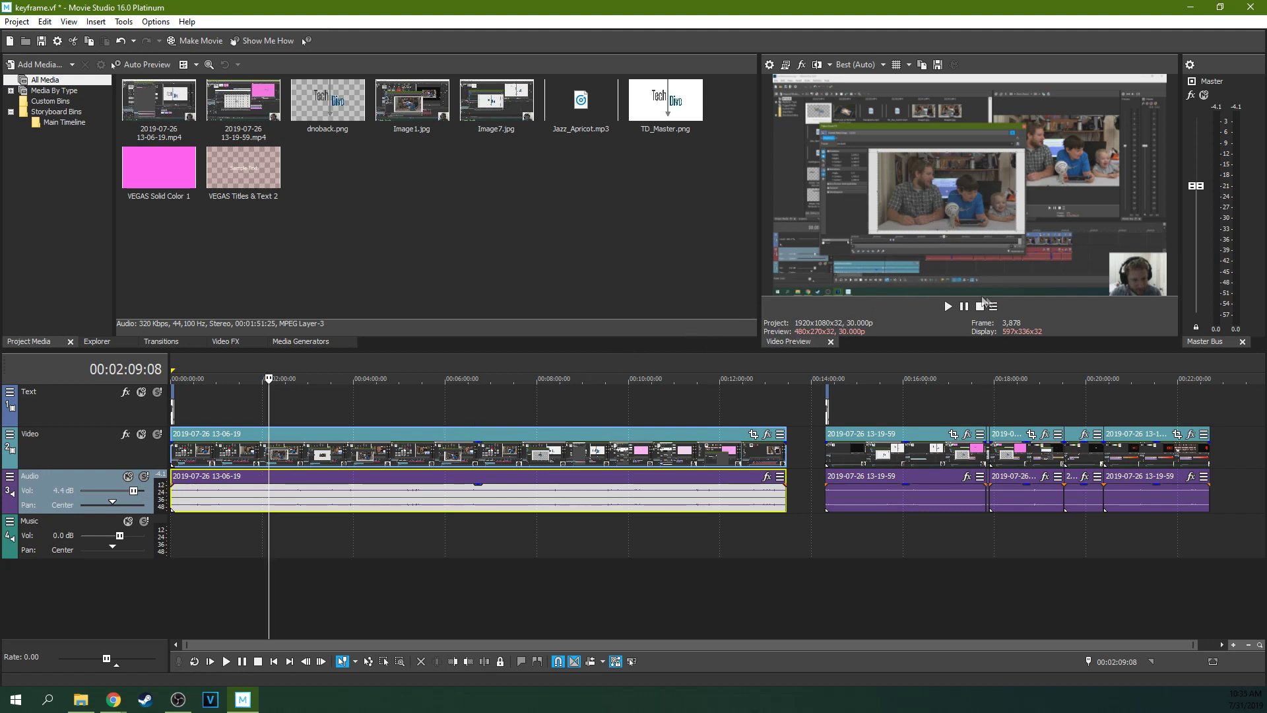
click(952, 310)
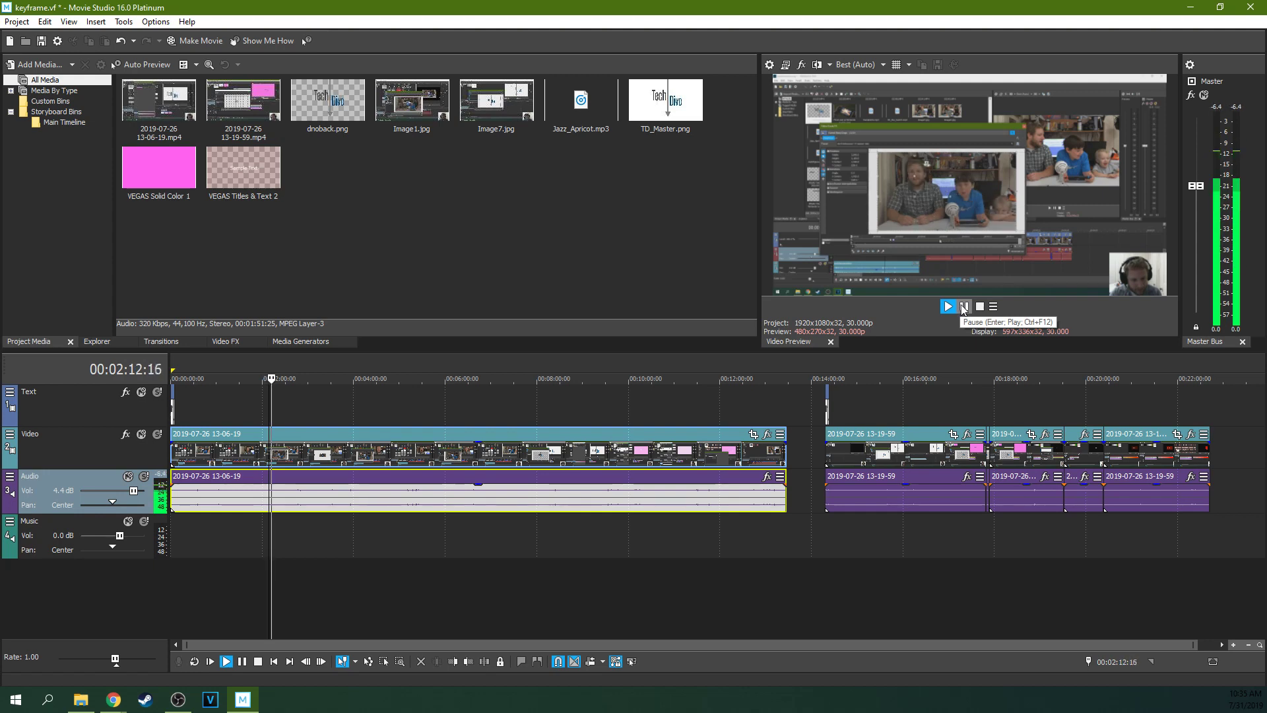
click(965, 307)
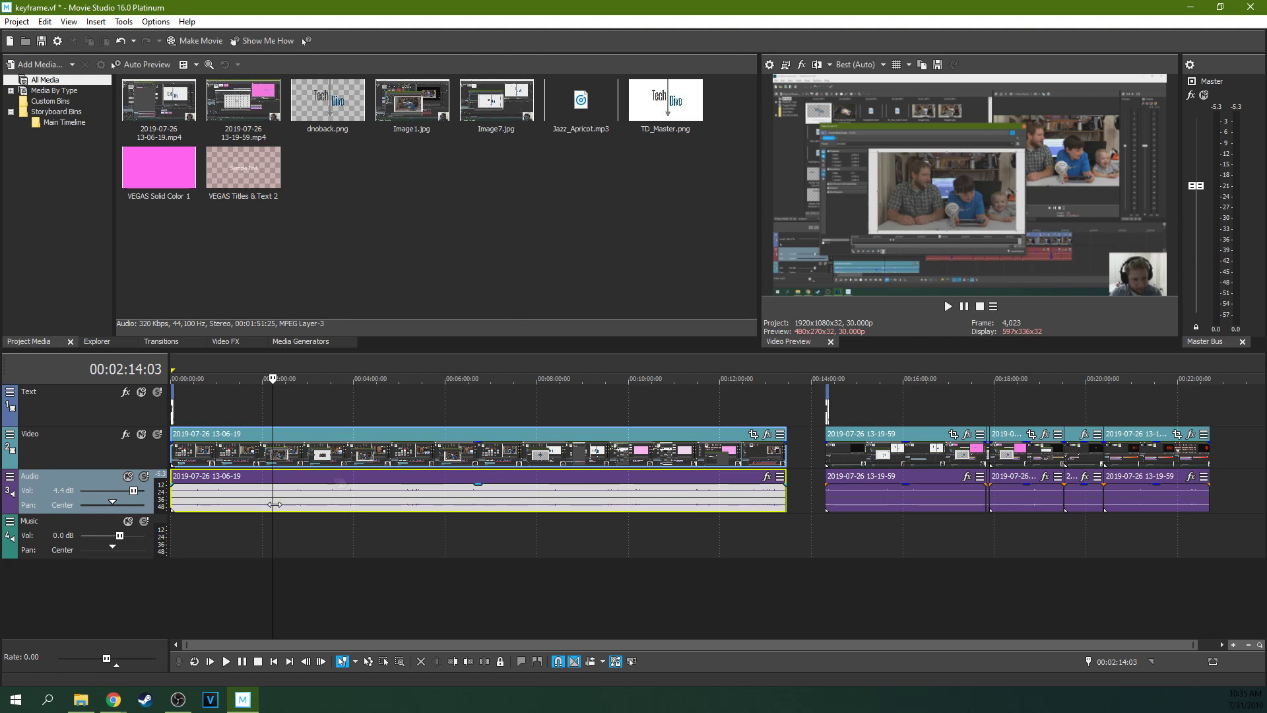
click(203, 548)
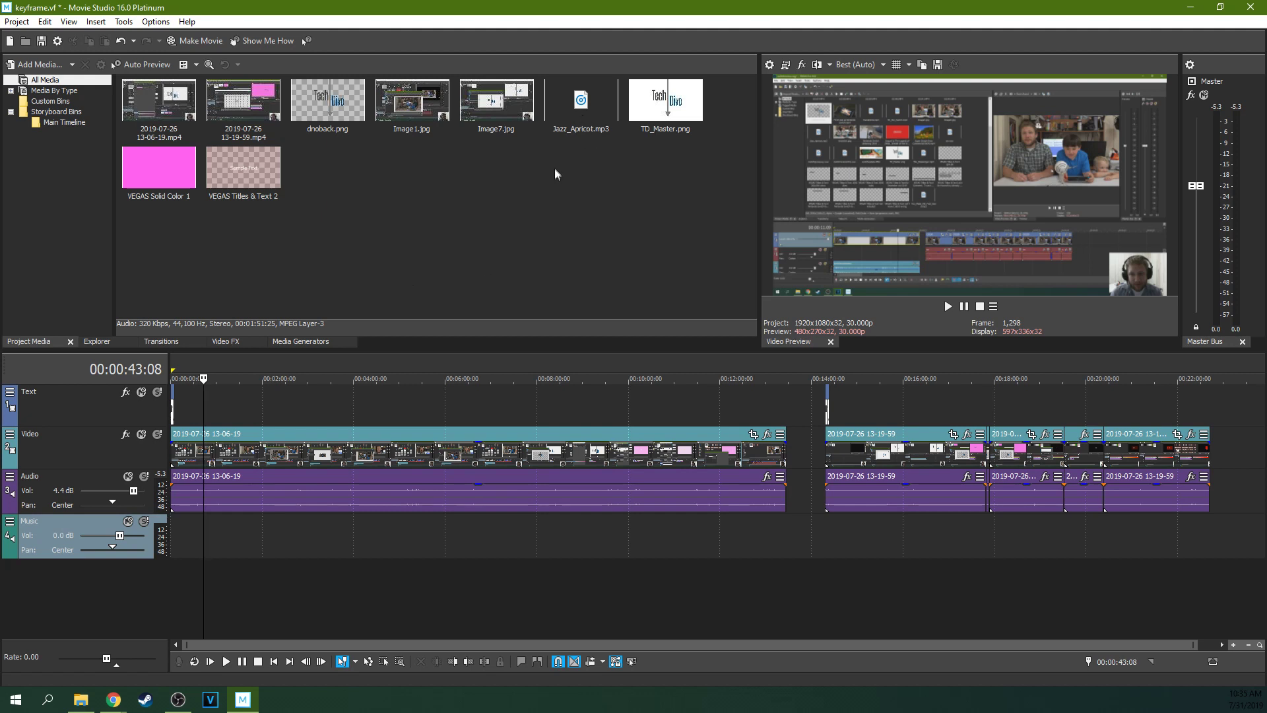
Place Jazz_Apricot.mp3 at the start of the Music track and play the opening.
click(588, 109)
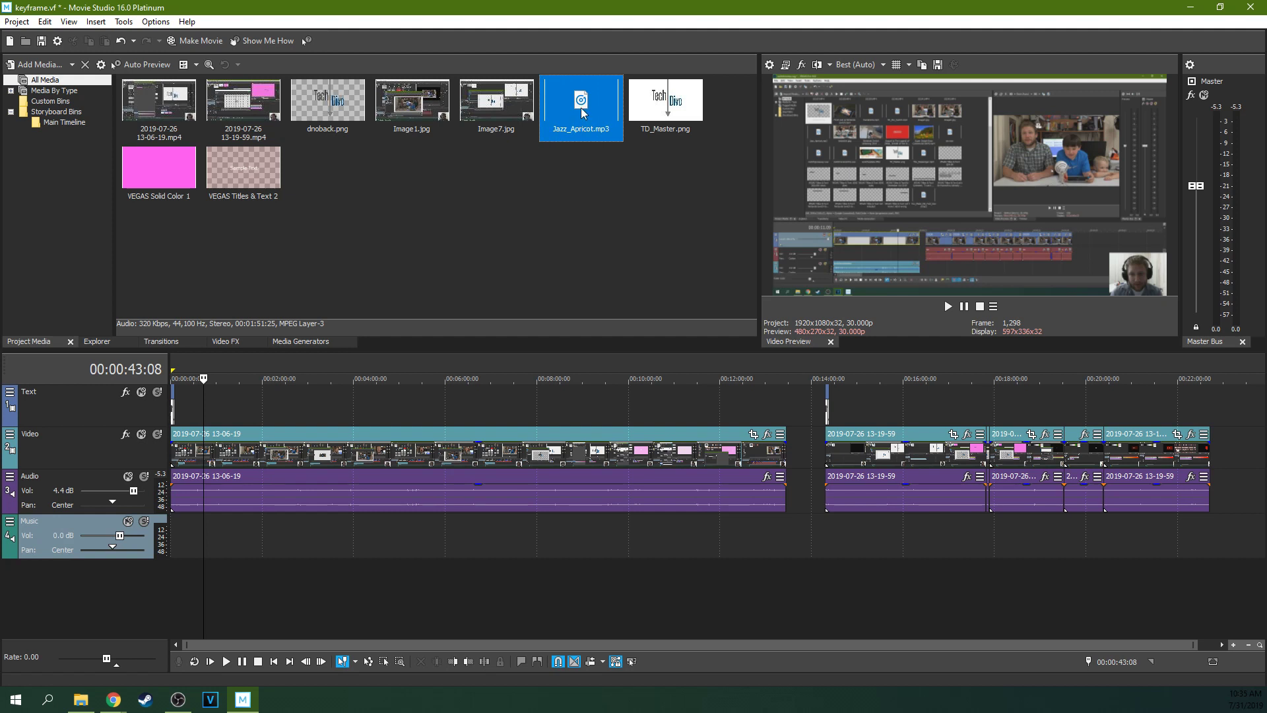
drag(581, 108, 175, 526)
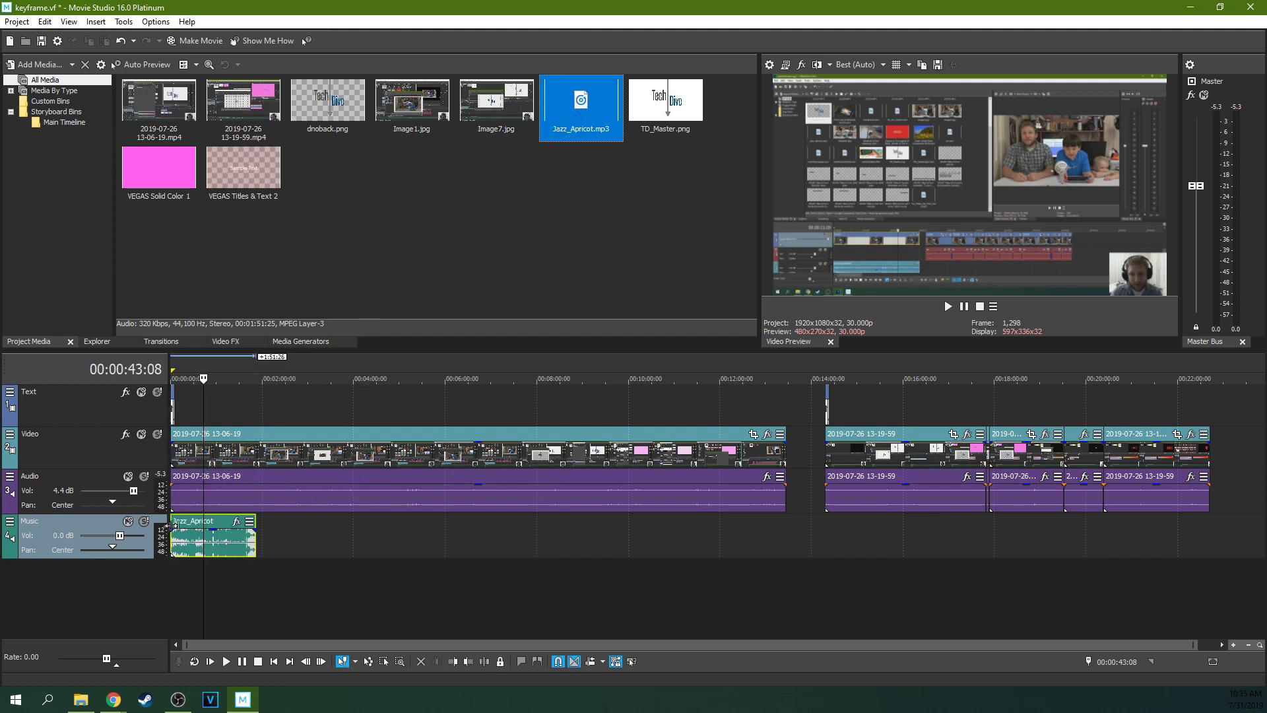
click(210, 661)
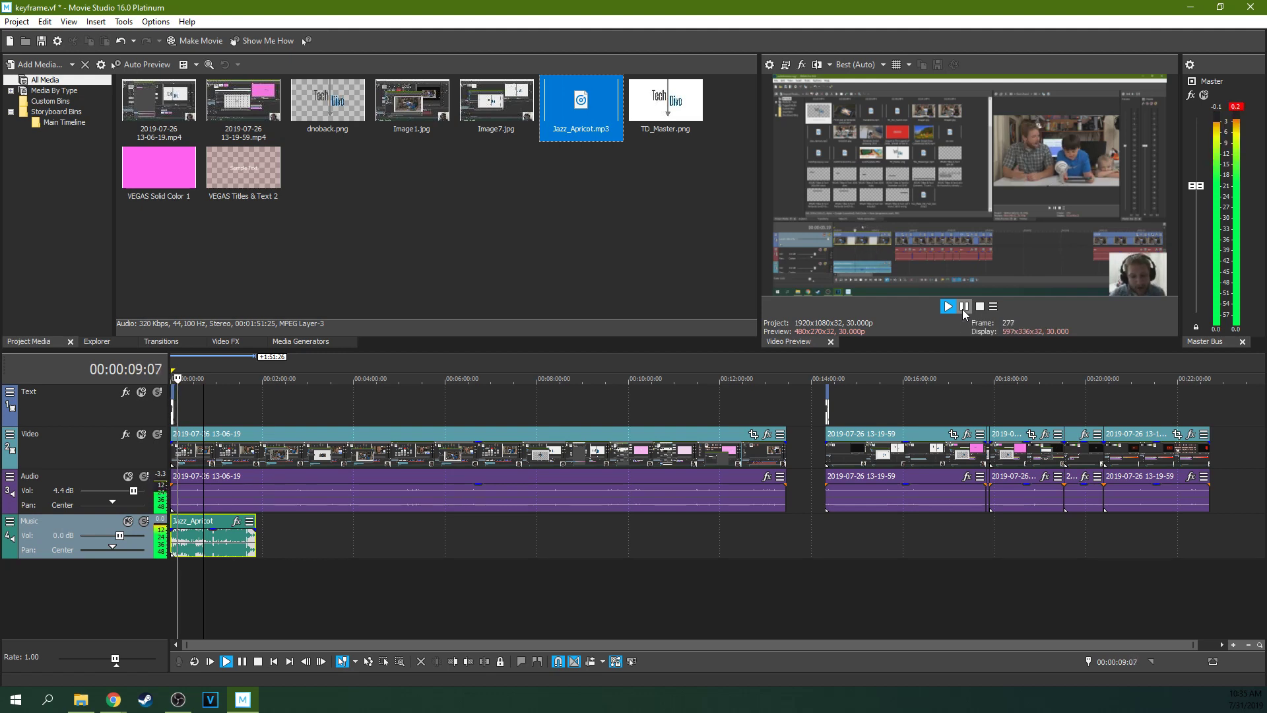
click(963, 308)
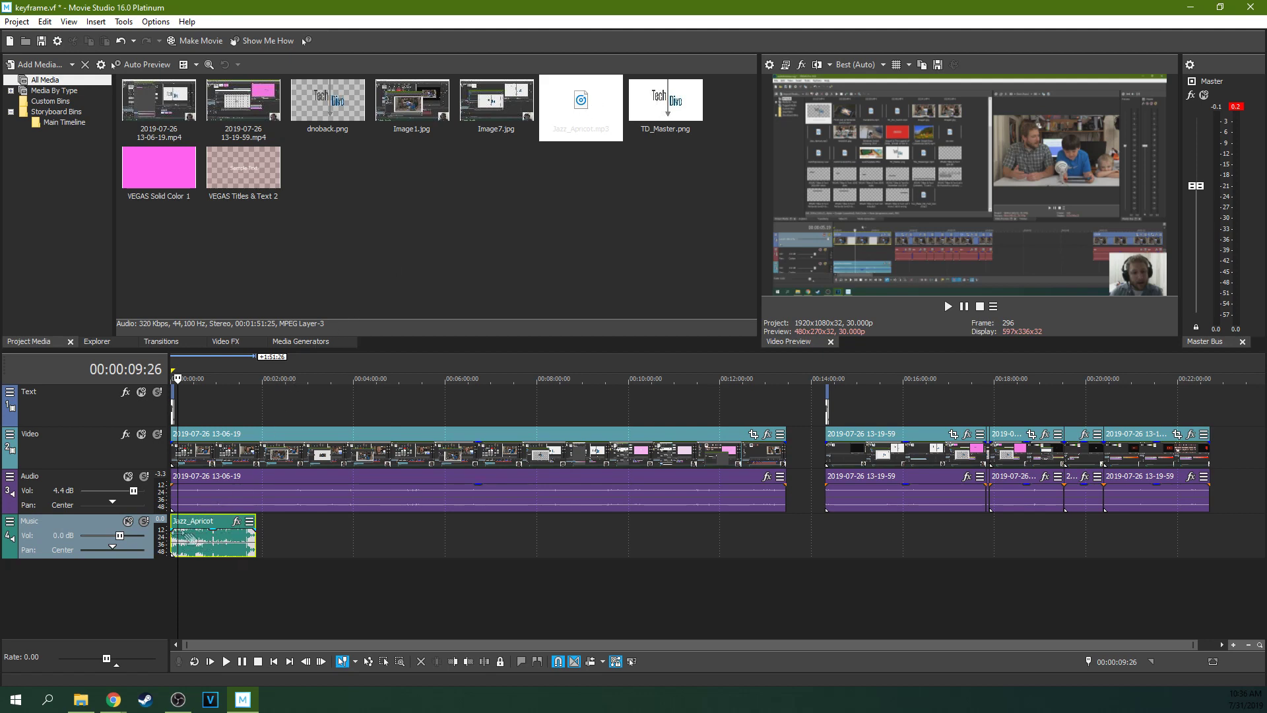
Insert an audio track above Music and move the Jazz_Apricot clip onto it.
scroll(224, 546, up, 5)
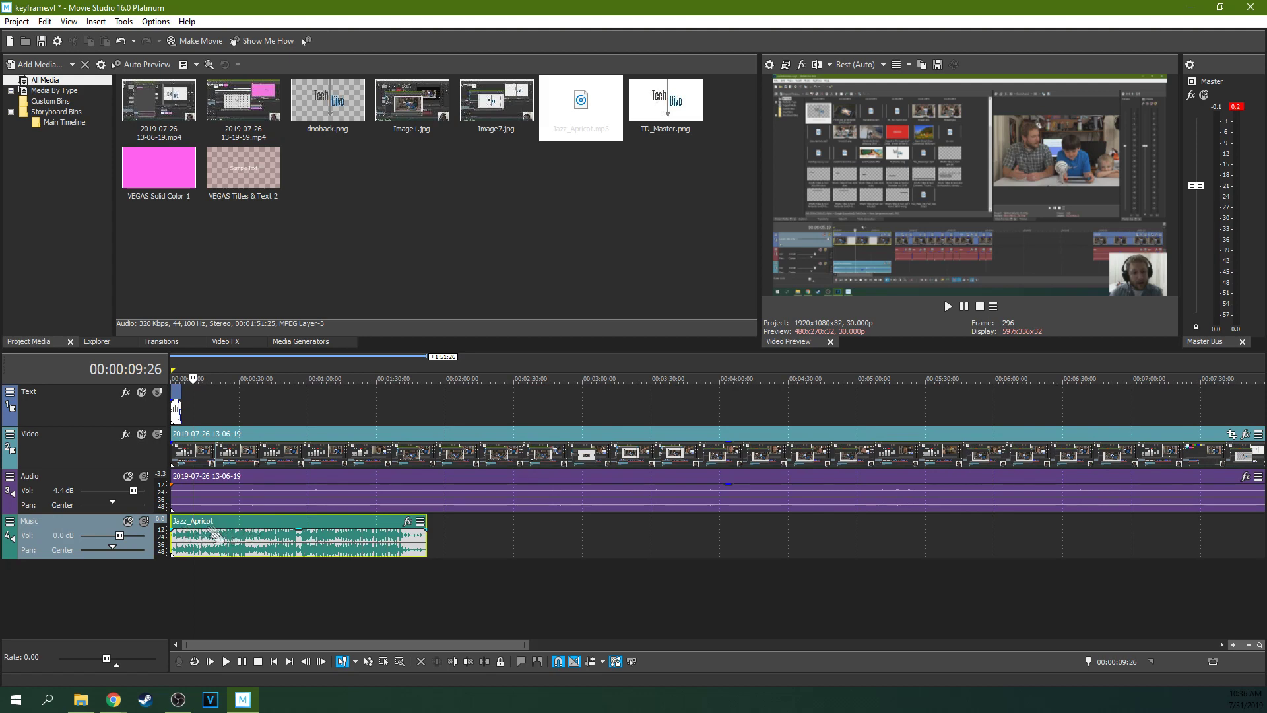
right_click(486, 530)
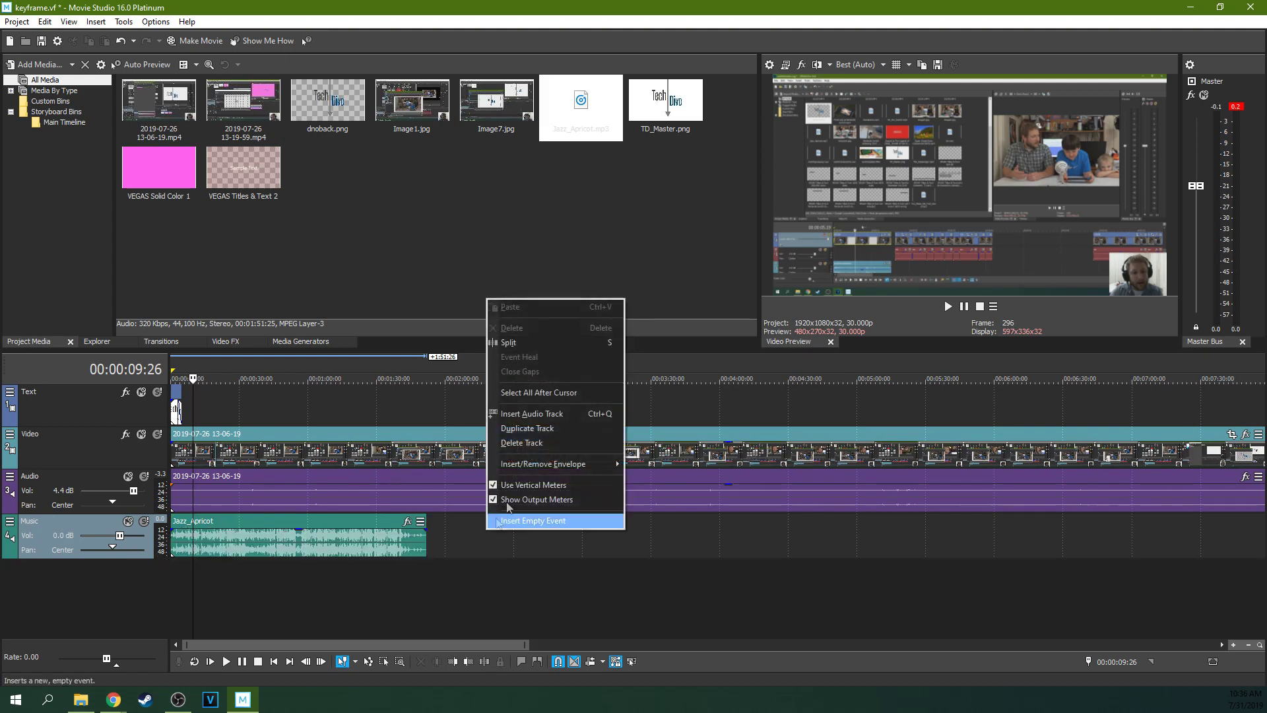
click(545, 417)
drag(311, 572, 288, 524)
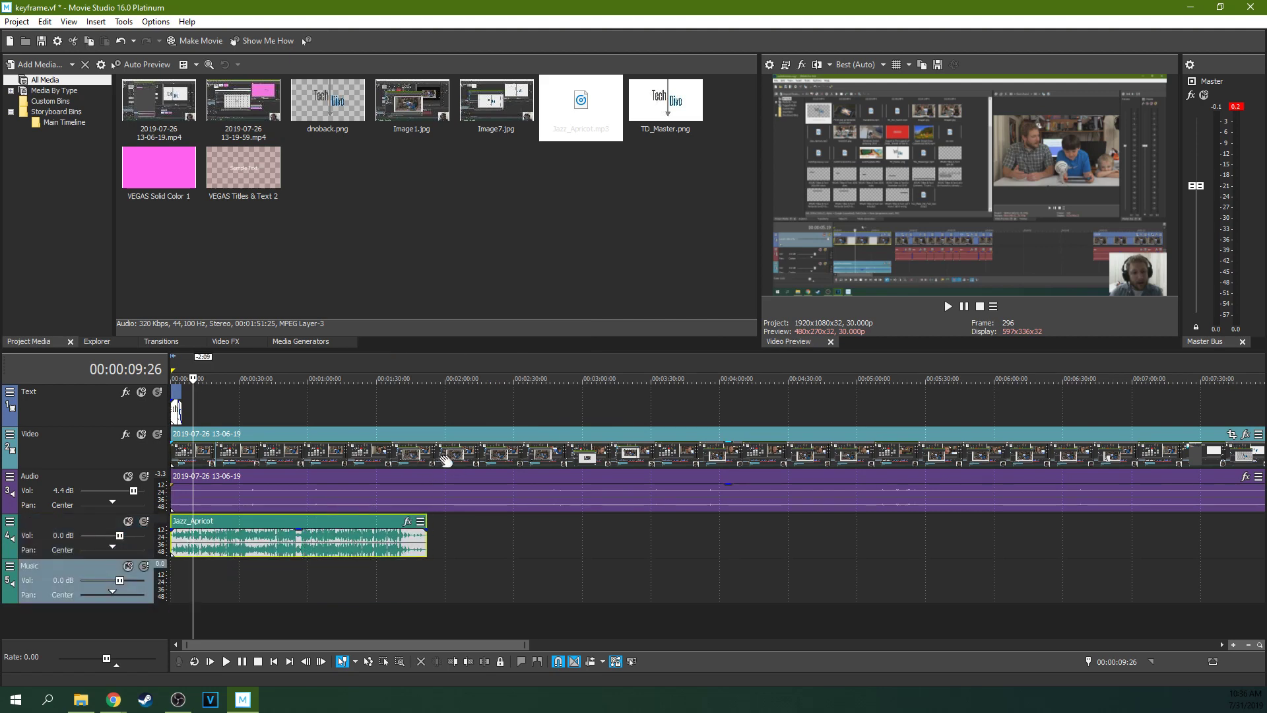
Move the playhead around the 28-second area of the timeline.
click(235, 398)
click(273, 407)
click(310, 411)
click(228, 416)
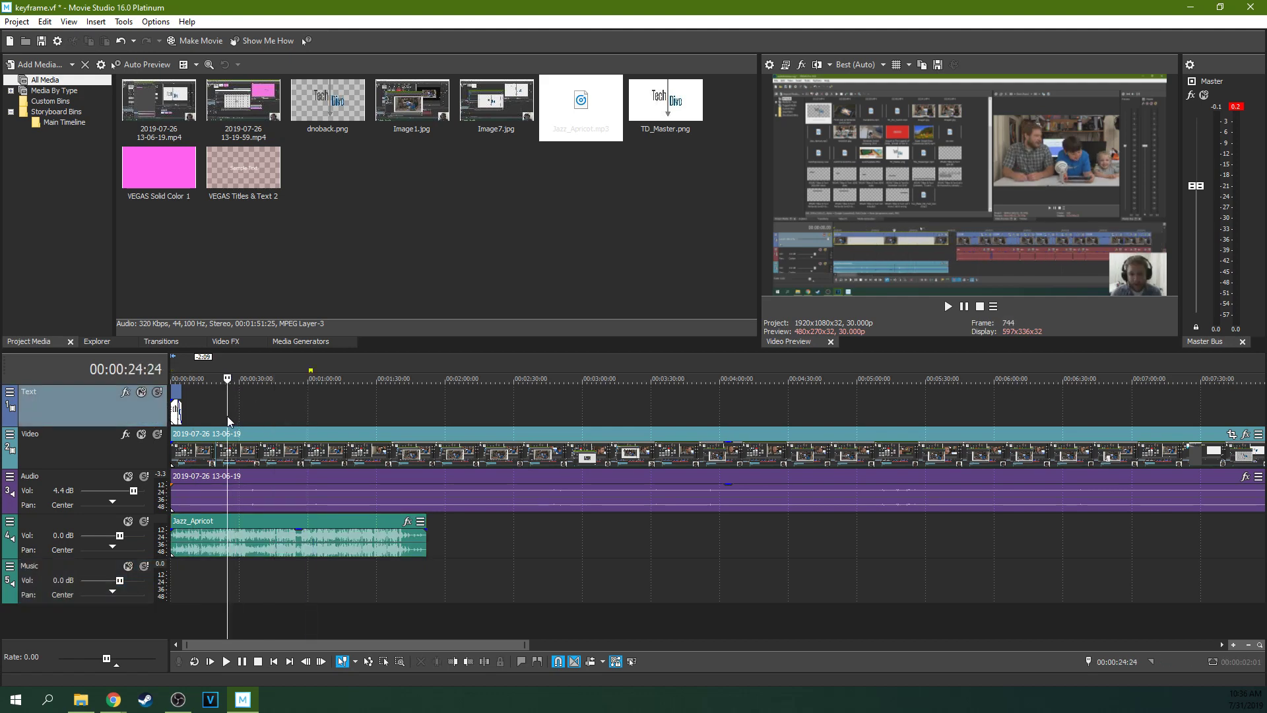
click(268, 416)
click(235, 414)
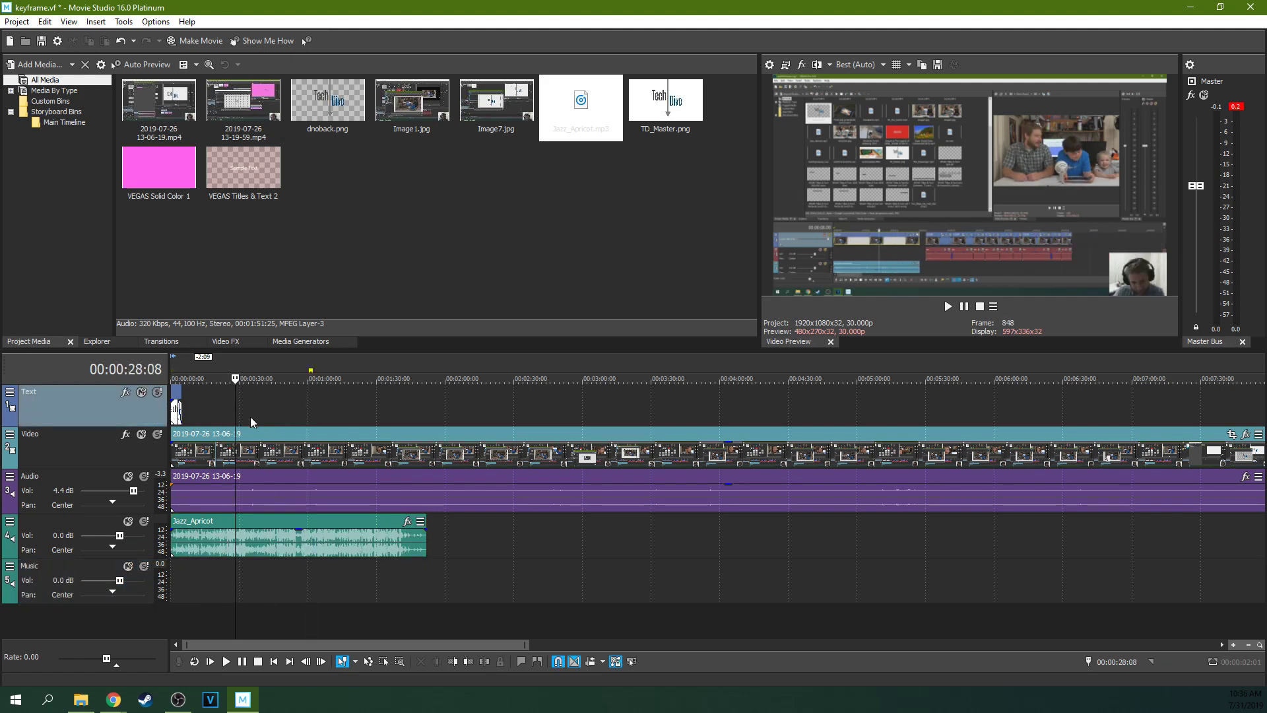
click(220, 413)
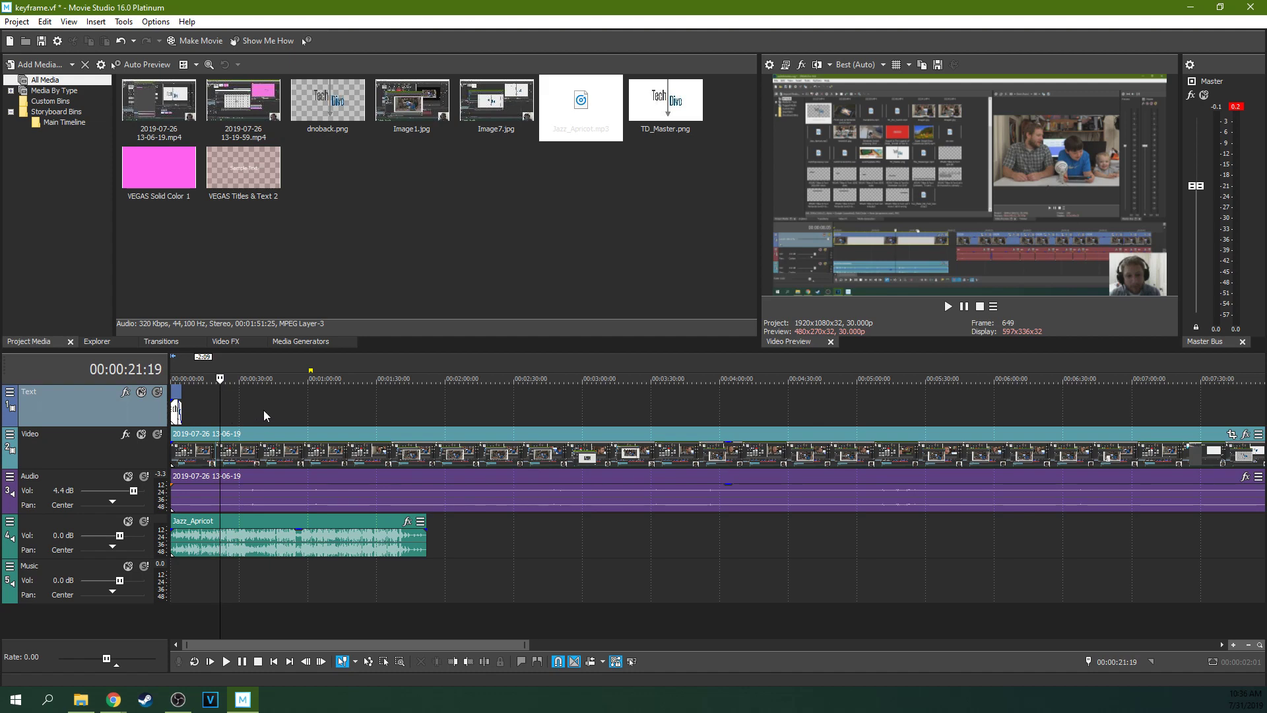
click(264, 410)
click(217, 412)
scroll(218, 462, up, 3)
scroll(223, 521, down, 1)
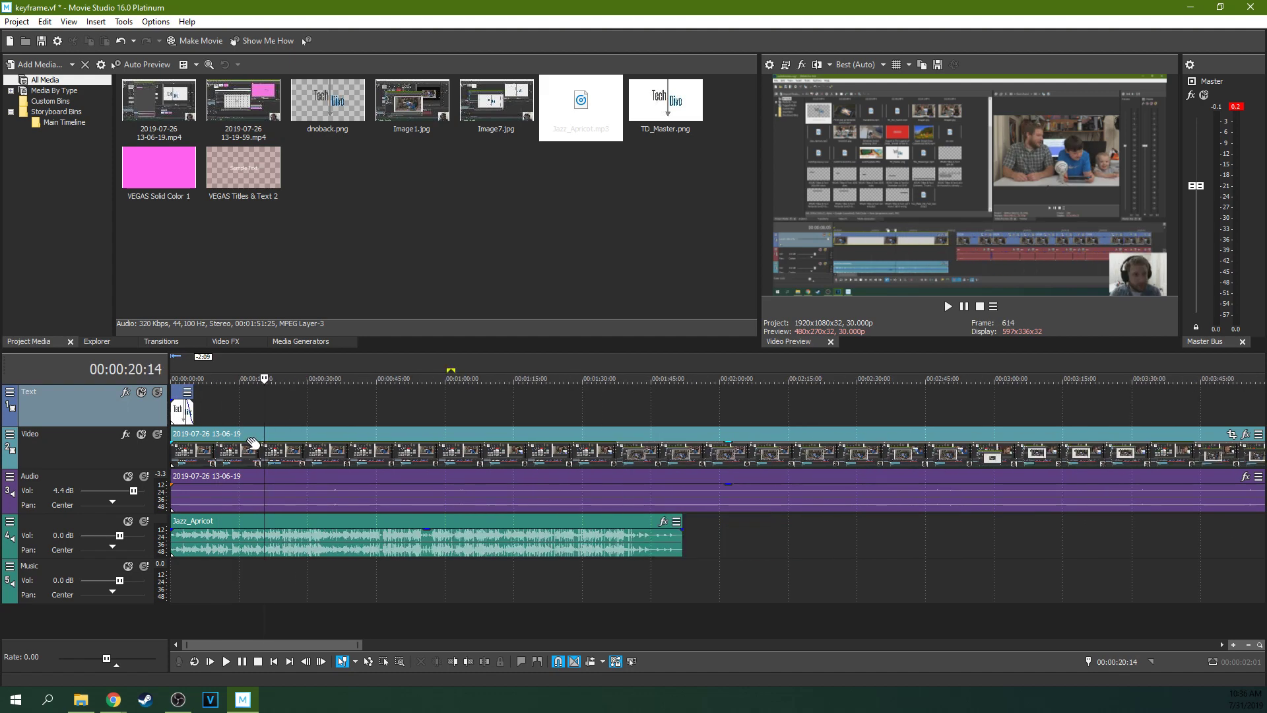
click(184, 543)
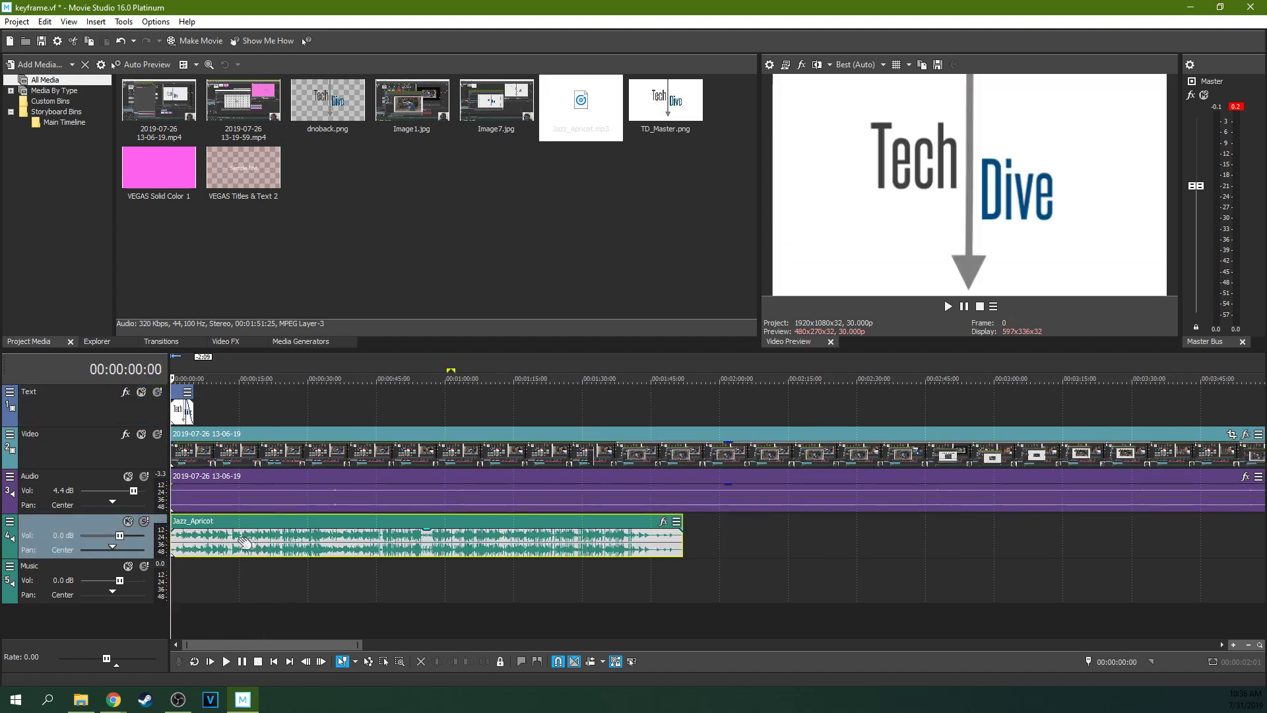
scroll(252, 544, up, 3)
scroll(252, 544, up, 1)
scroll(277, 528, down, 2)
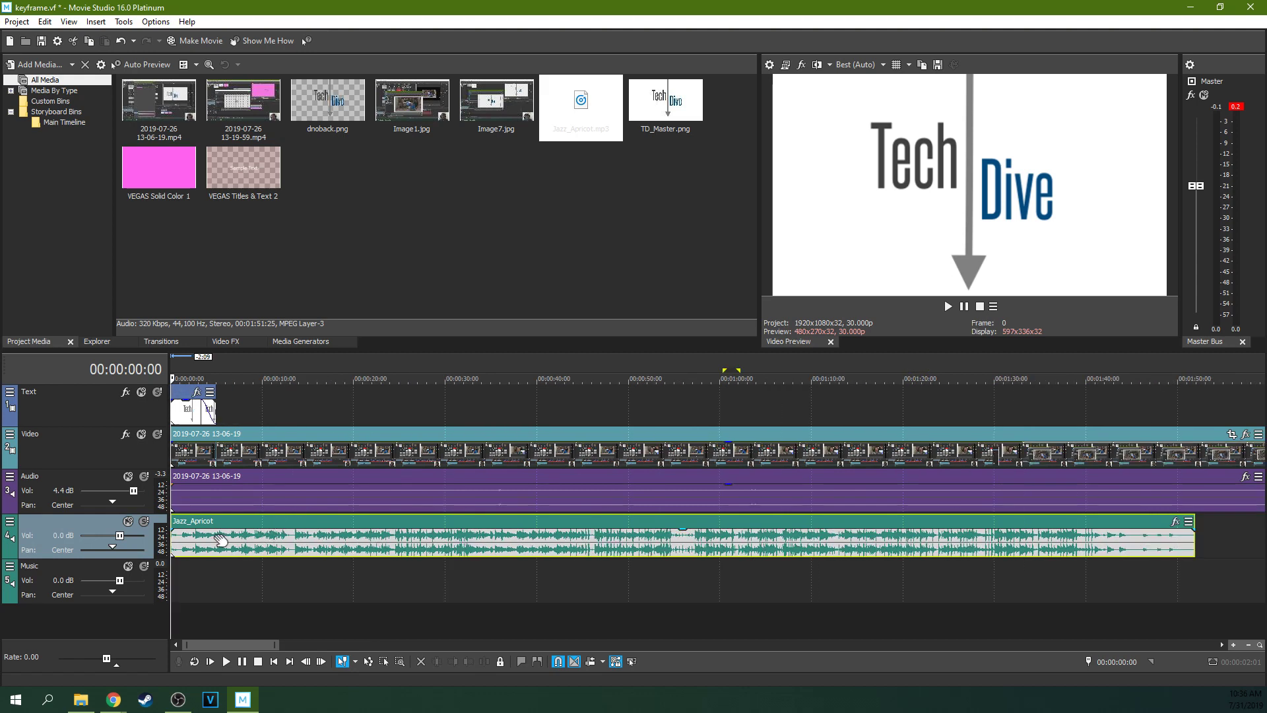
scroll(267, 534, down, 2)
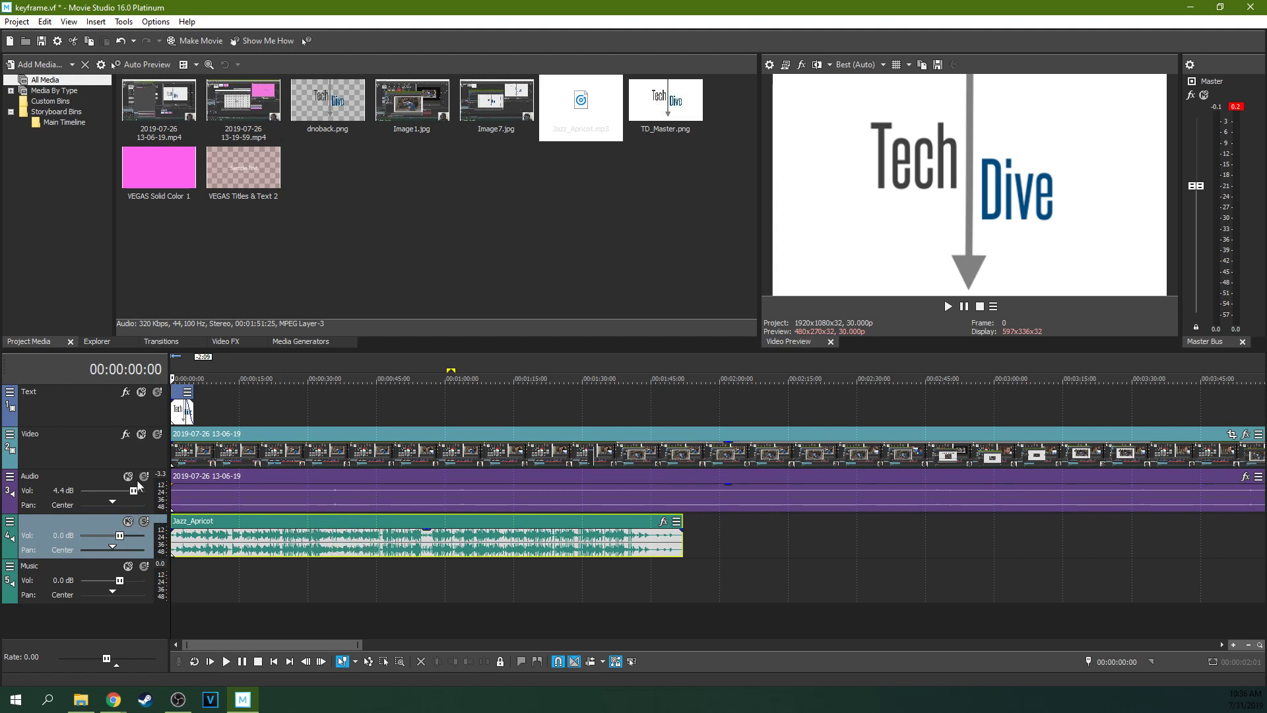
Solo the Jazz_Apricot track and play the music from 00:00:15:04.
click(144, 522)
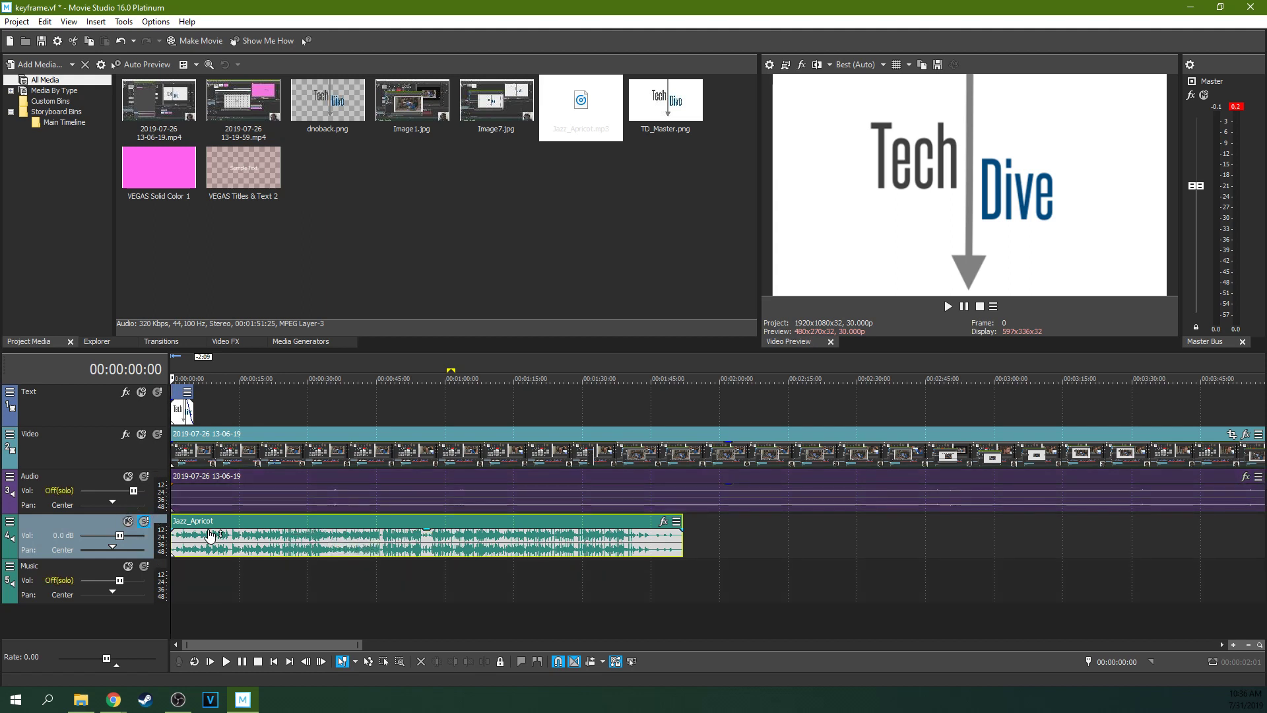
click(240, 380)
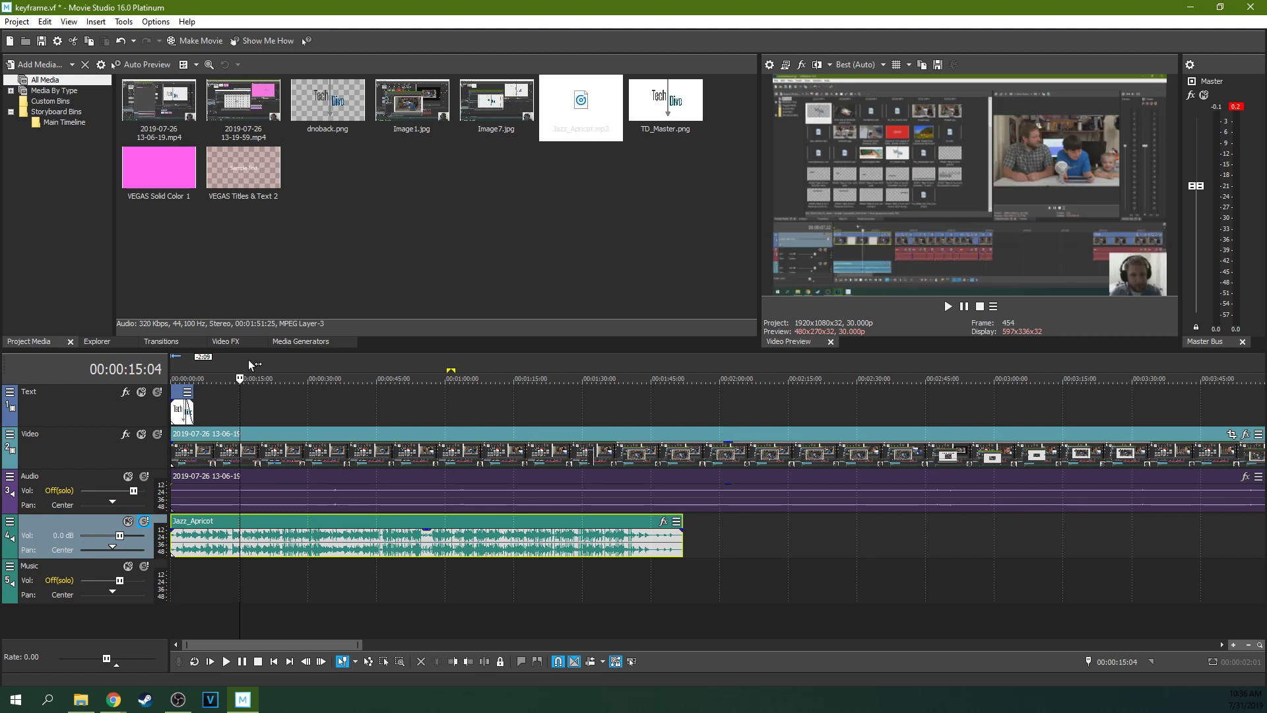
click(948, 306)
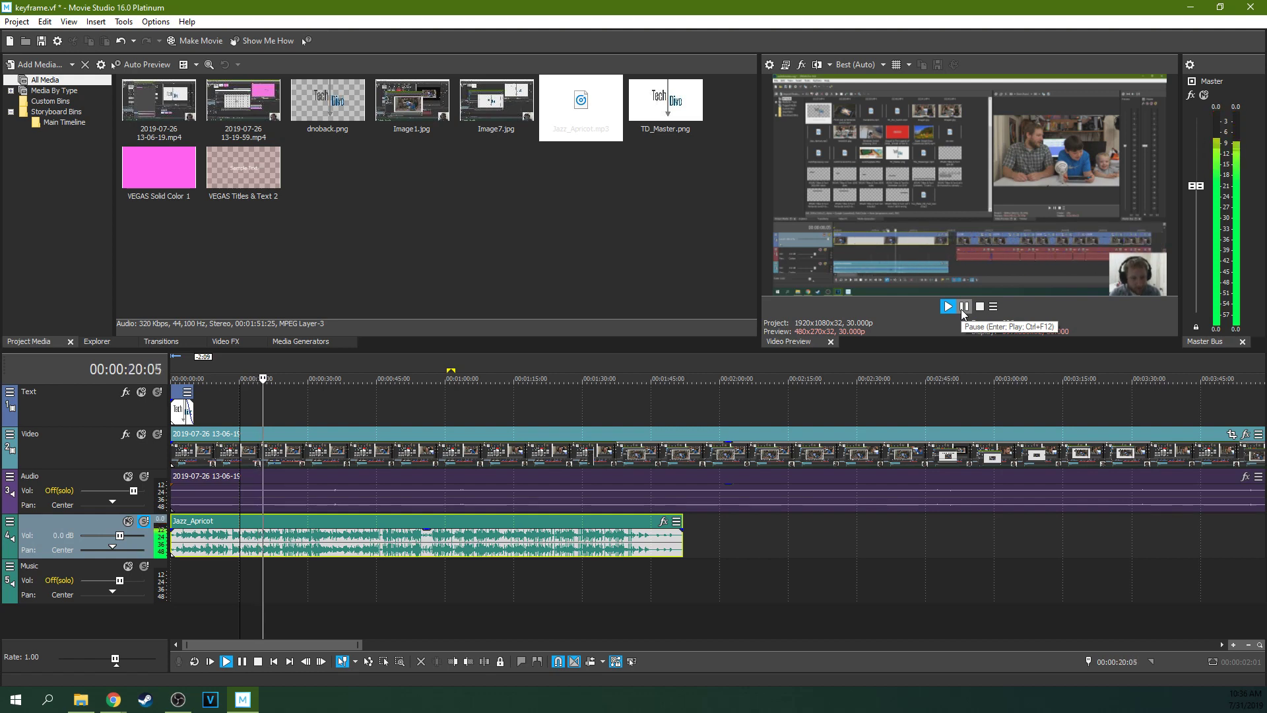
click(964, 308)
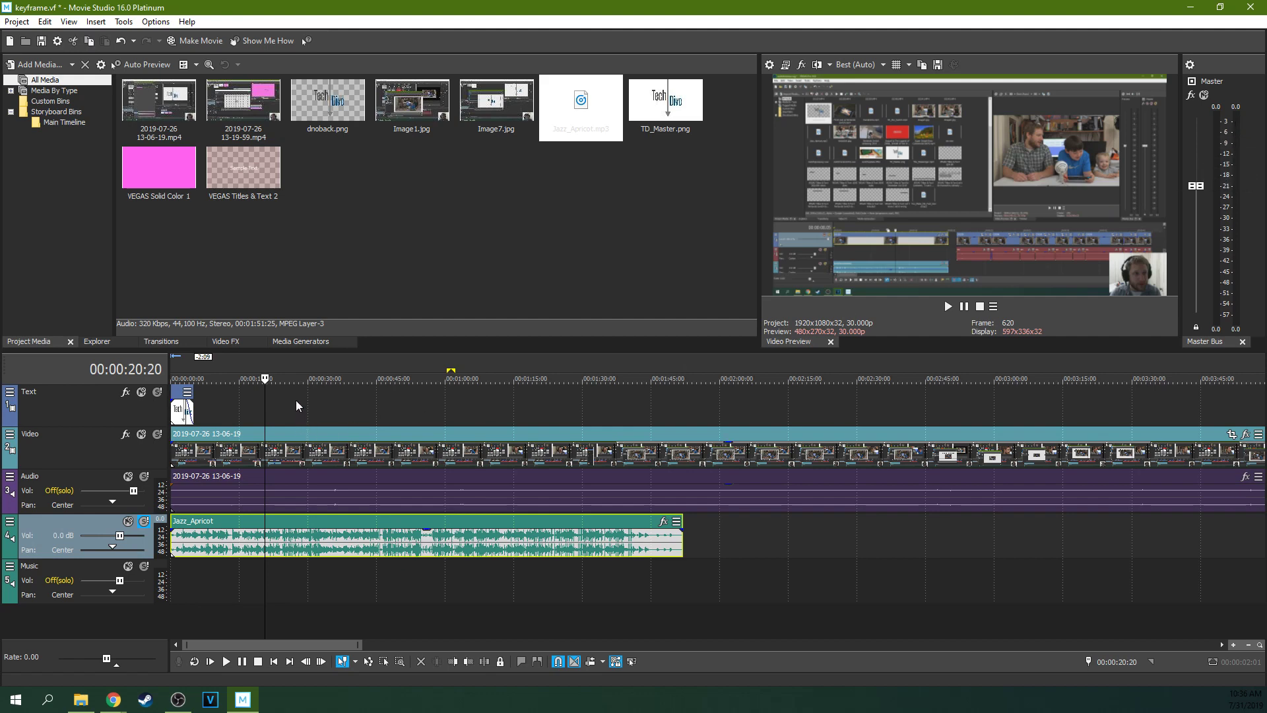
Listen to the soloed music from 00:00:27:12 and 00:00:36:10, then select the clip.
click(296, 400)
click(948, 306)
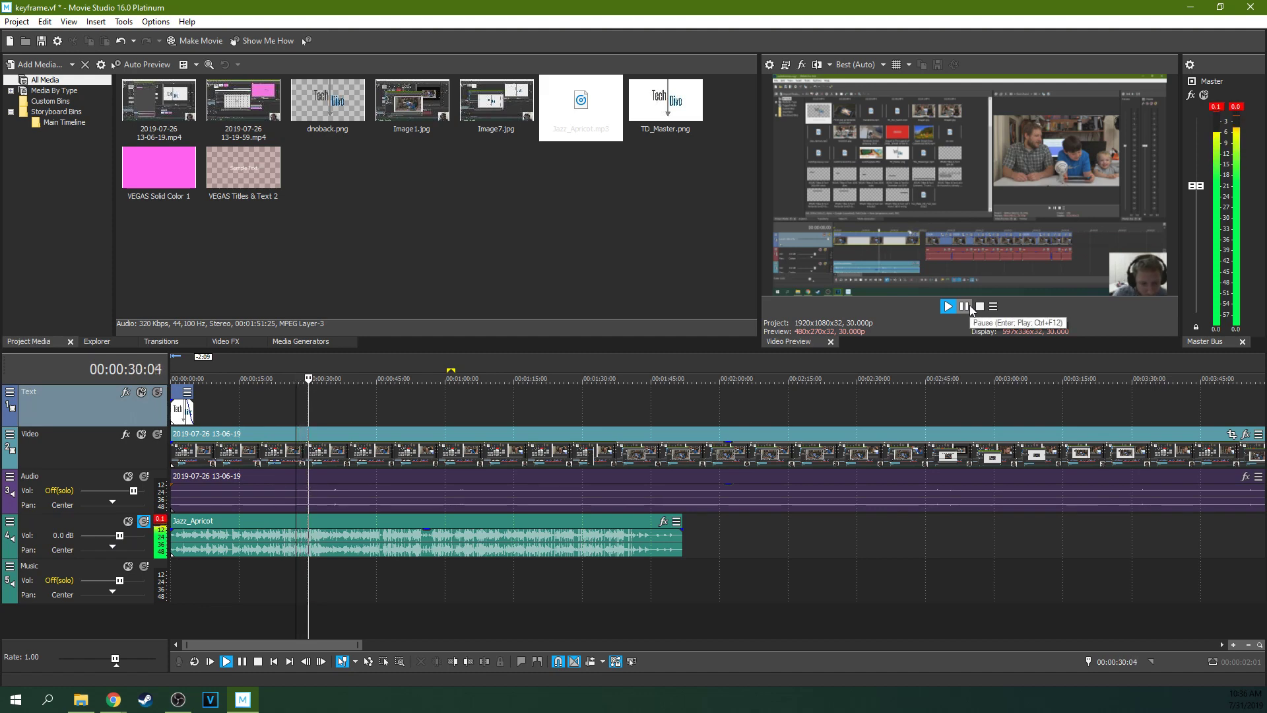
click(968, 308)
click(382, 404)
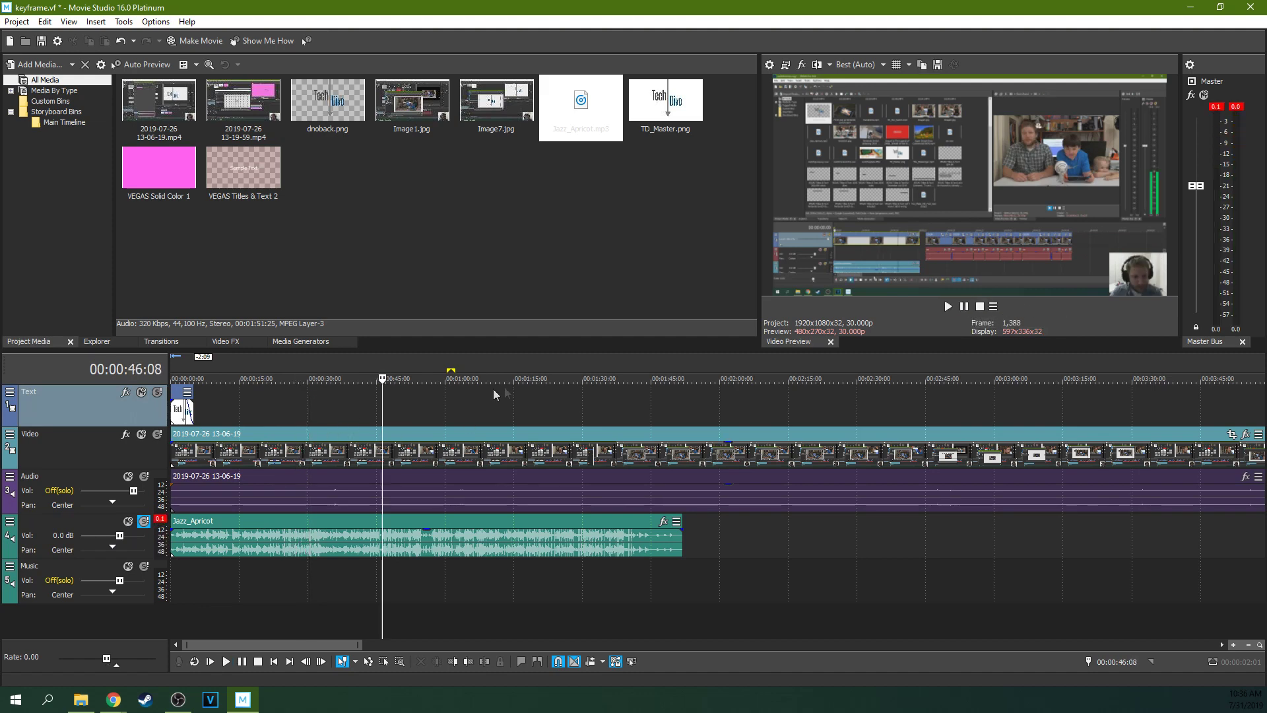
click(337, 397)
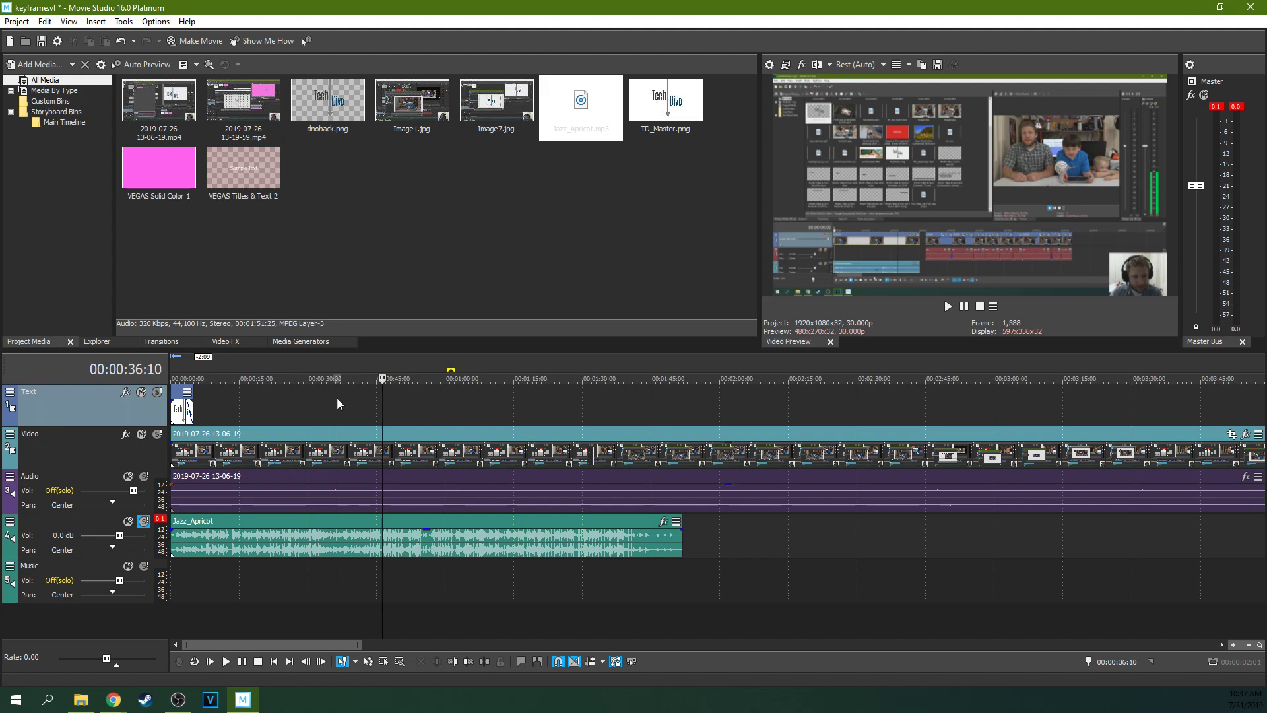
click(947, 308)
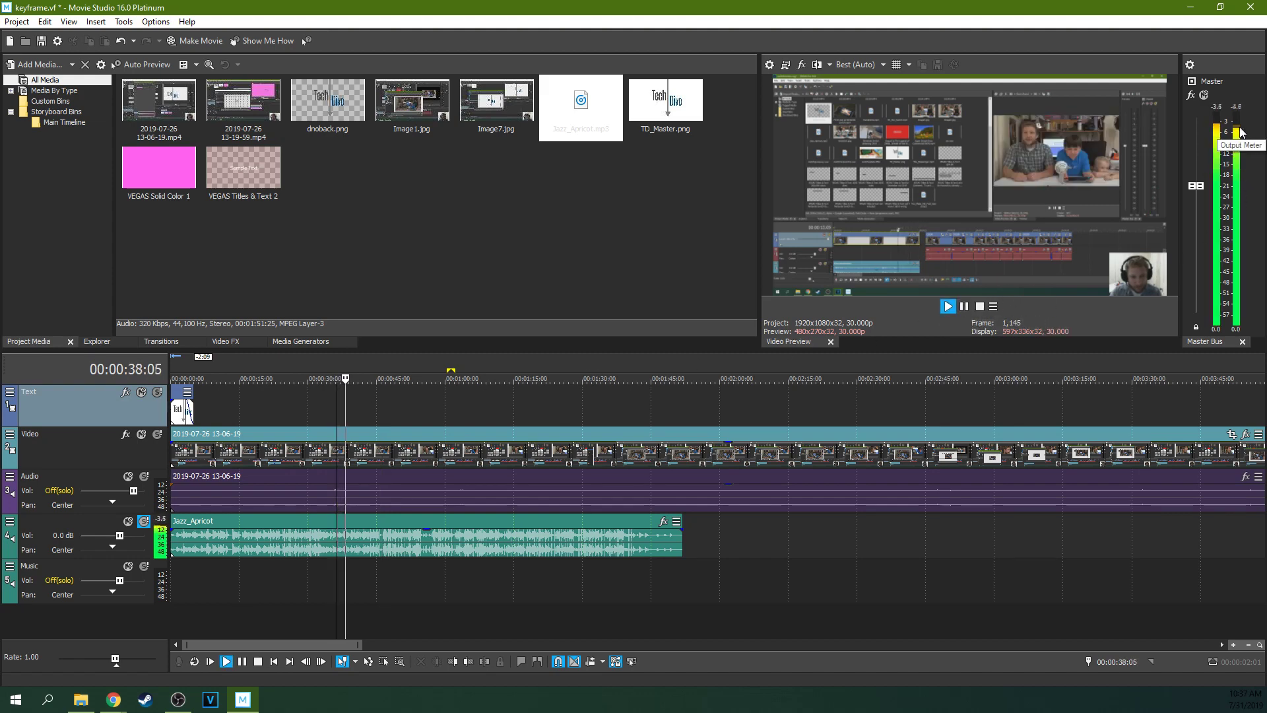
click(964, 307)
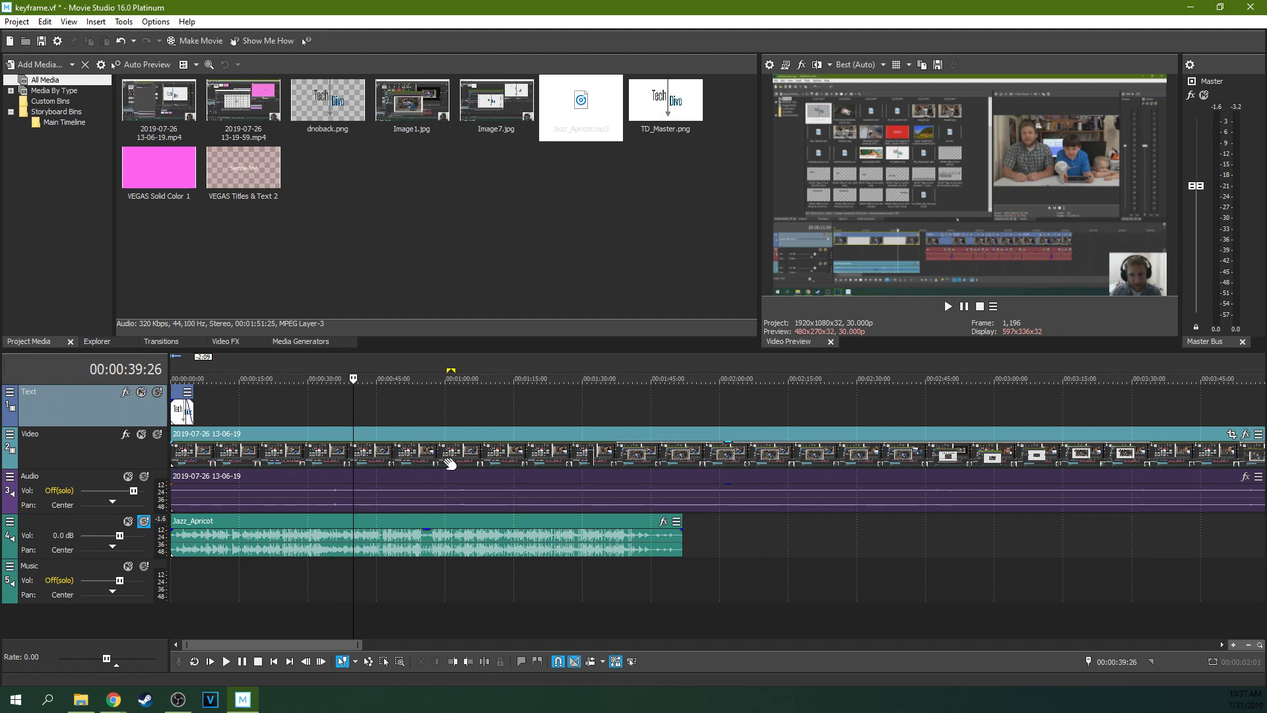
click(230, 530)
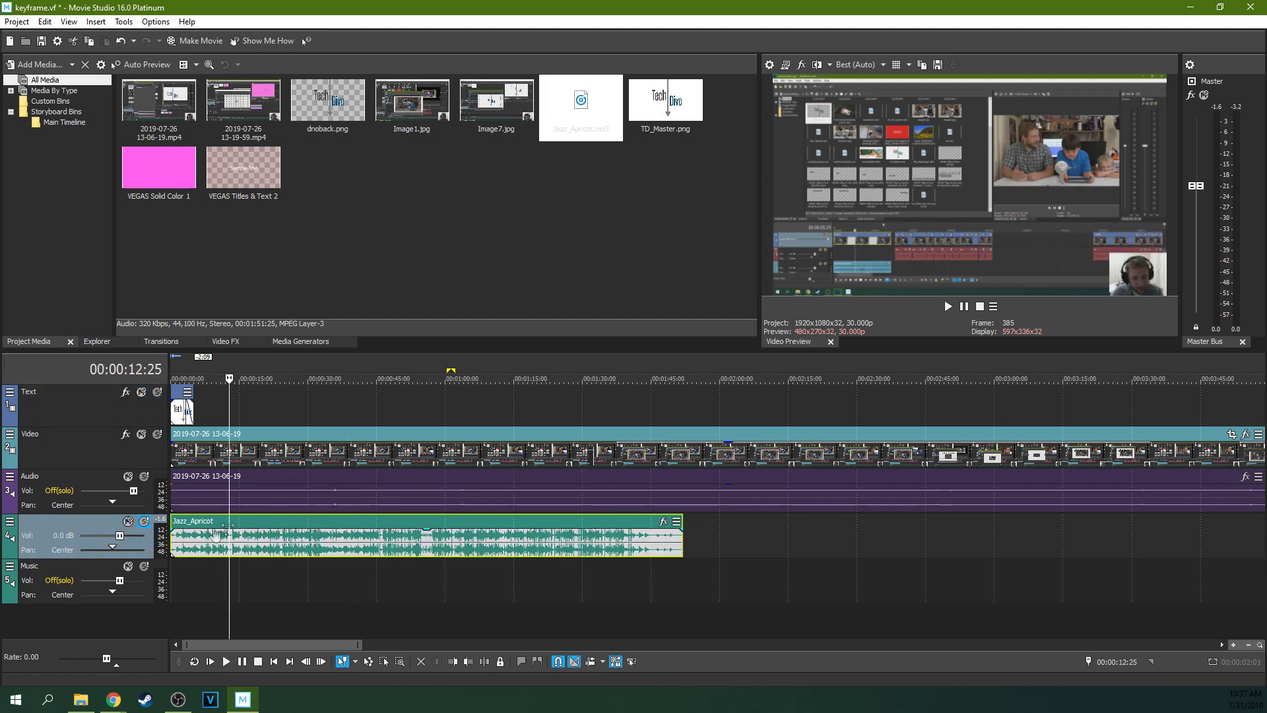
Try the Jazz_Apricot track at -14.2 dB and -26.5 dB, then restore it to 0.0 dB.
drag(118, 535, 93, 537)
click(948, 307)
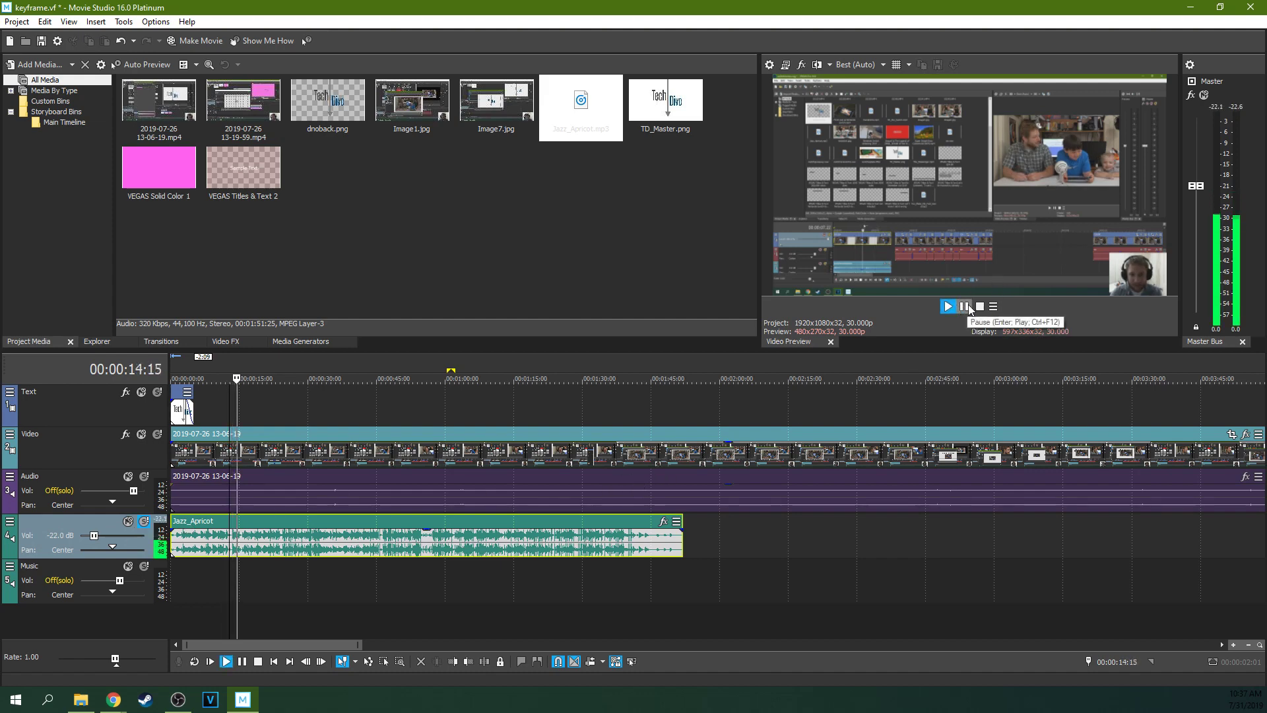
click(968, 308)
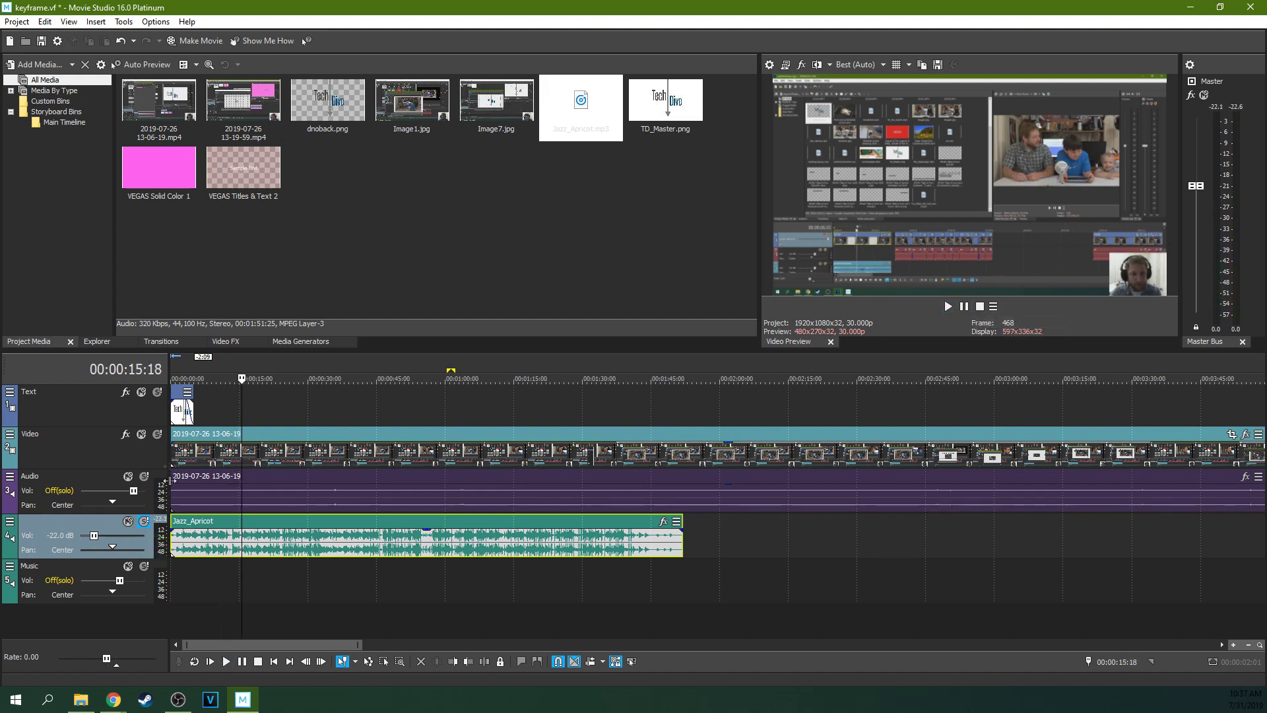
drag(95, 535, 89, 541)
click(948, 307)
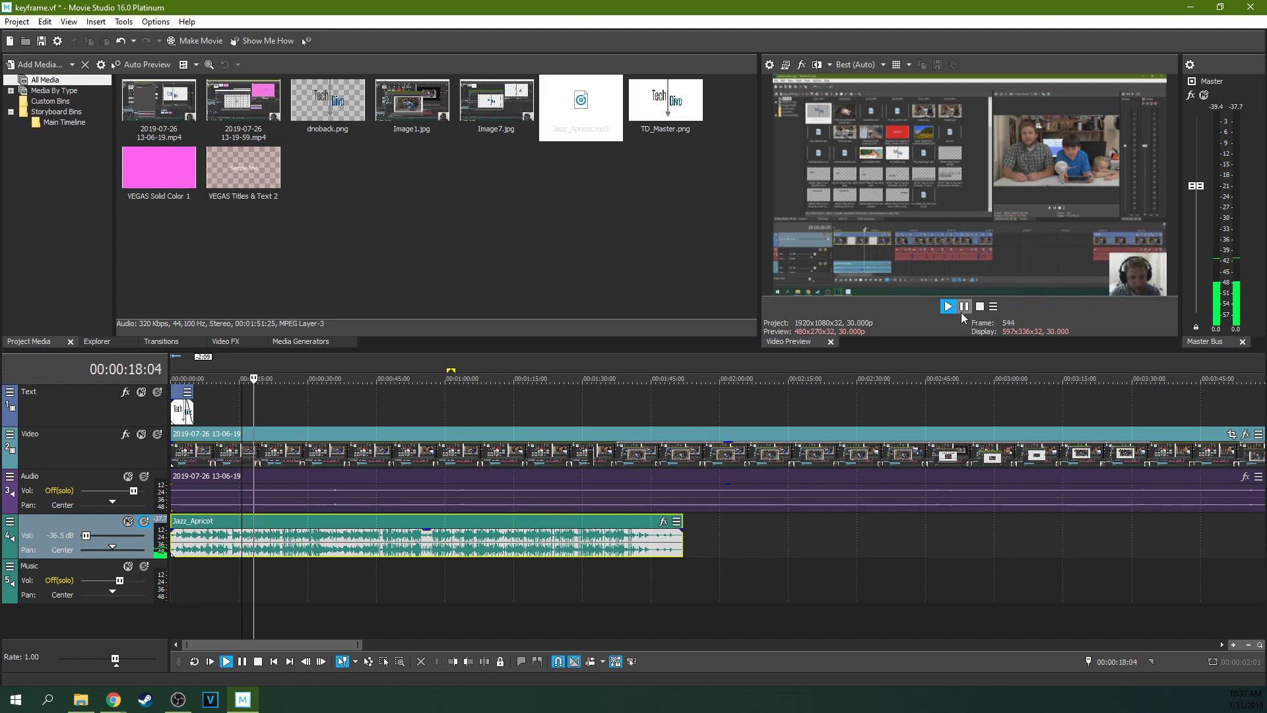
click(964, 308)
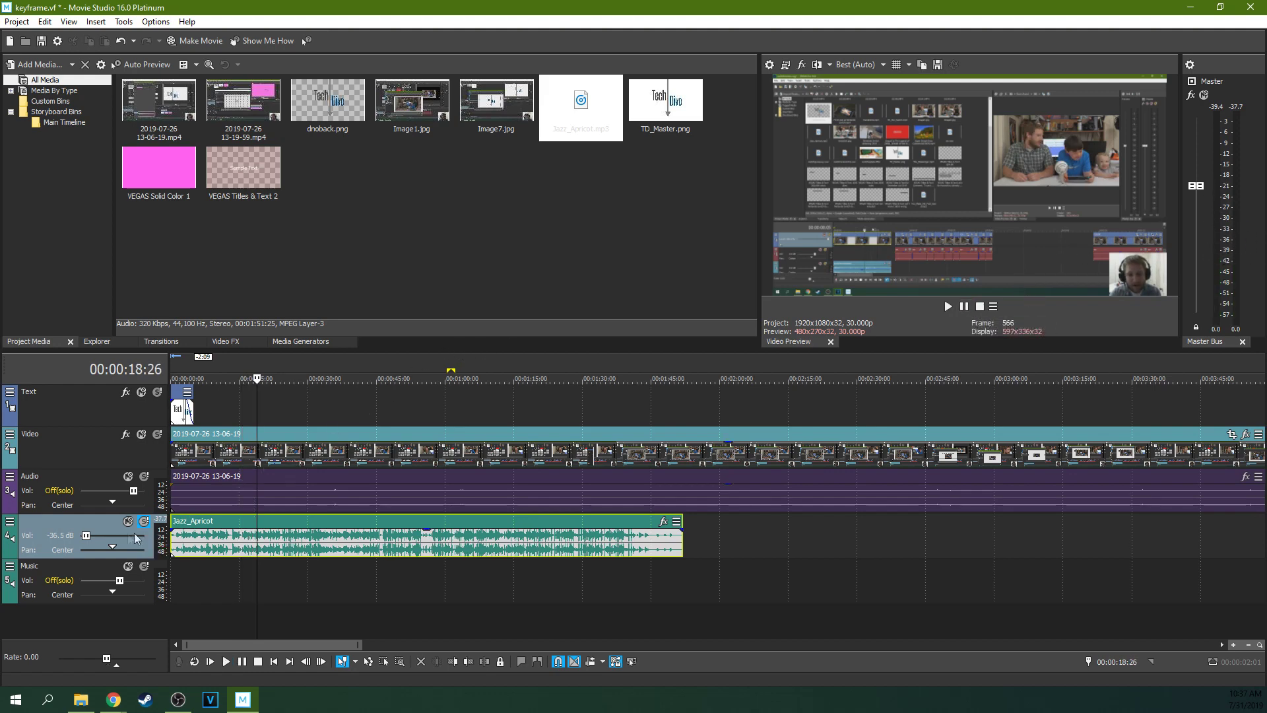
drag(85, 538, 99, 539)
click(113, 535)
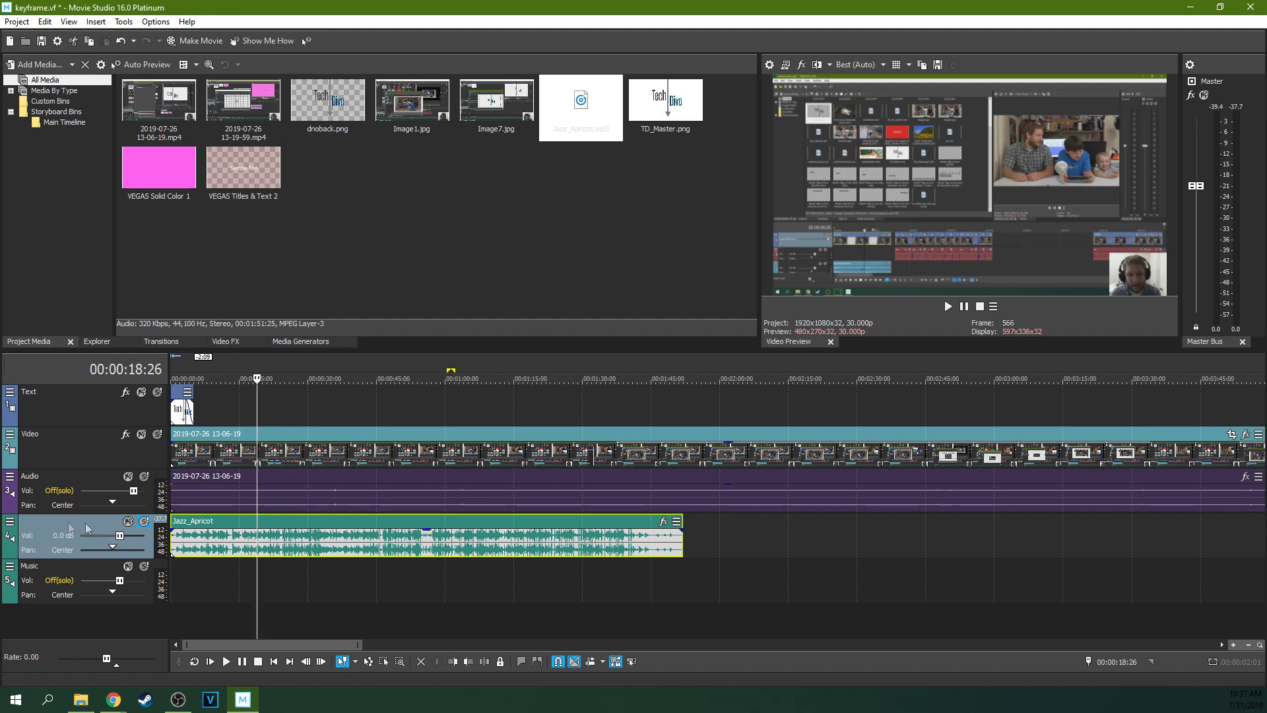
Open Track 4's Track FX and step through Noise Gate and EQ, ending on Track Compressor.
click(21, 522)
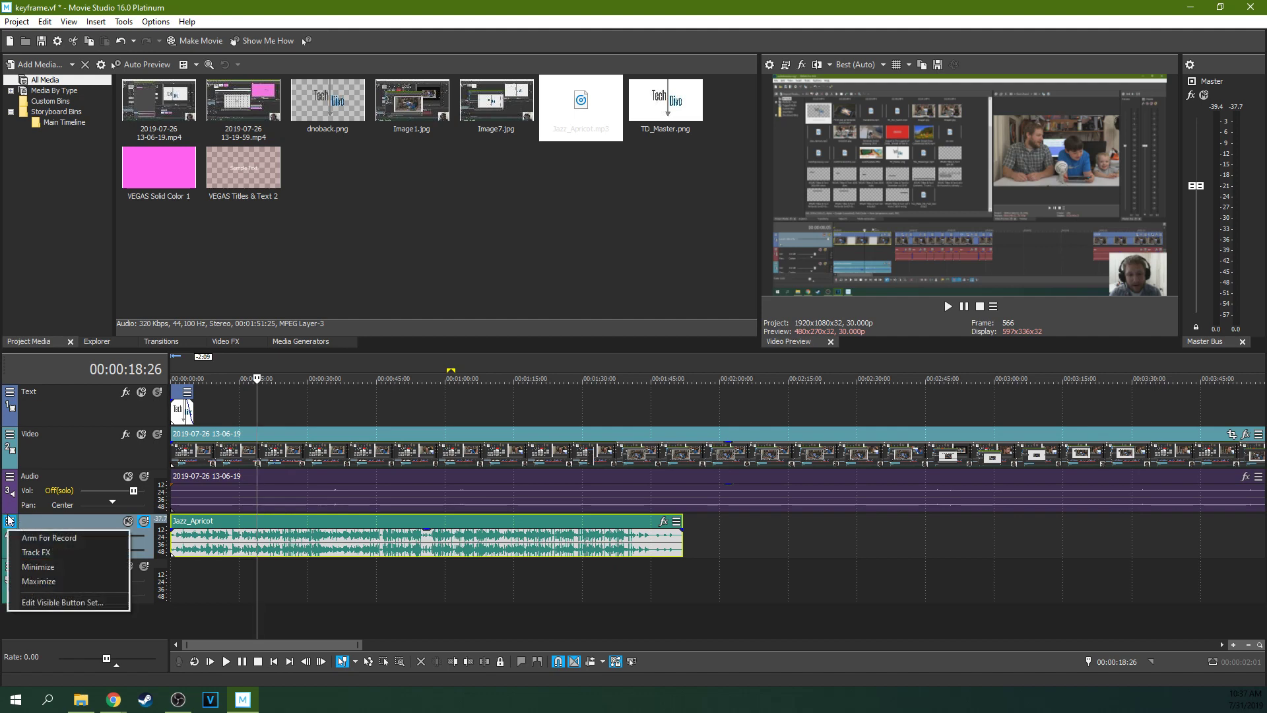
click(36, 552)
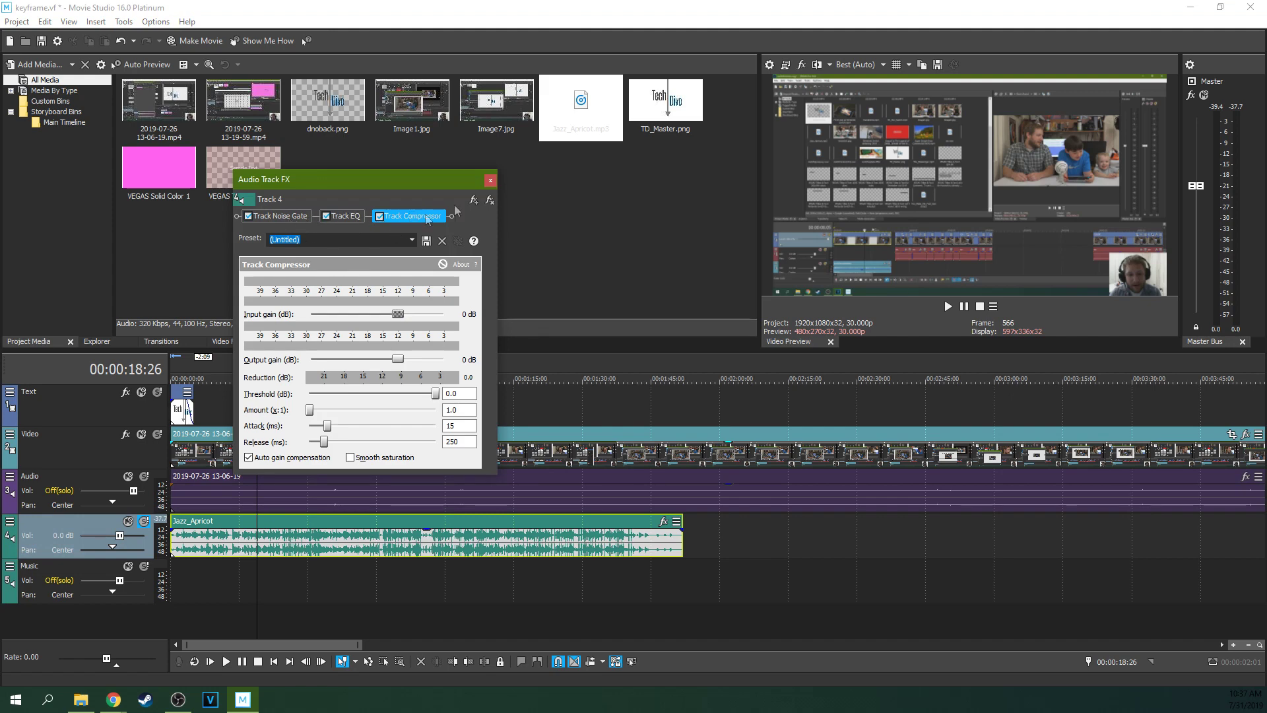
click(491, 181)
click(10, 521)
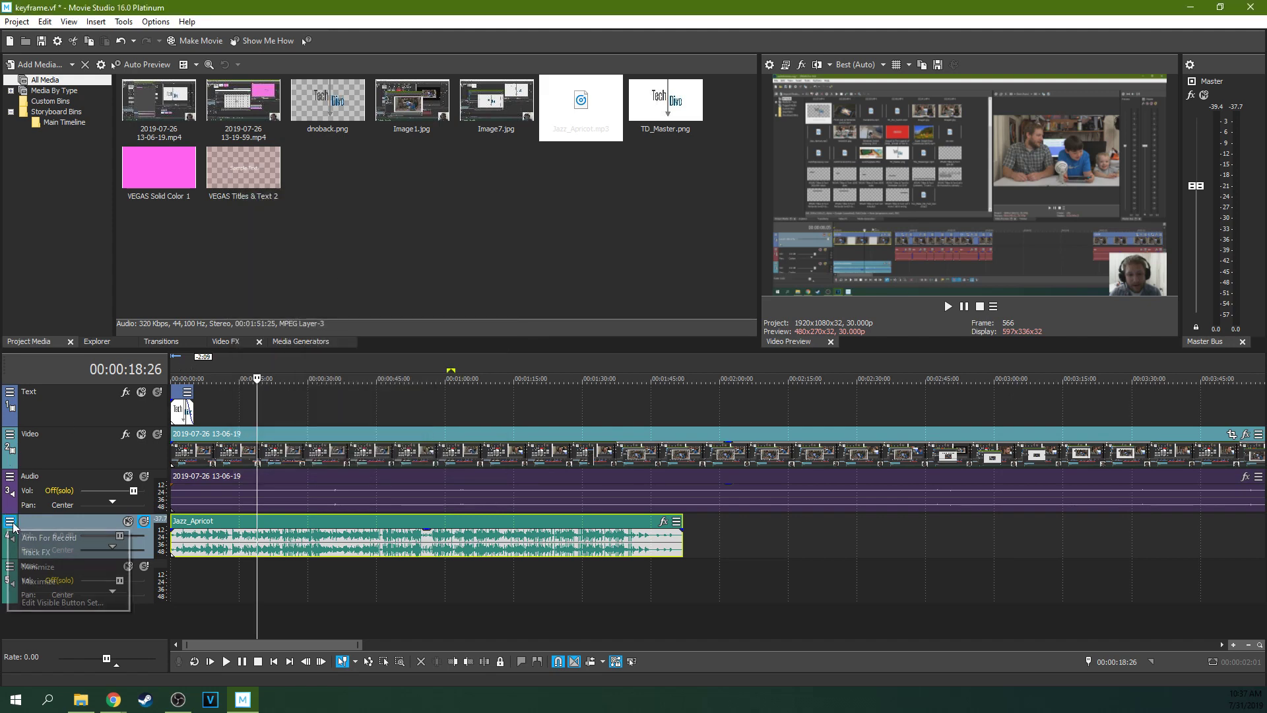
click(40, 552)
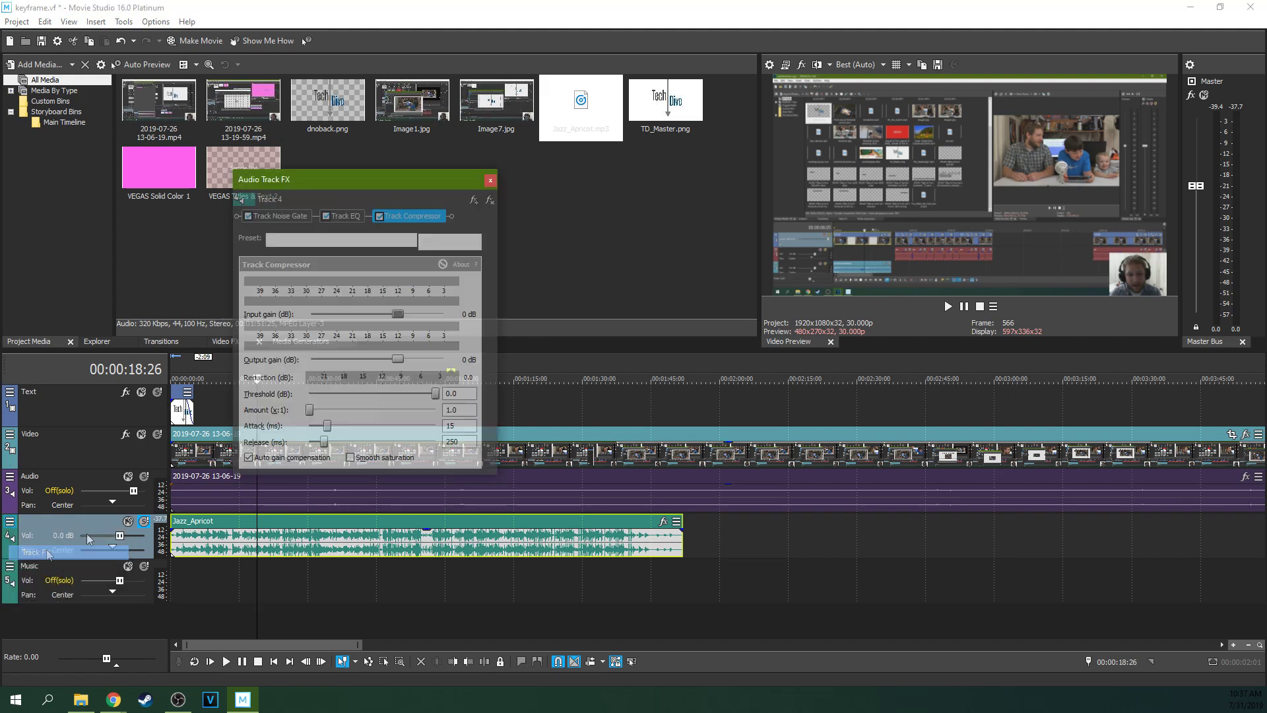
click(292, 218)
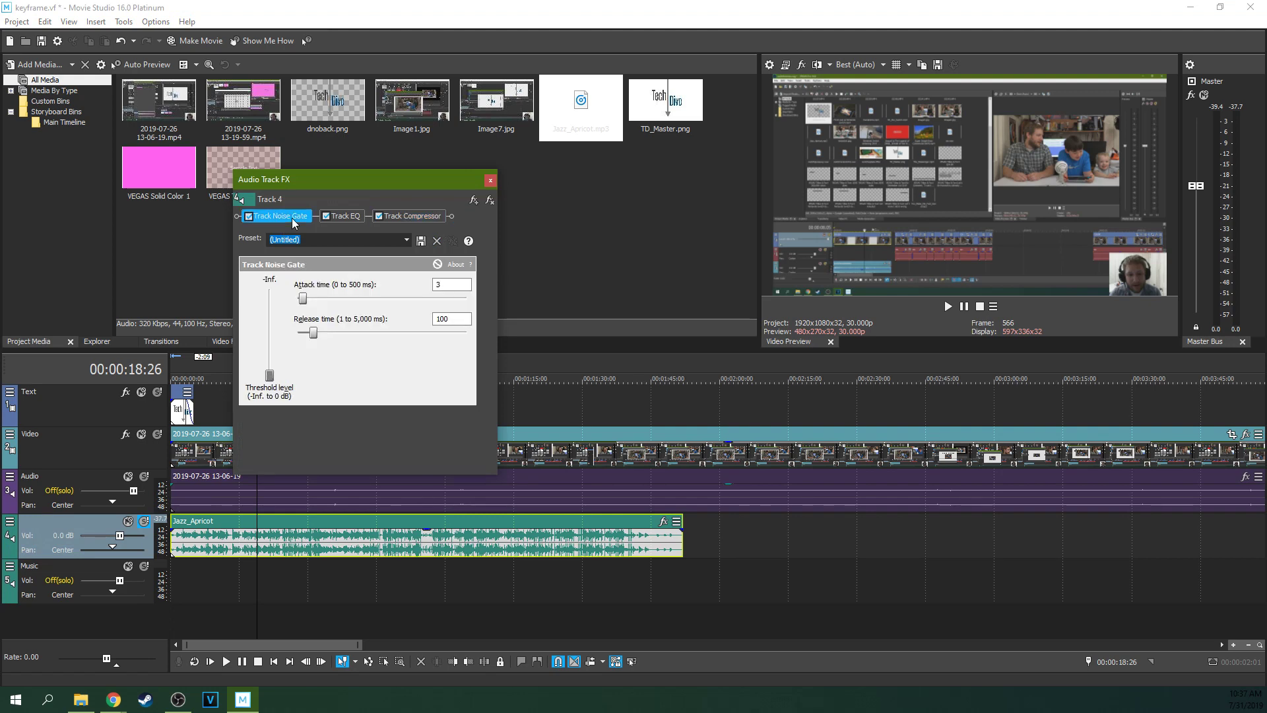
click(341, 218)
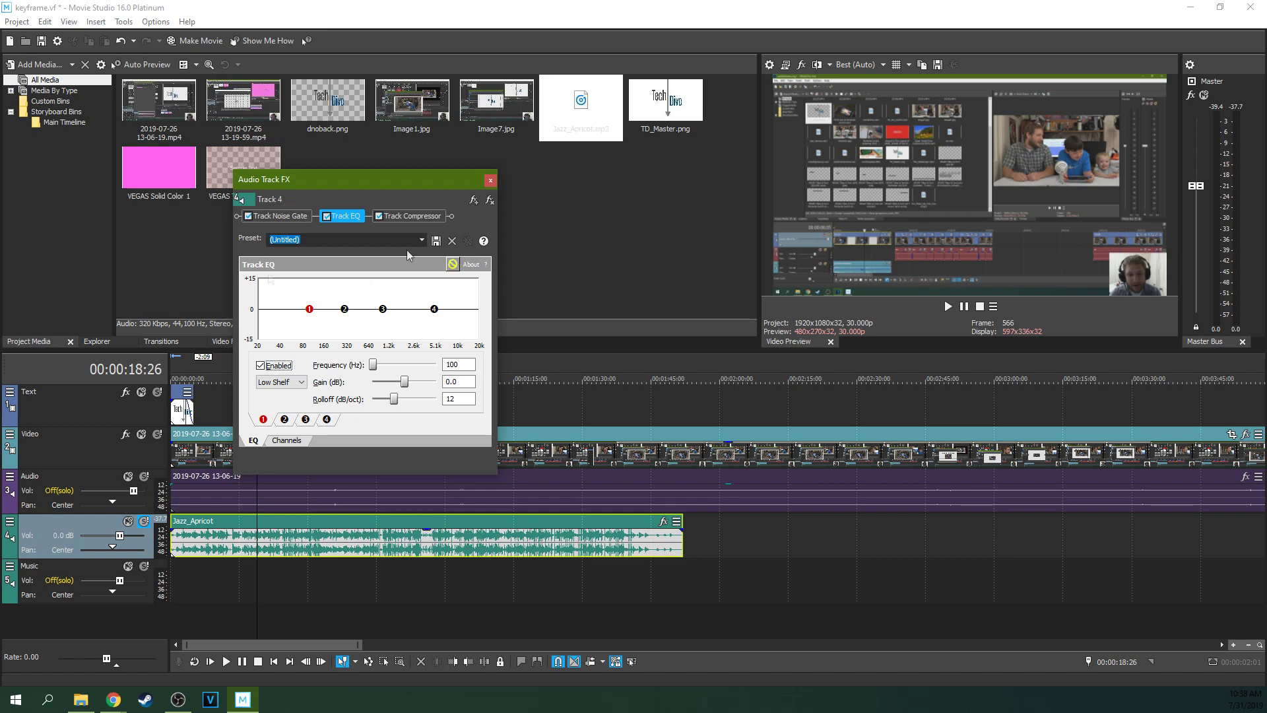
click(402, 217)
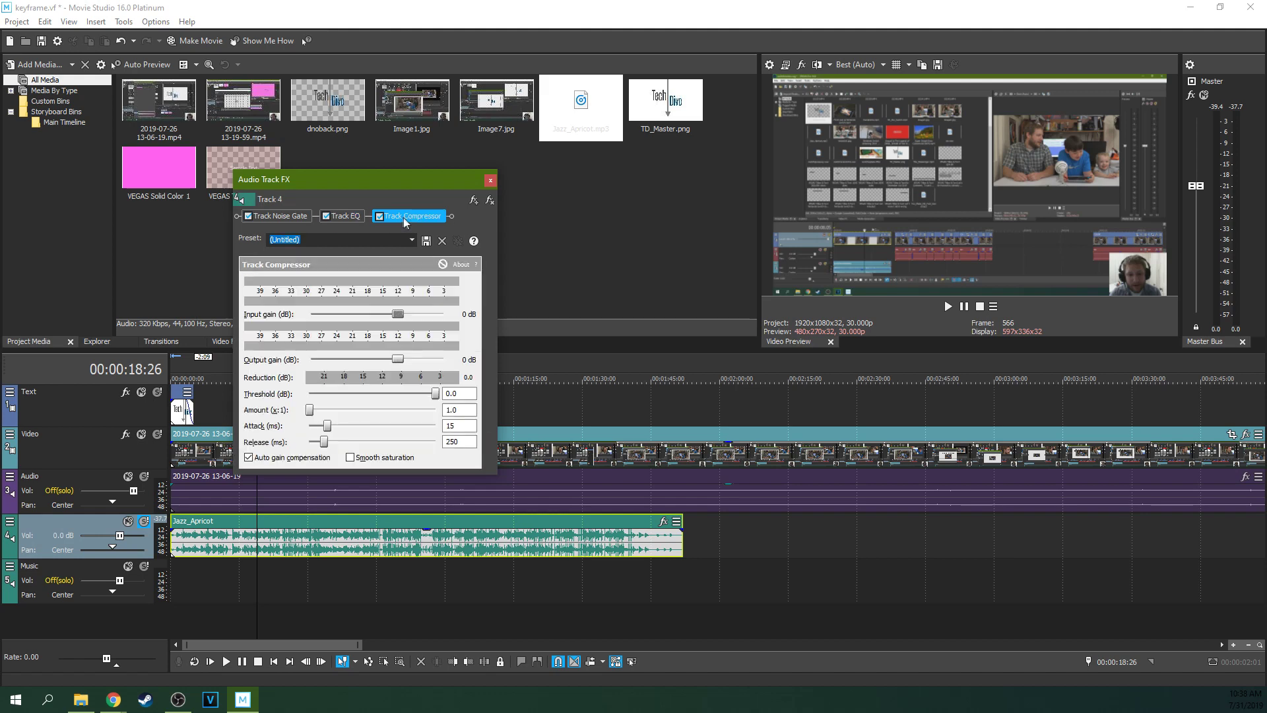
click(351, 216)
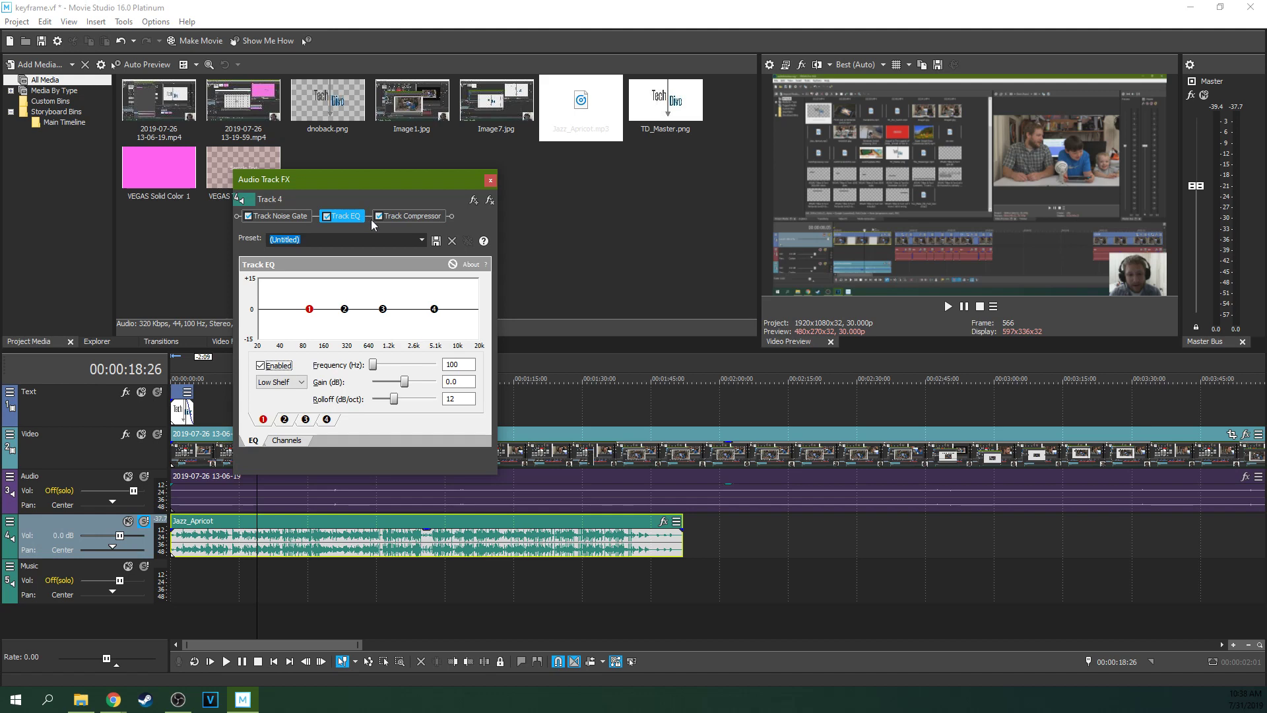
click(405, 218)
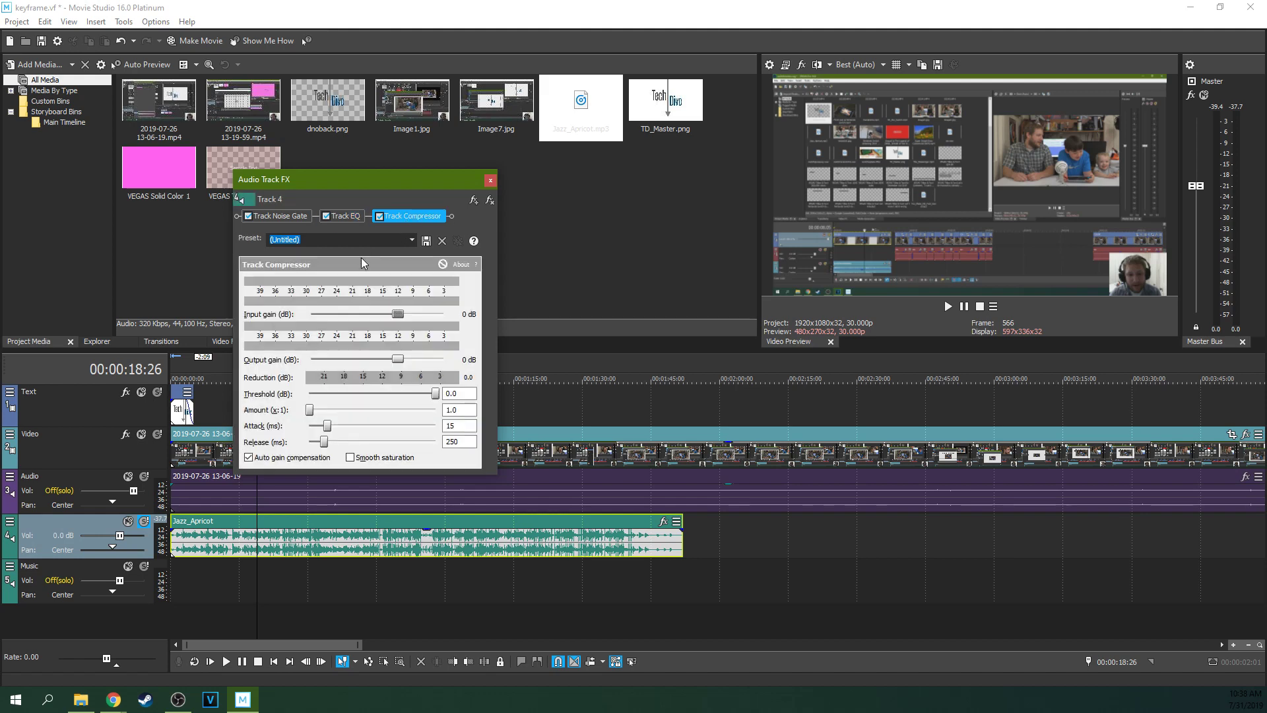
Apply the '[Sys] 2:1 compression starting at -18 dB' preset to Track 4's compressor.
click(411, 240)
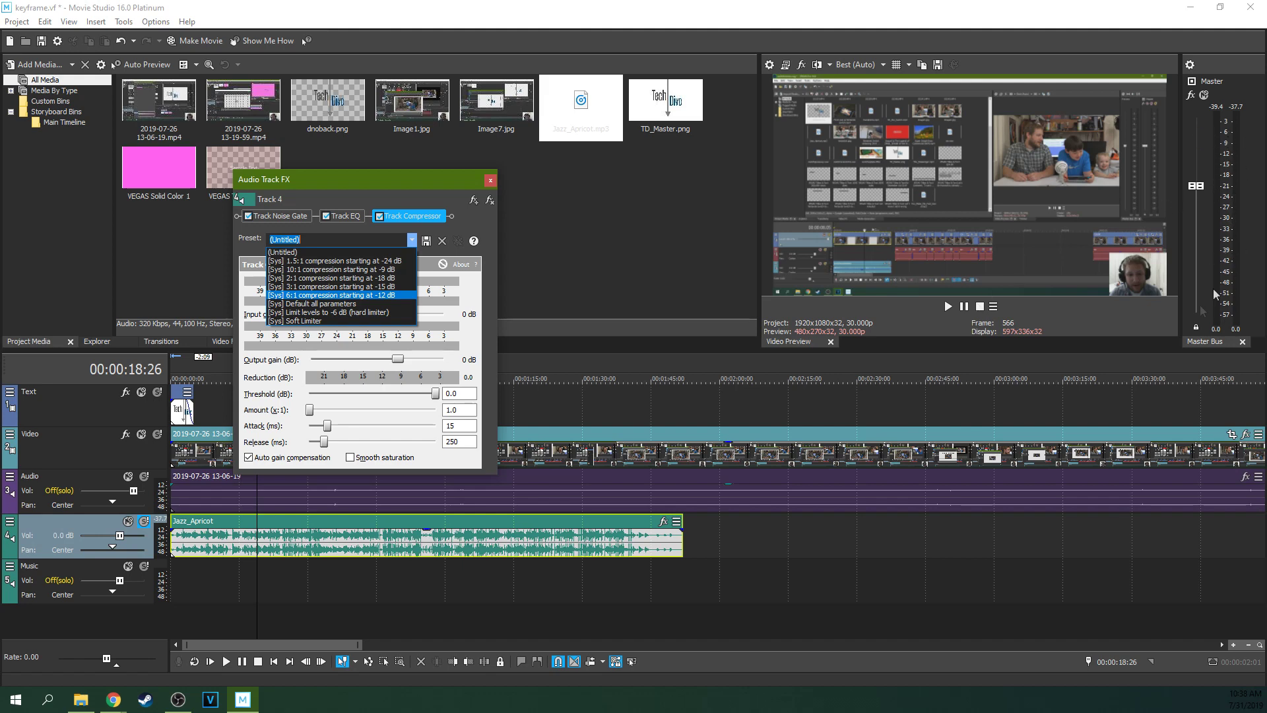
click(409, 252)
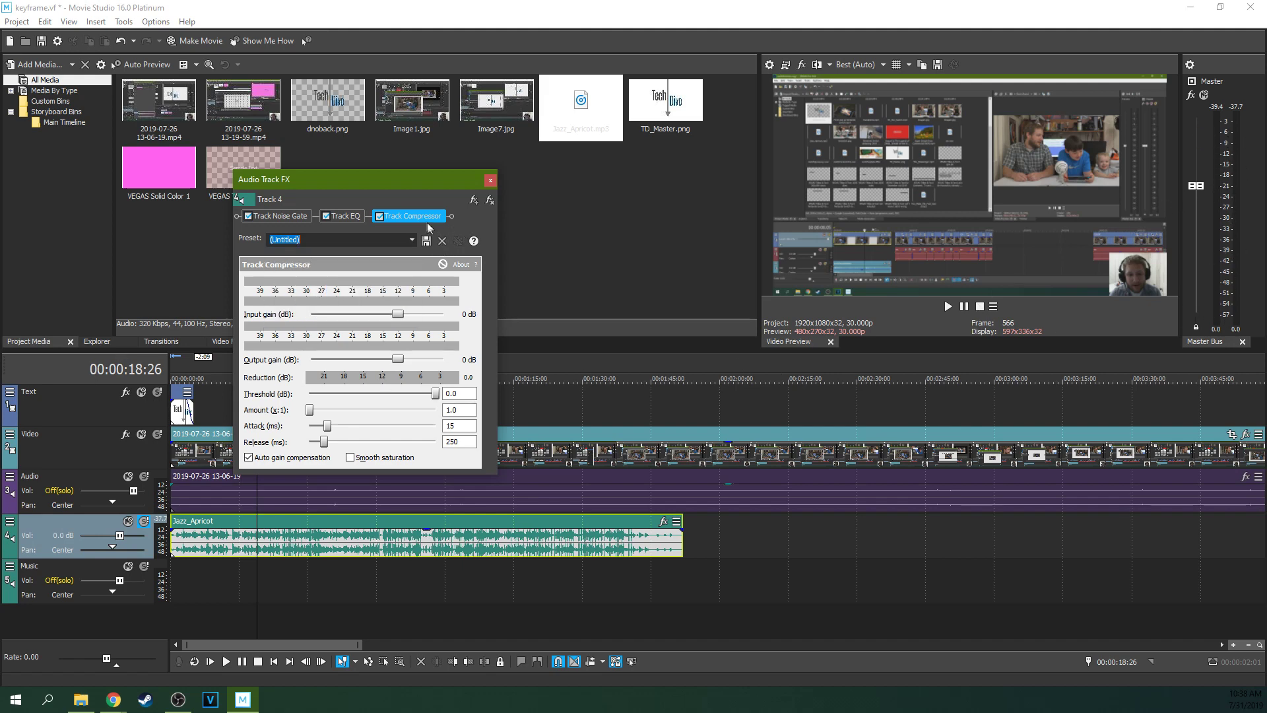
click(411, 240)
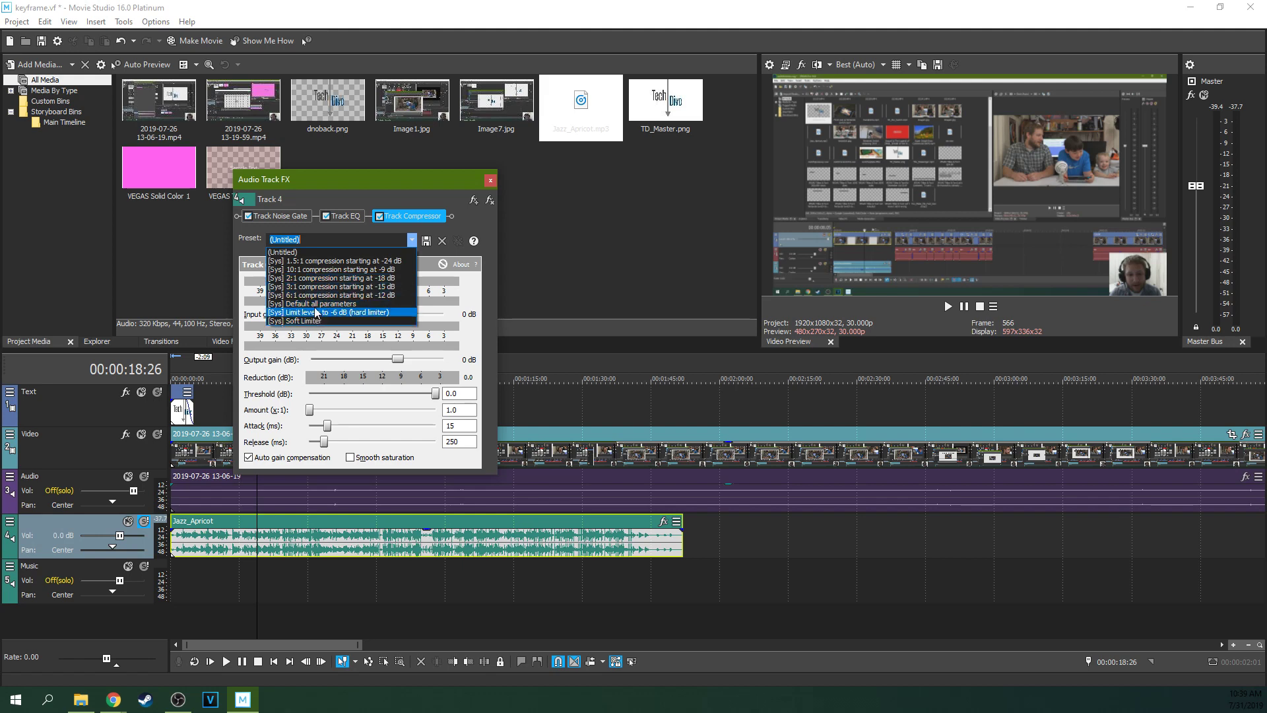
click(325, 279)
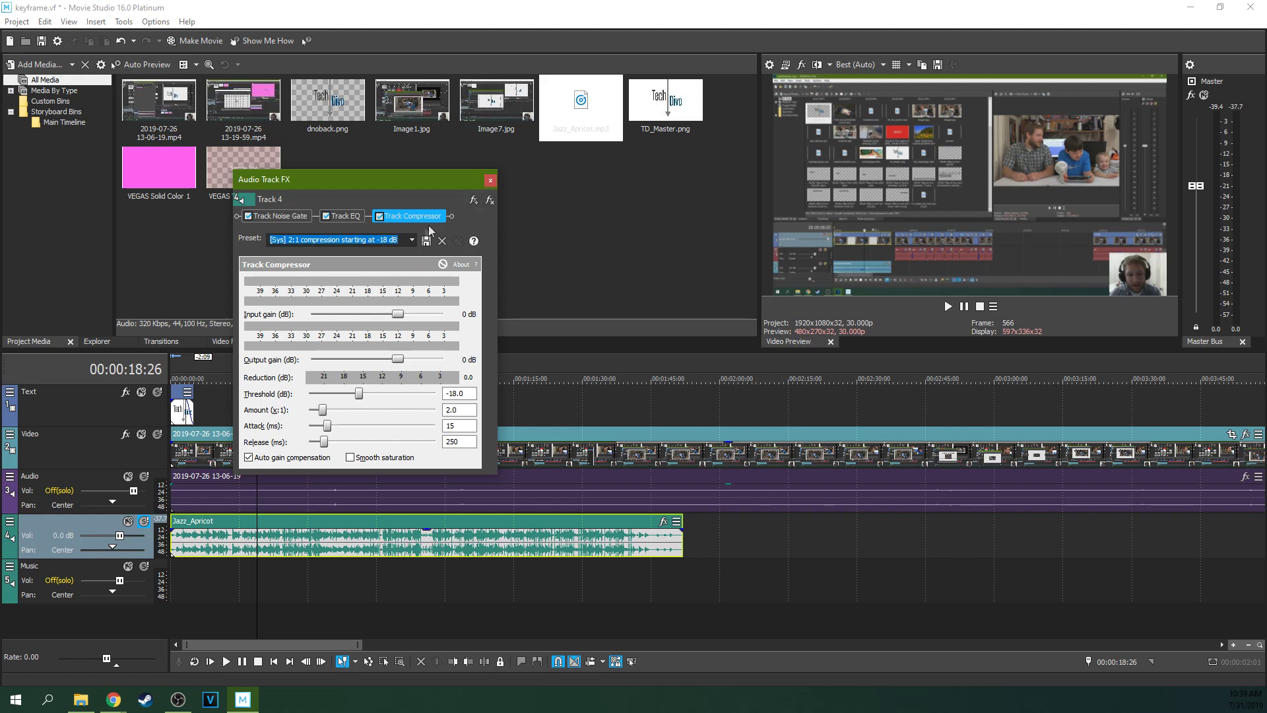
click(412, 240)
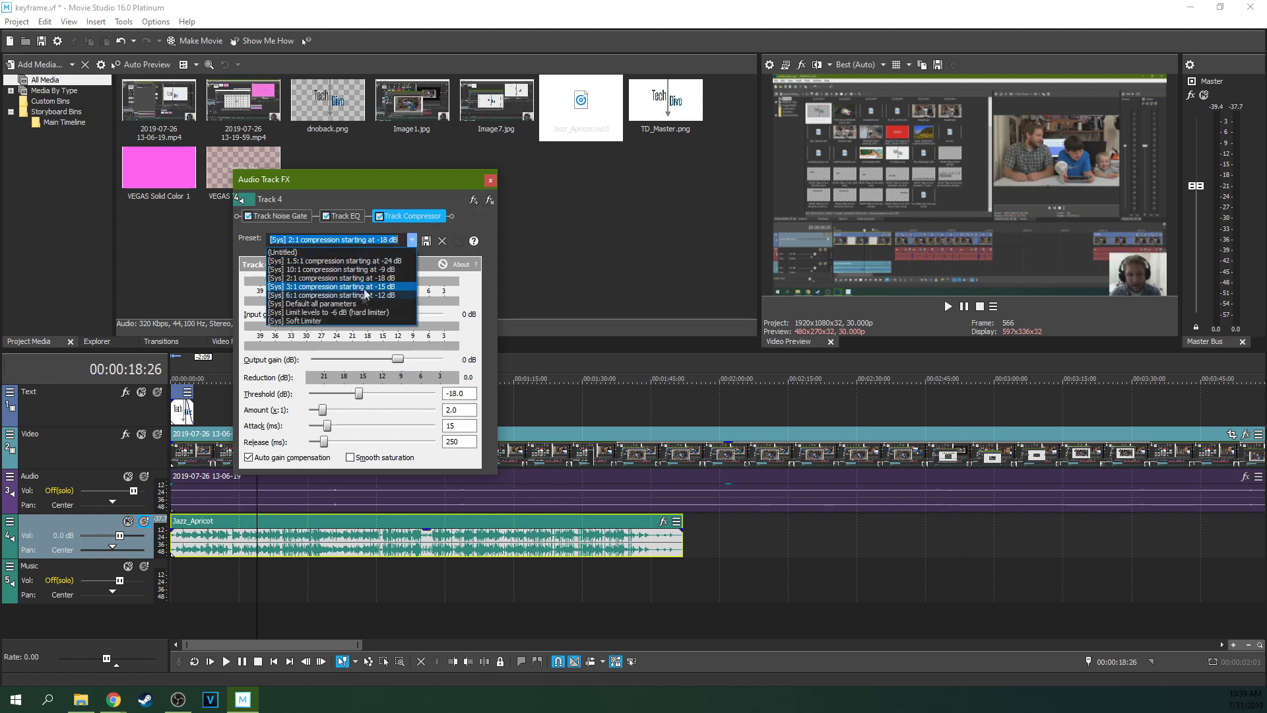
click(470, 218)
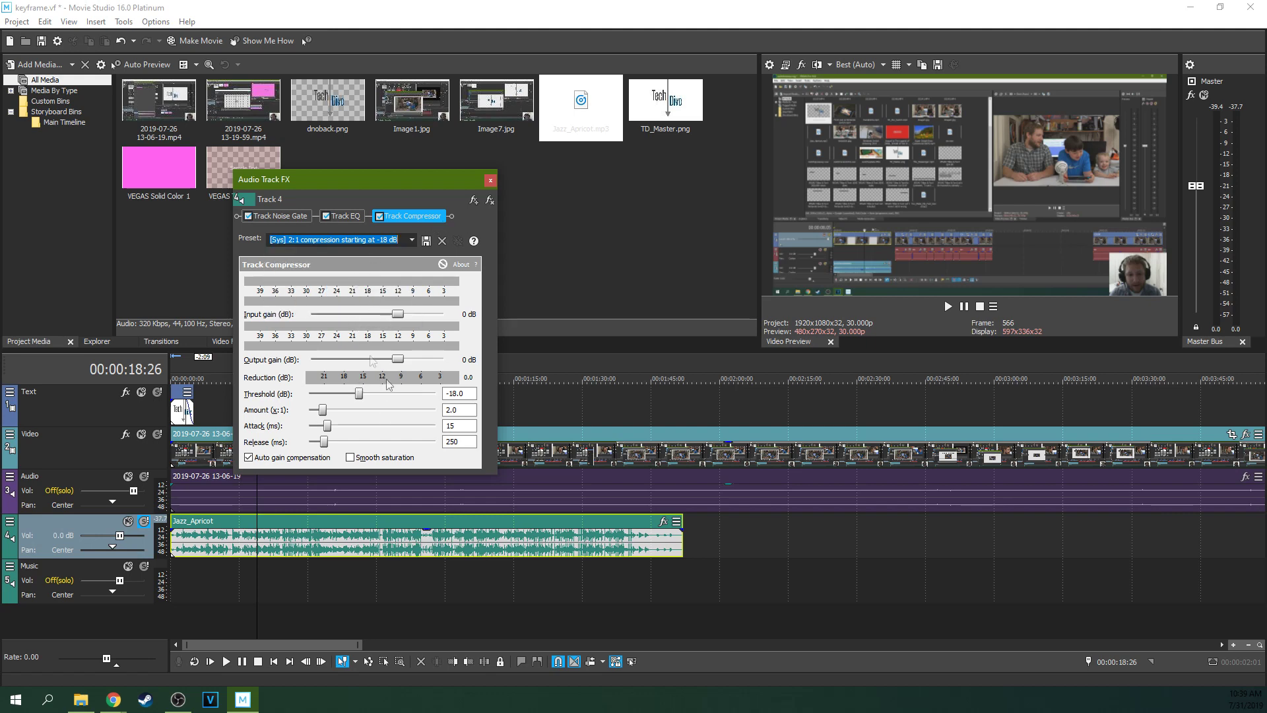
click(411, 241)
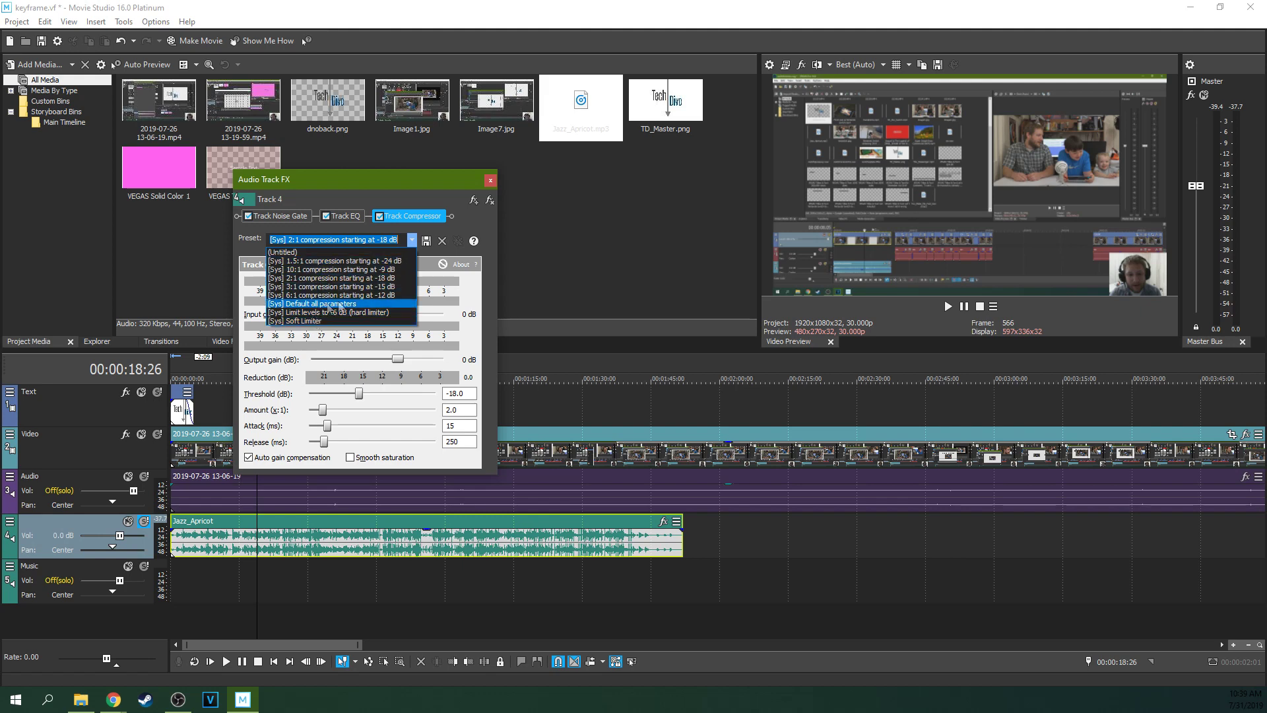
click(461, 223)
Close the Audio Track FX window and play the mix from the main video clip.
click(490, 180)
click(268, 450)
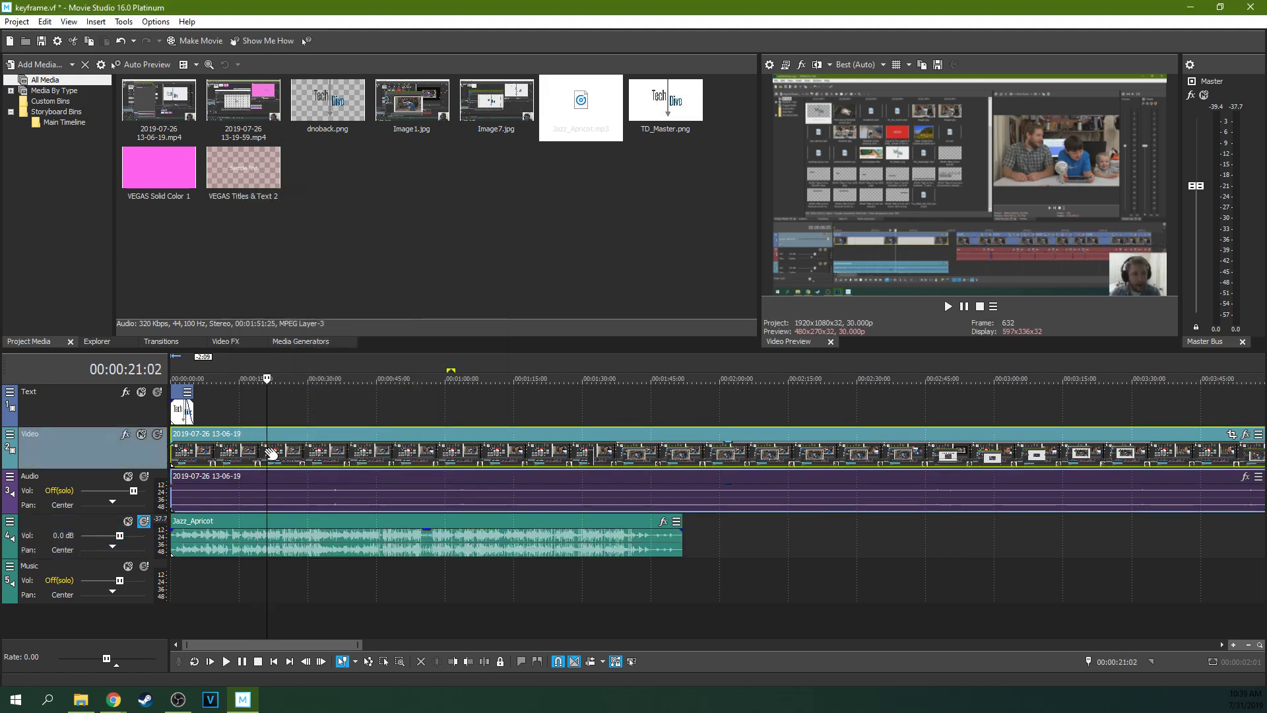
click(948, 306)
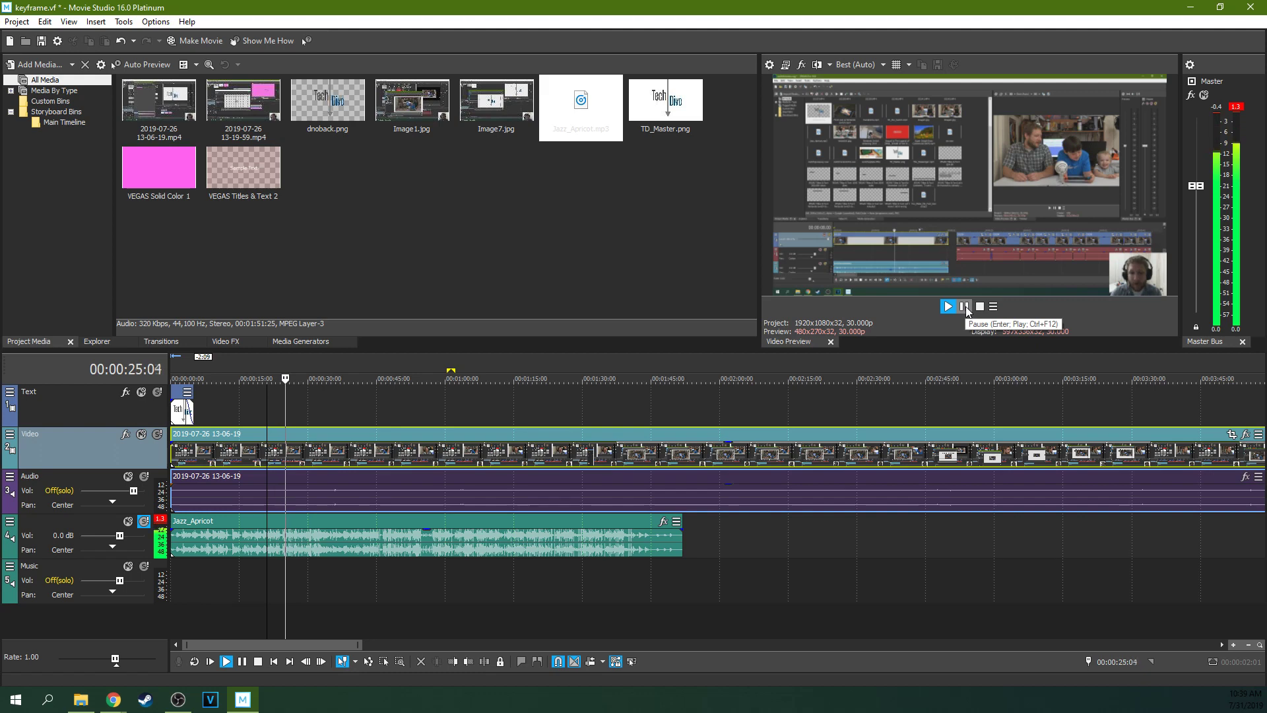
click(964, 309)
Lower the Jazz_Apricot clip gain to -8.3 dB and replay the mix from around 48 and 43 seconds.
click(393, 411)
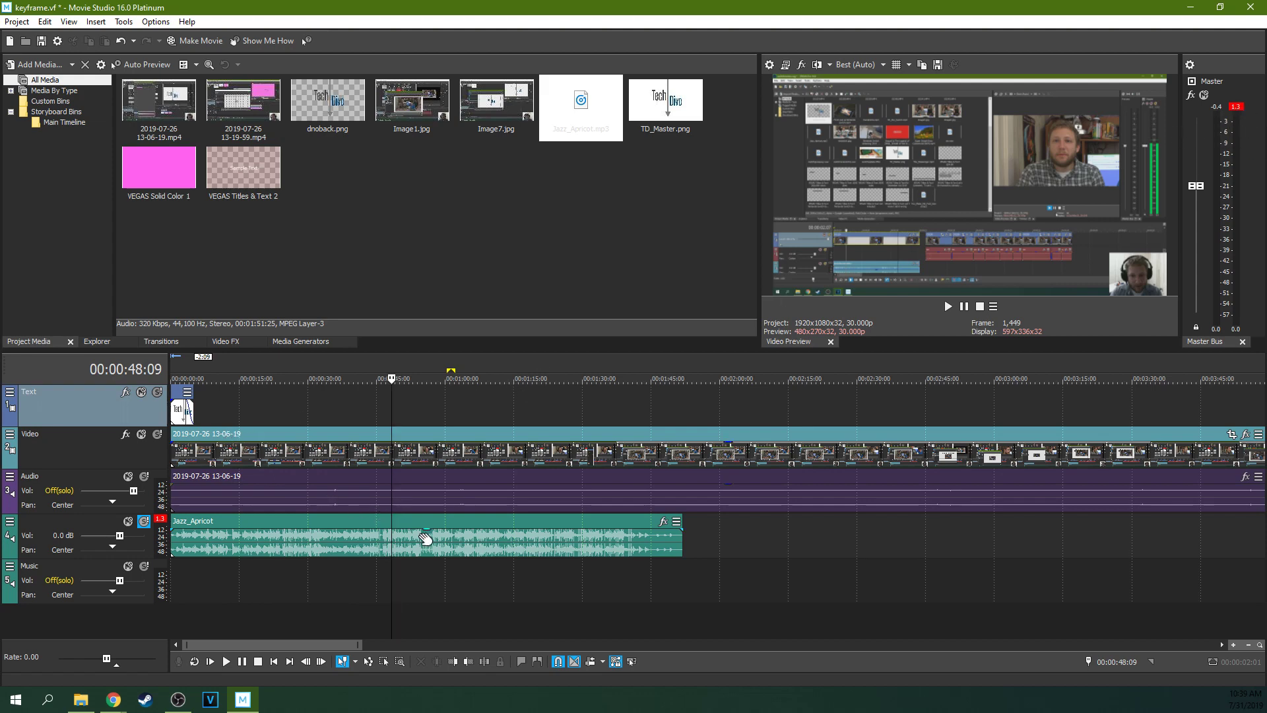
drag(427, 534, 425, 556)
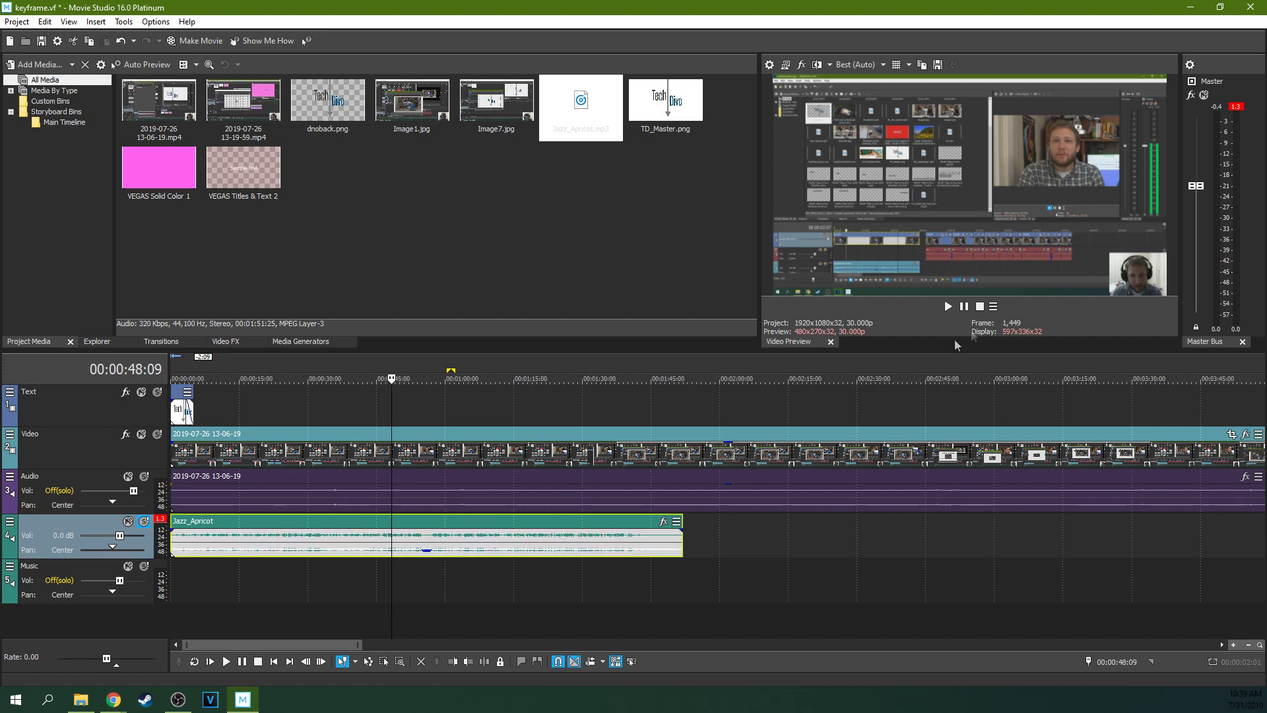
click(948, 306)
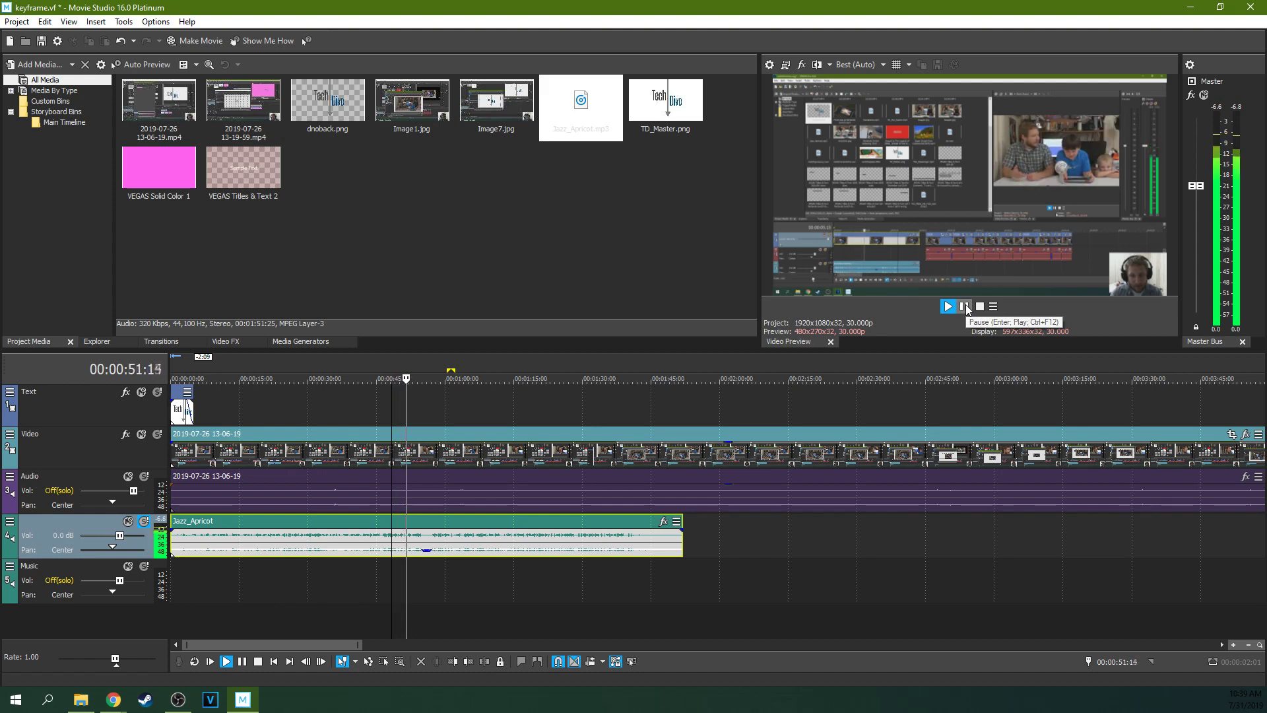
click(965, 307)
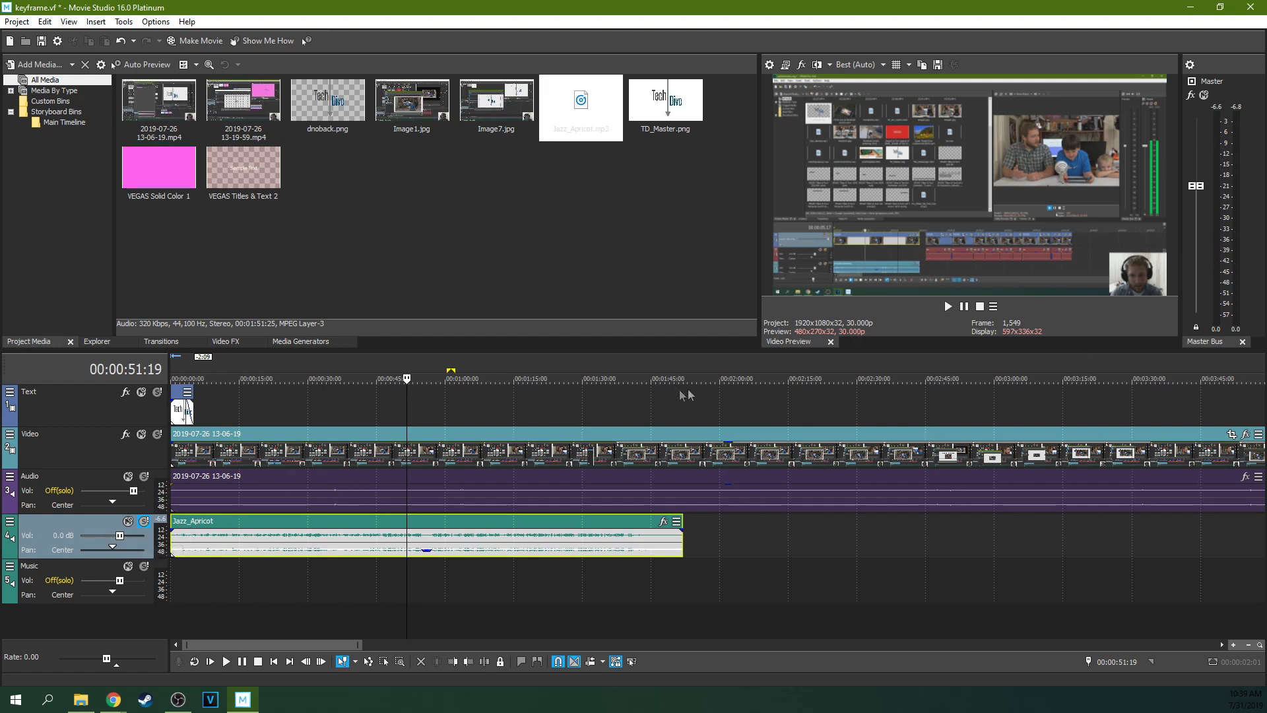
click(336, 548)
click(368, 538)
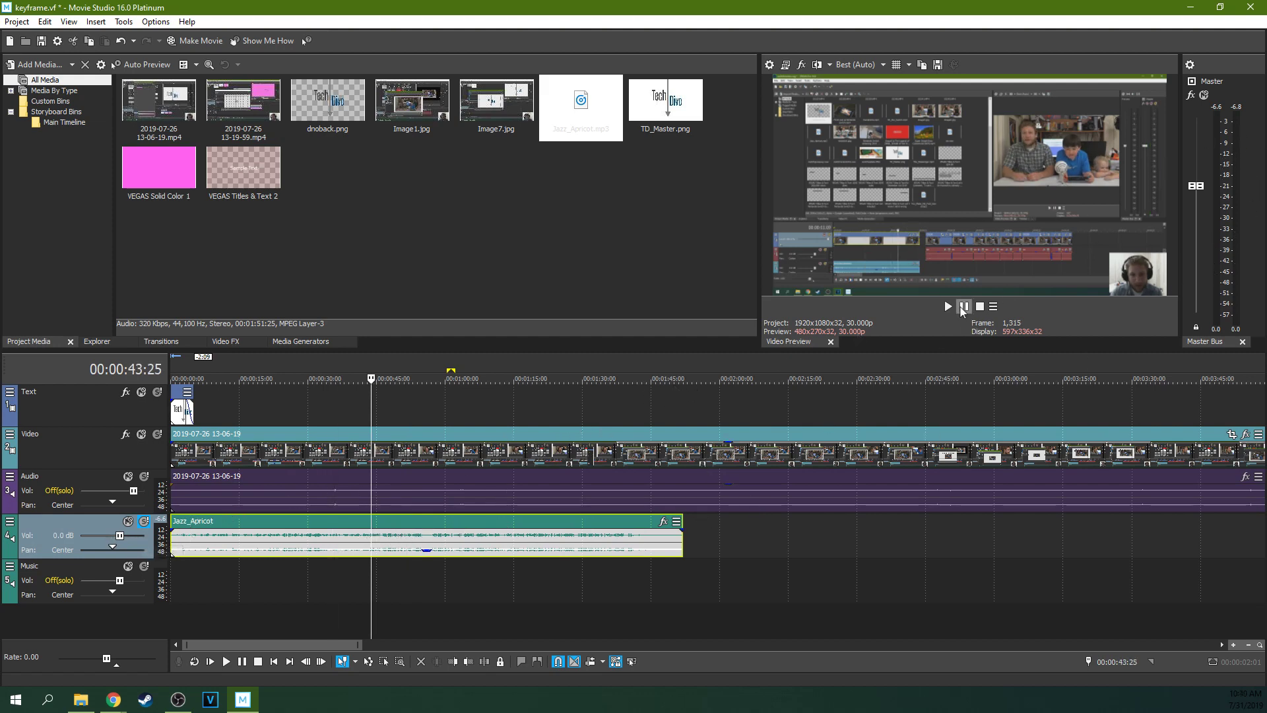
click(951, 307)
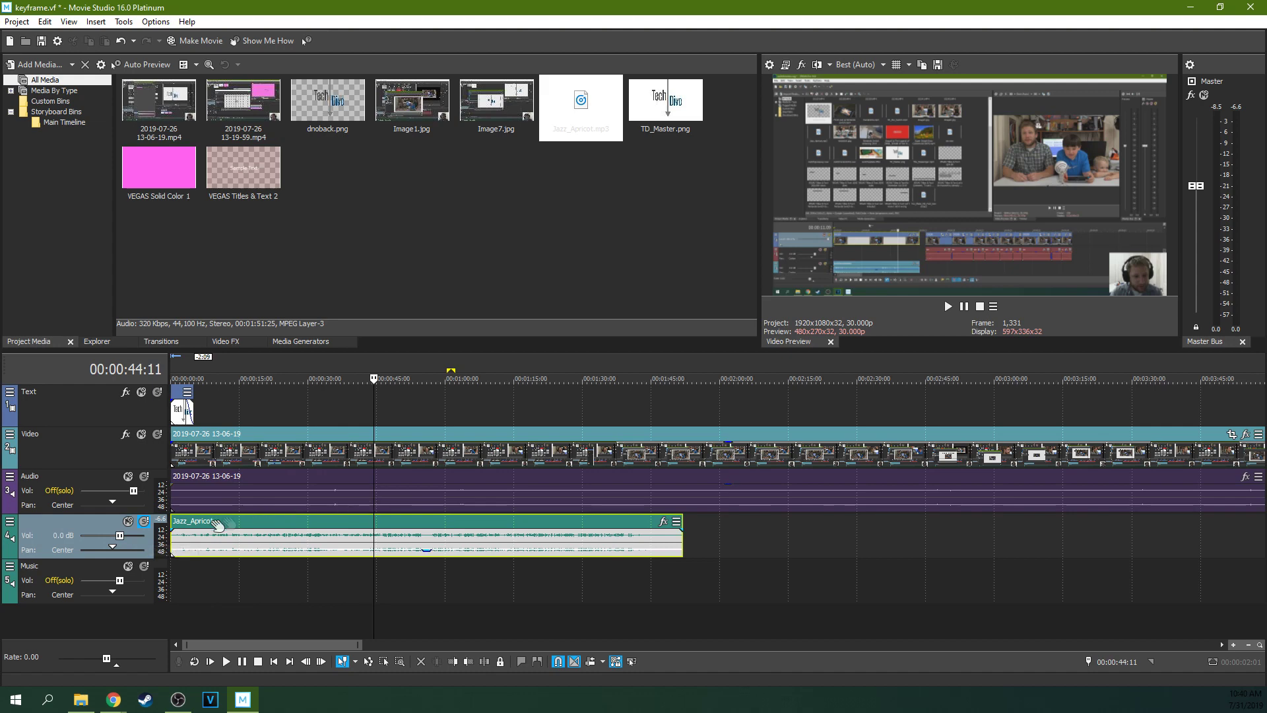
click(312, 534)
click(331, 535)
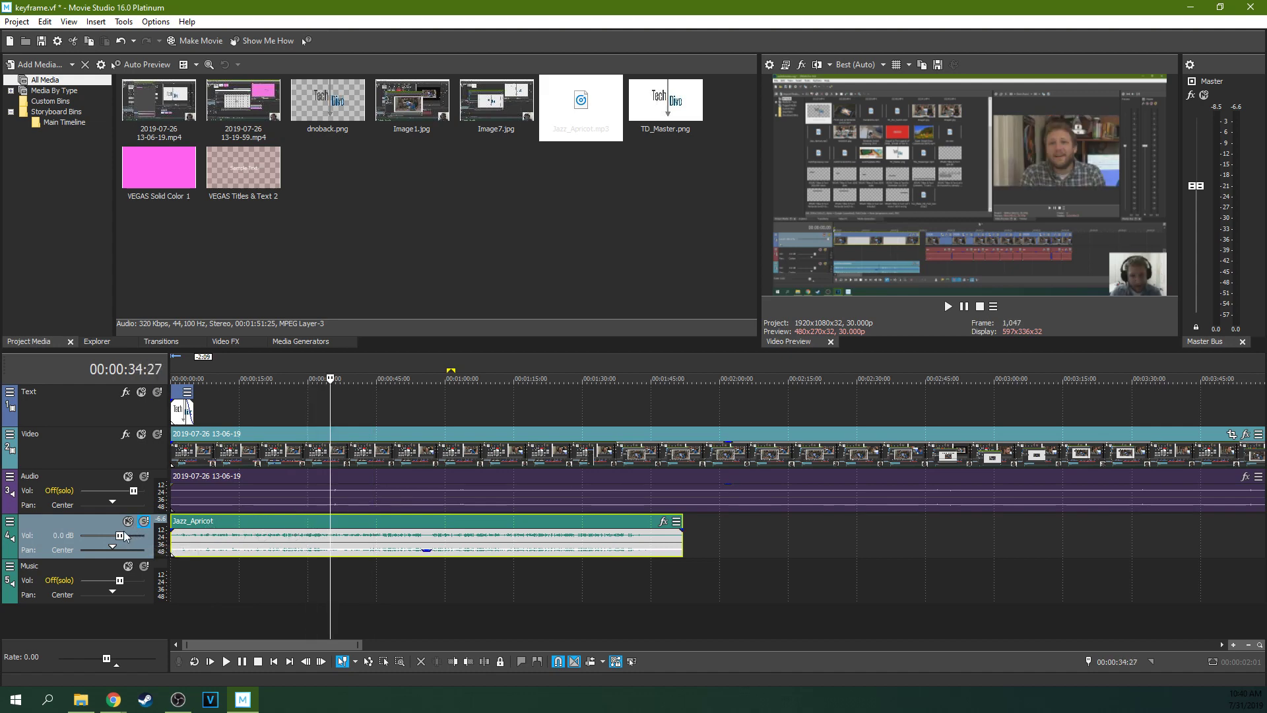
click(225, 536)
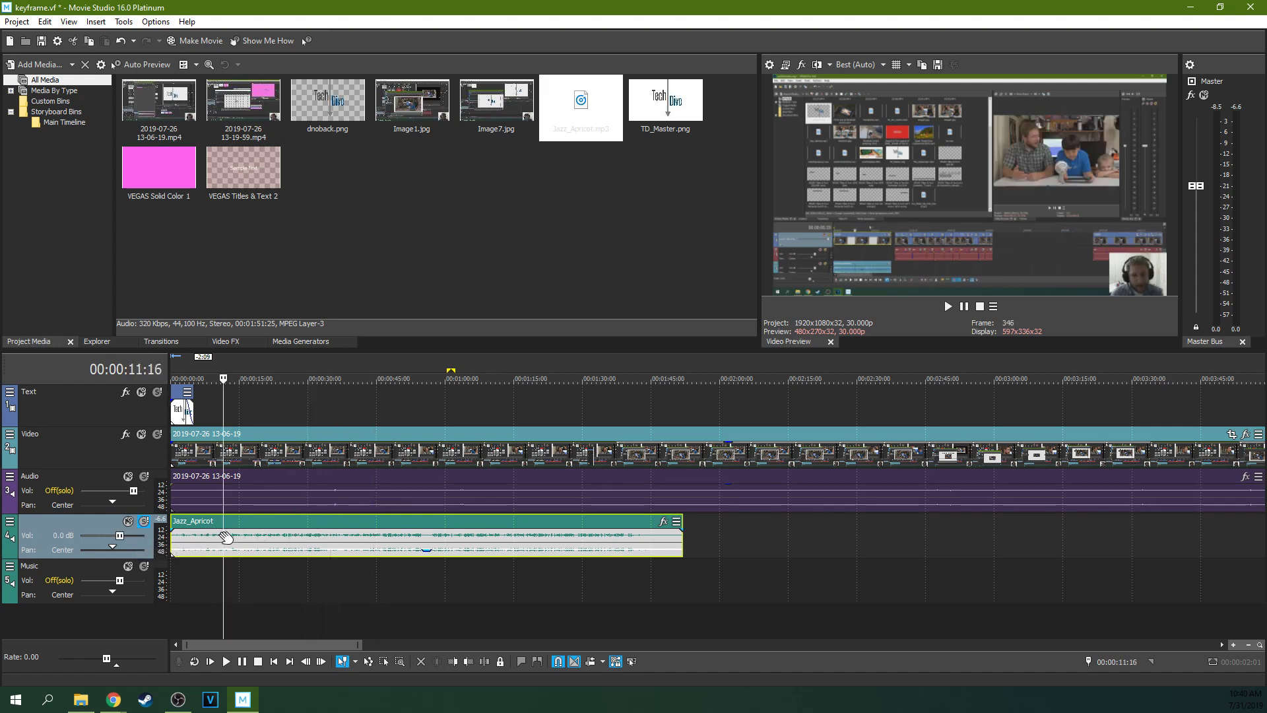
Lower the soloed Jazz_Apricot track volume to -22.0 dB, previewing playback from about 15 seconds.
drag(117, 535, 106, 534)
click(267, 536)
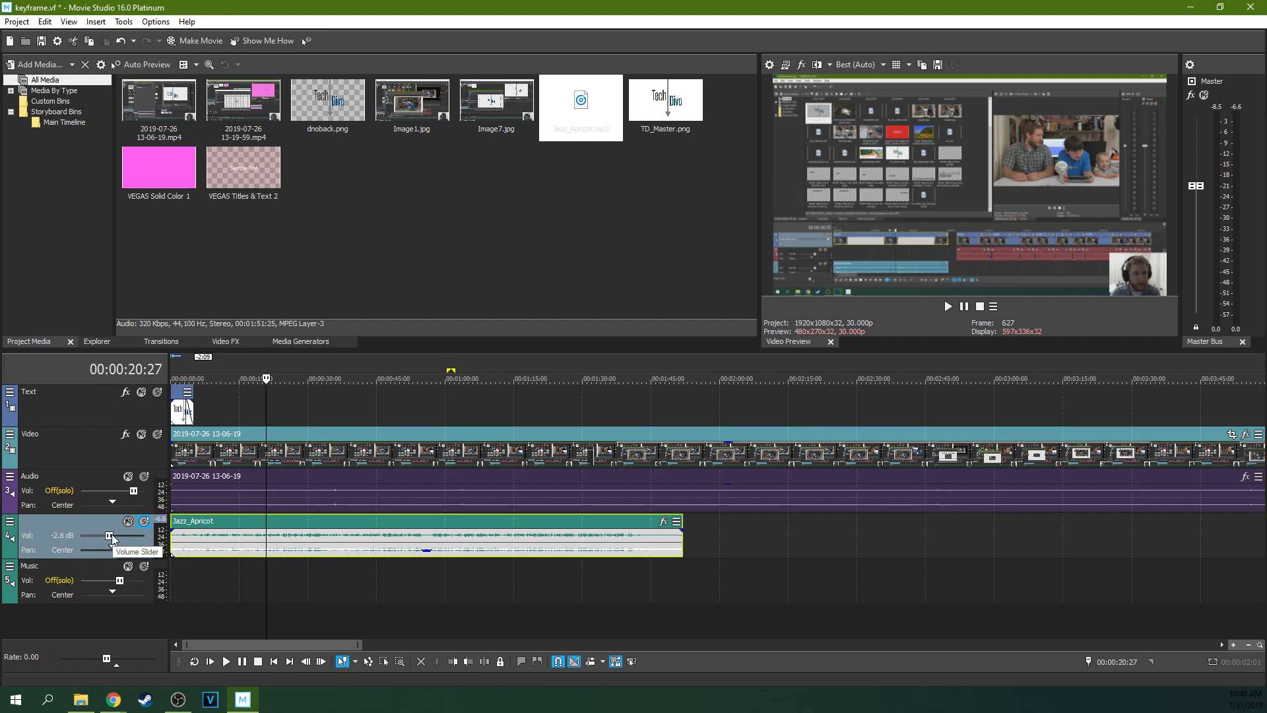
click(404, 545)
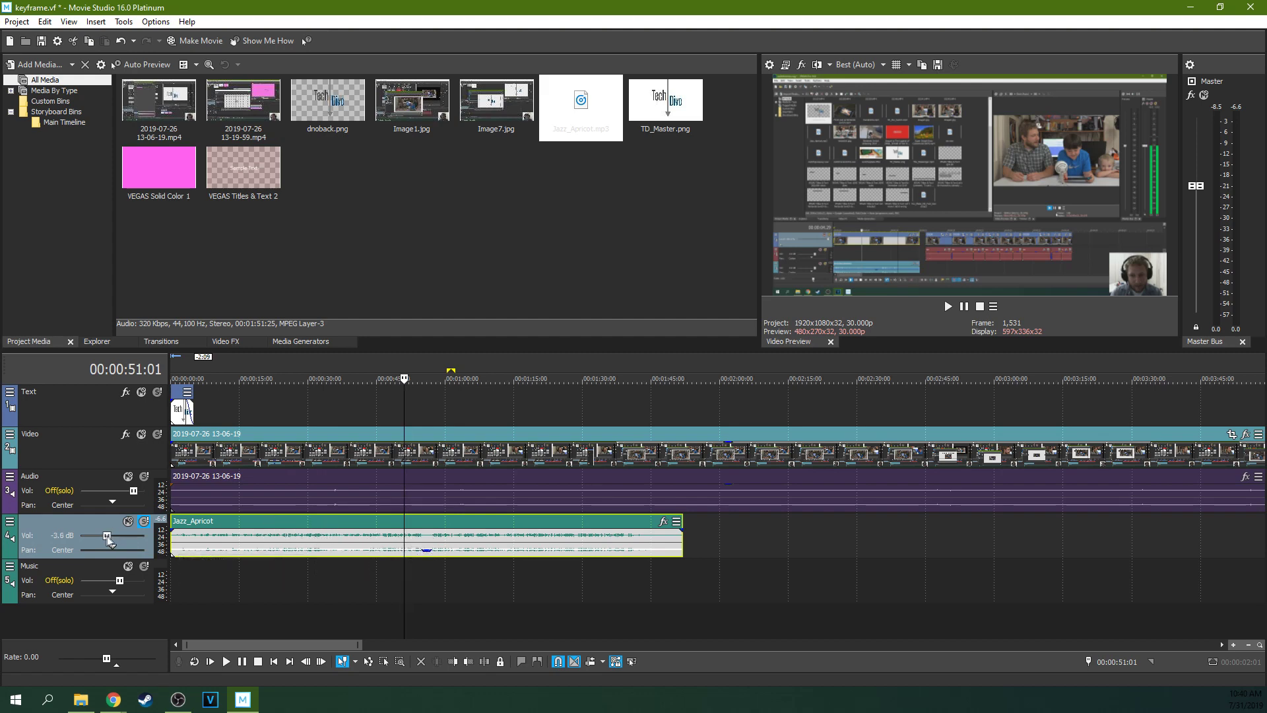
drag(101, 536, 97, 536)
click(242, 546)
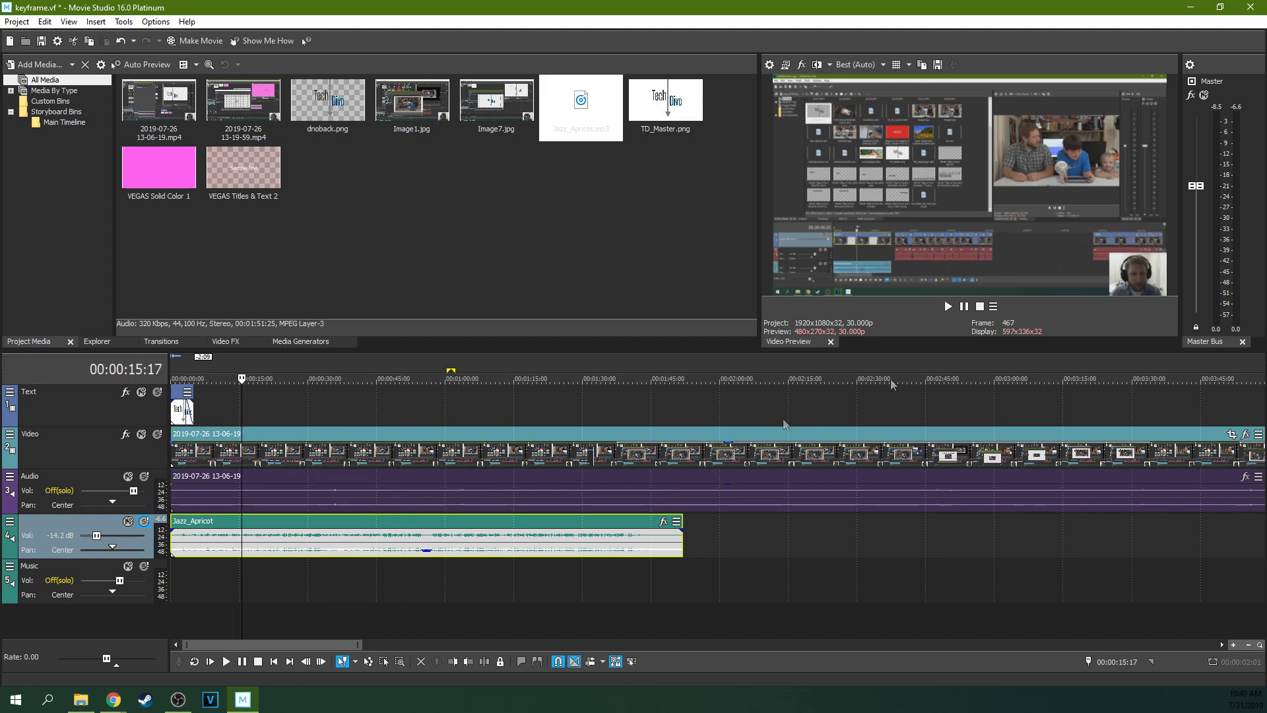
click(948, 307)
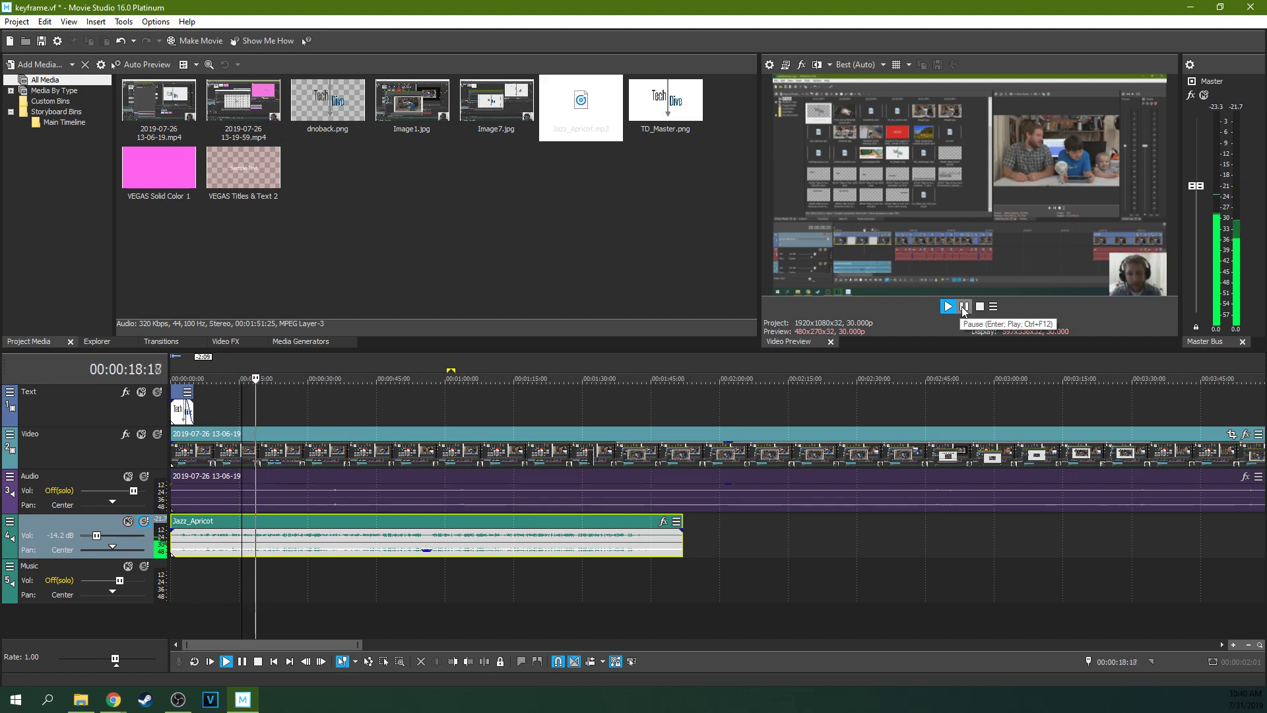
drag(99, 536, 93, 536)
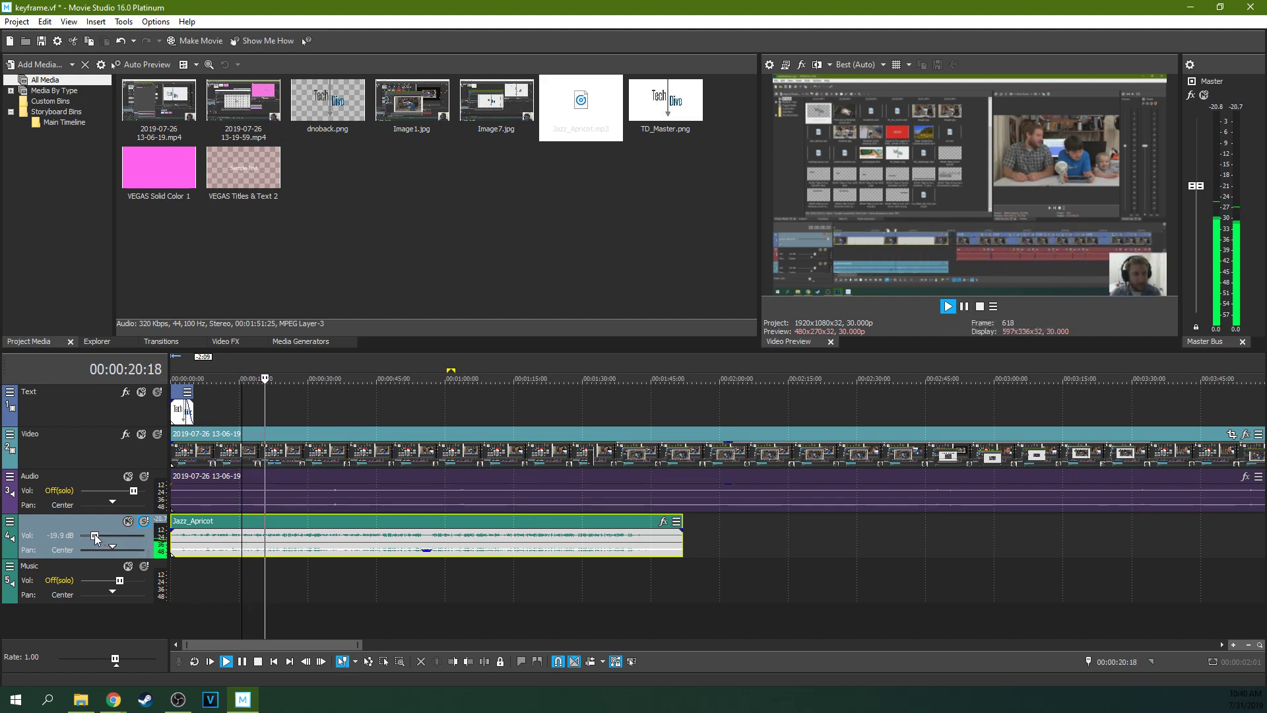
click(964, 308)
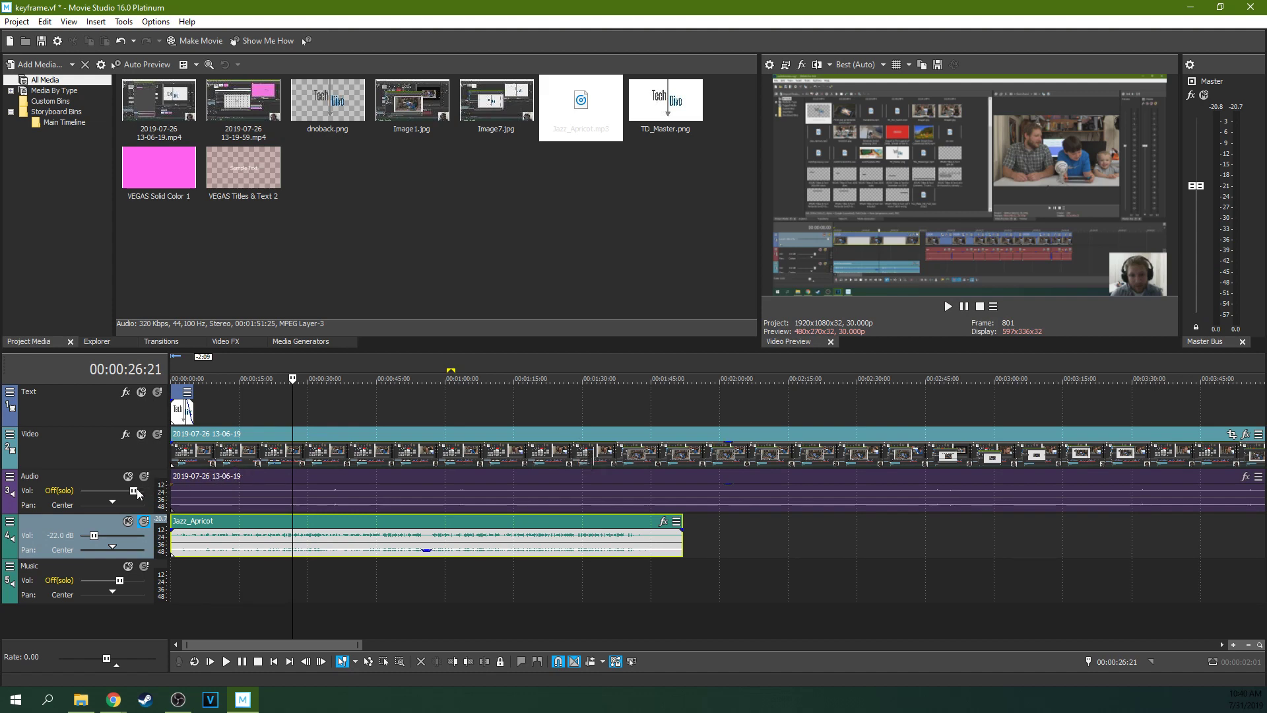
Un-solo Jazz_Apricot and preview the full mix, then select the main video's audio clip.
click(143, 523)
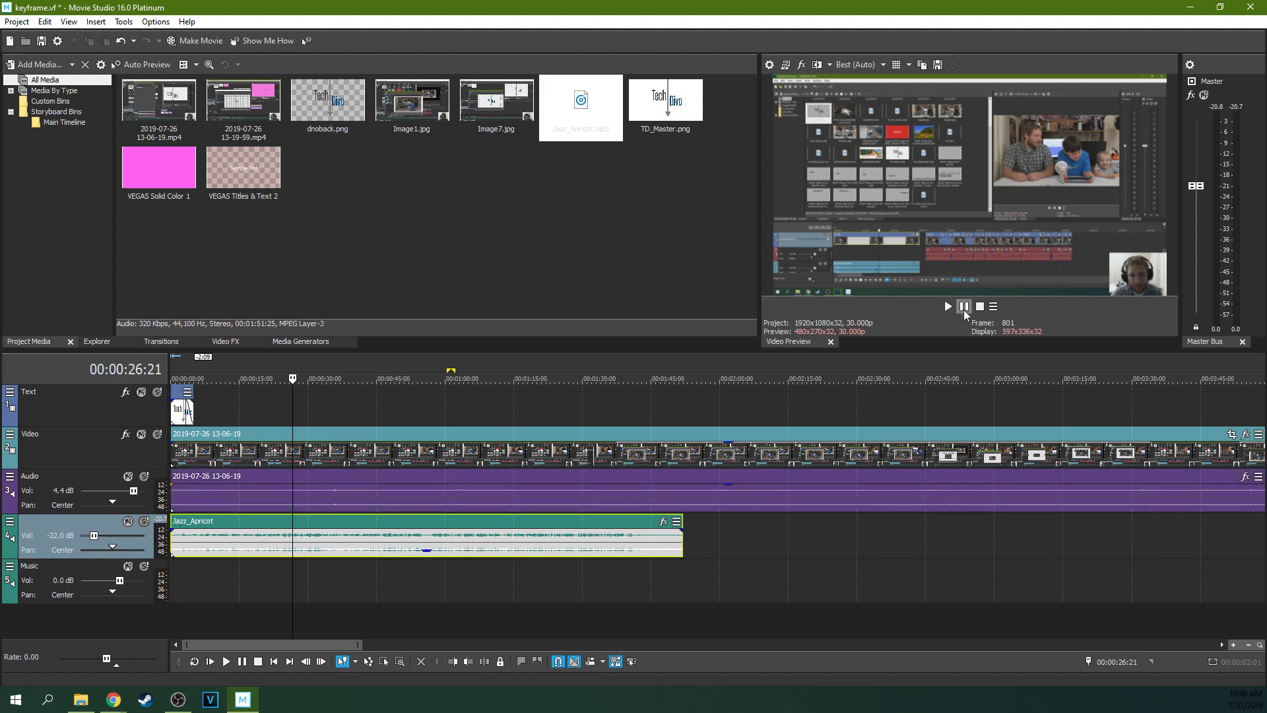
click(951, 311)
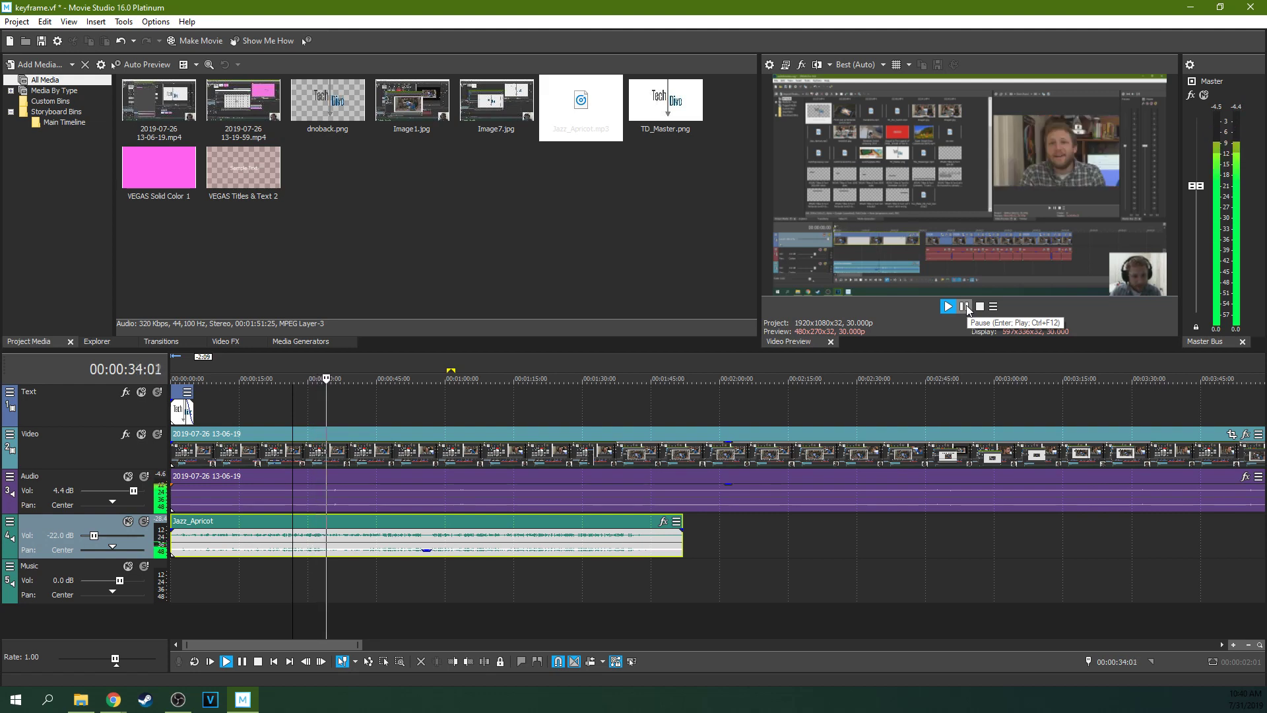
click(965, 307)
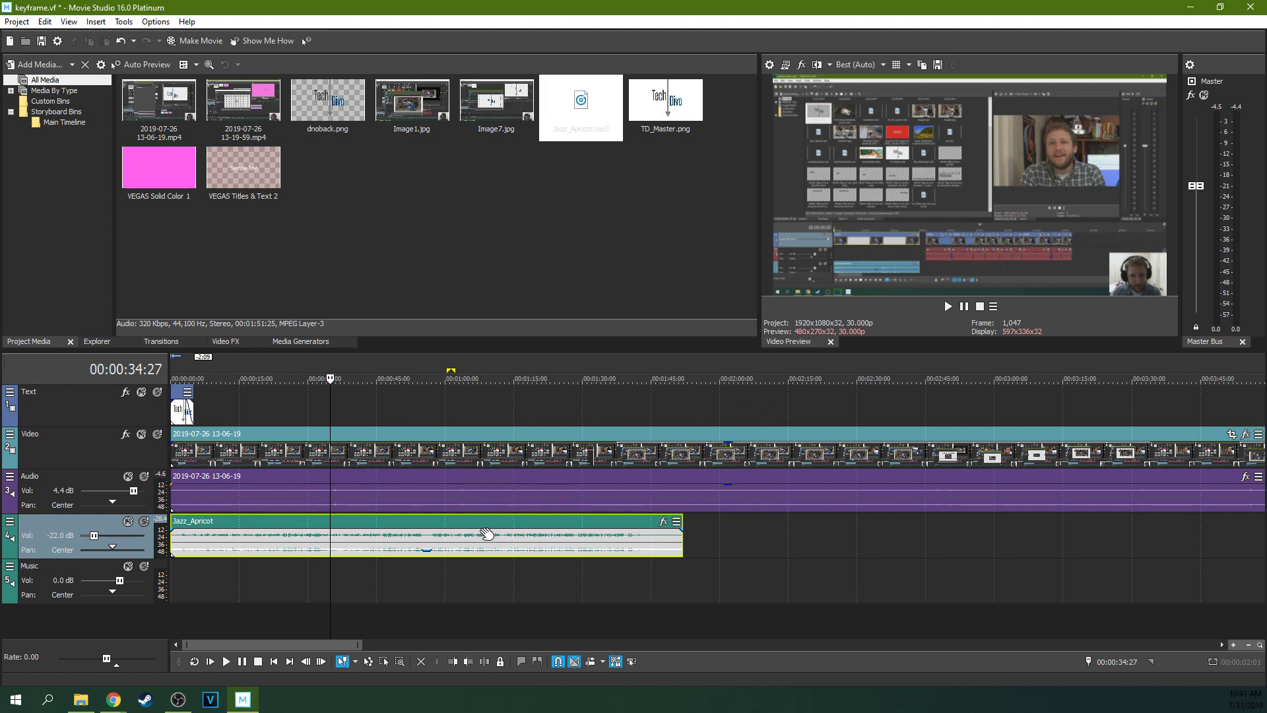
click(338, 494)
click(382, 493)
click(317, 492)
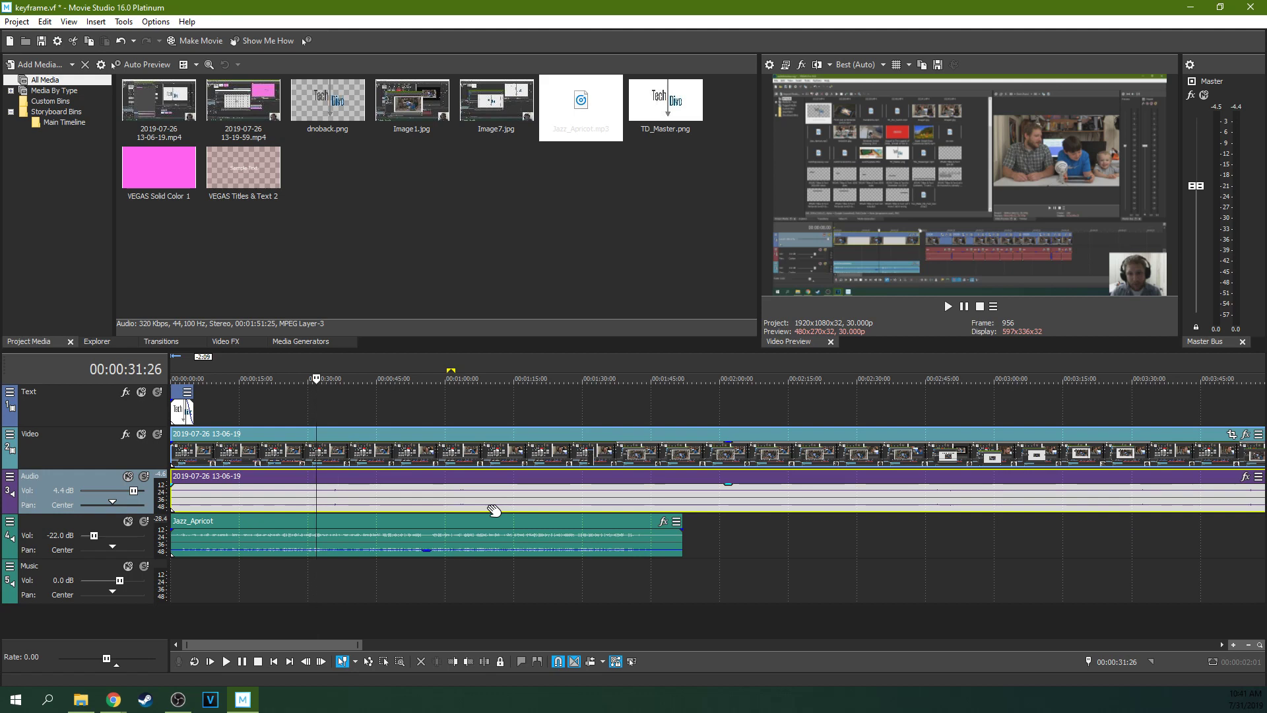
click(568, 492)
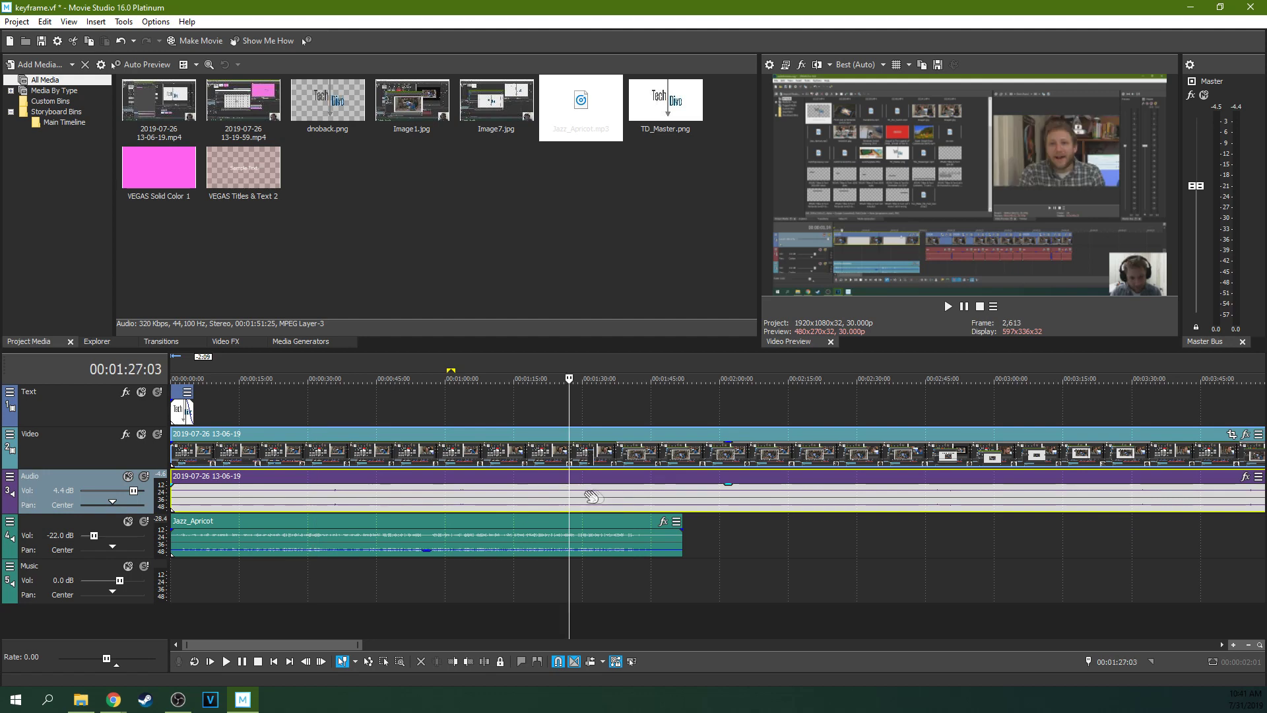
click(290, 502)
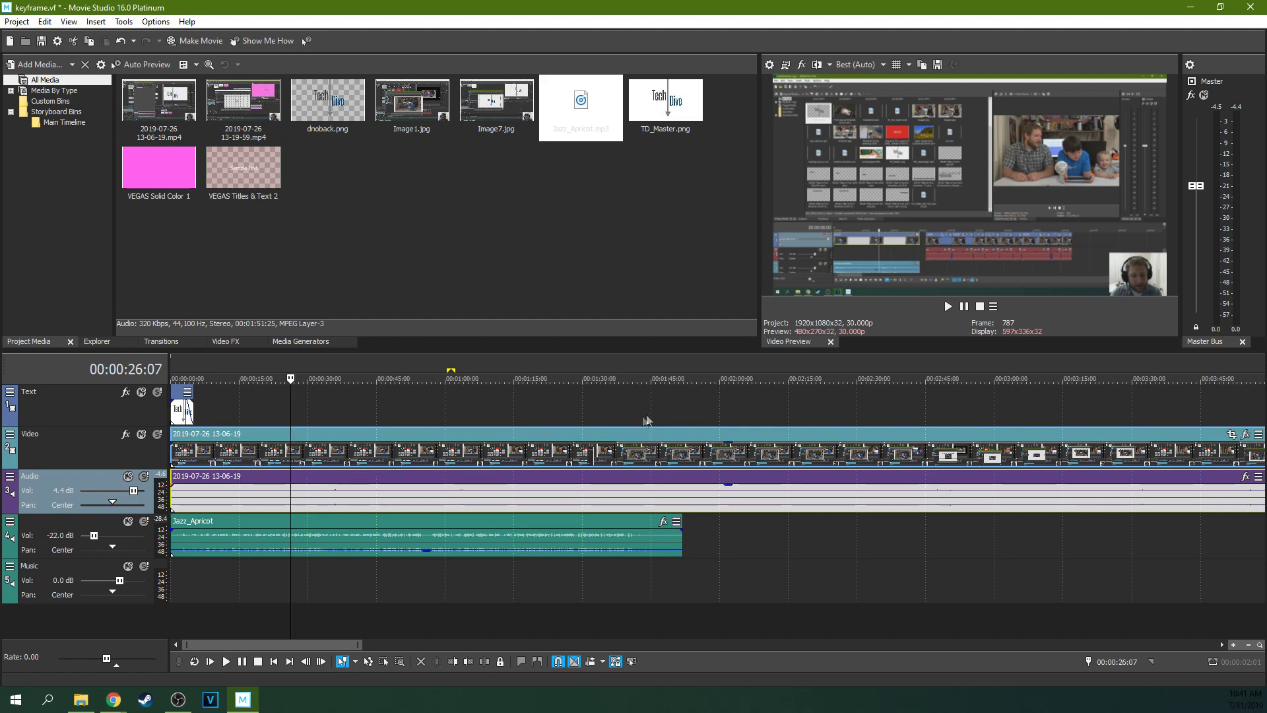
click(230, 505)
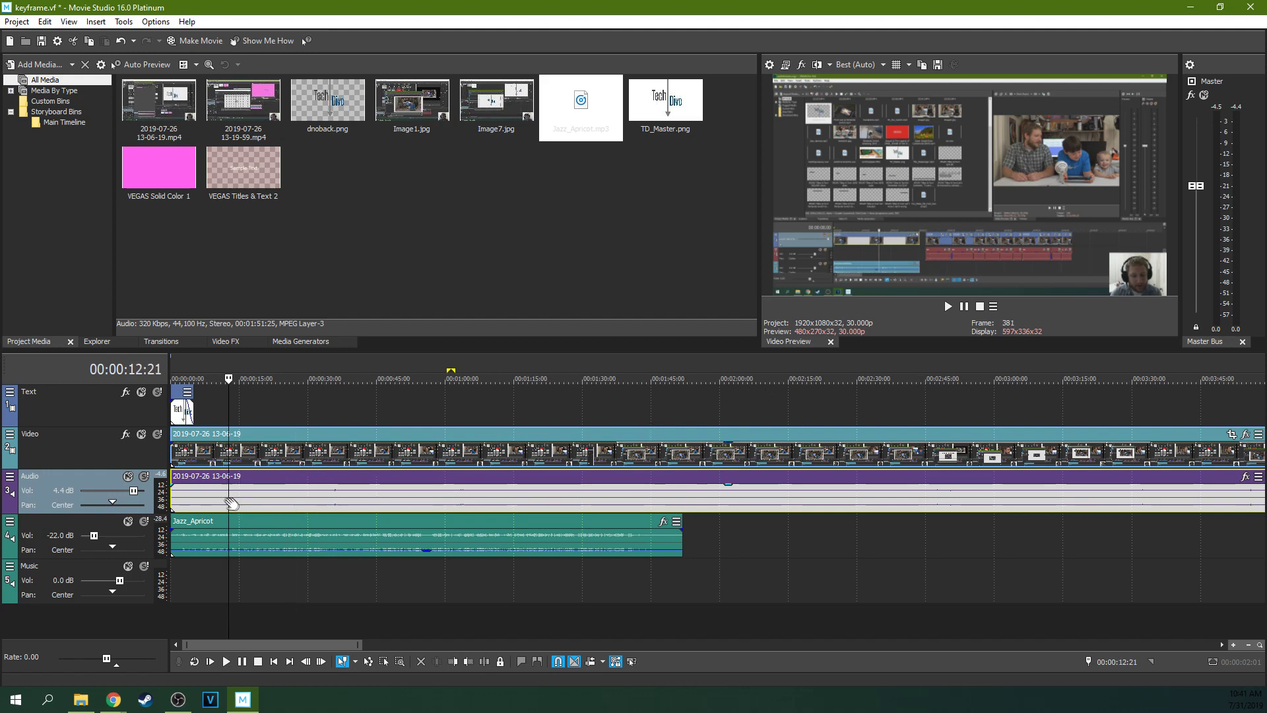
click(203, 501)
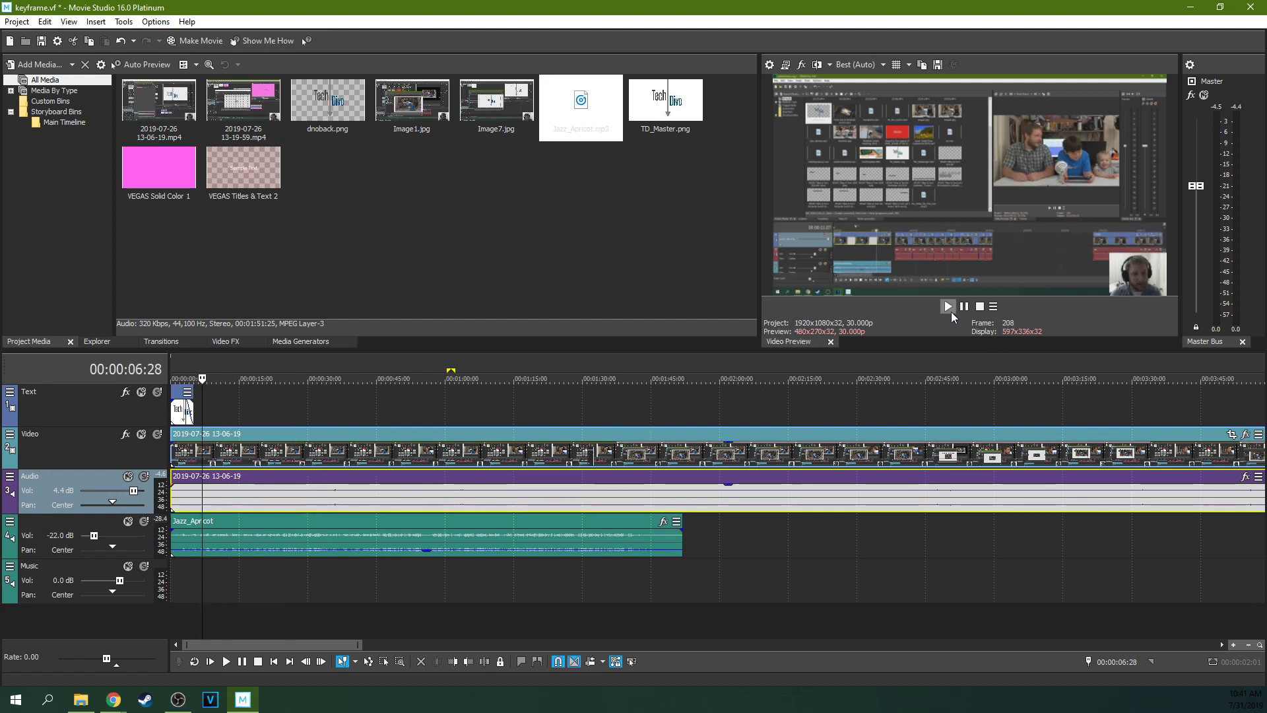
click(949, 307)
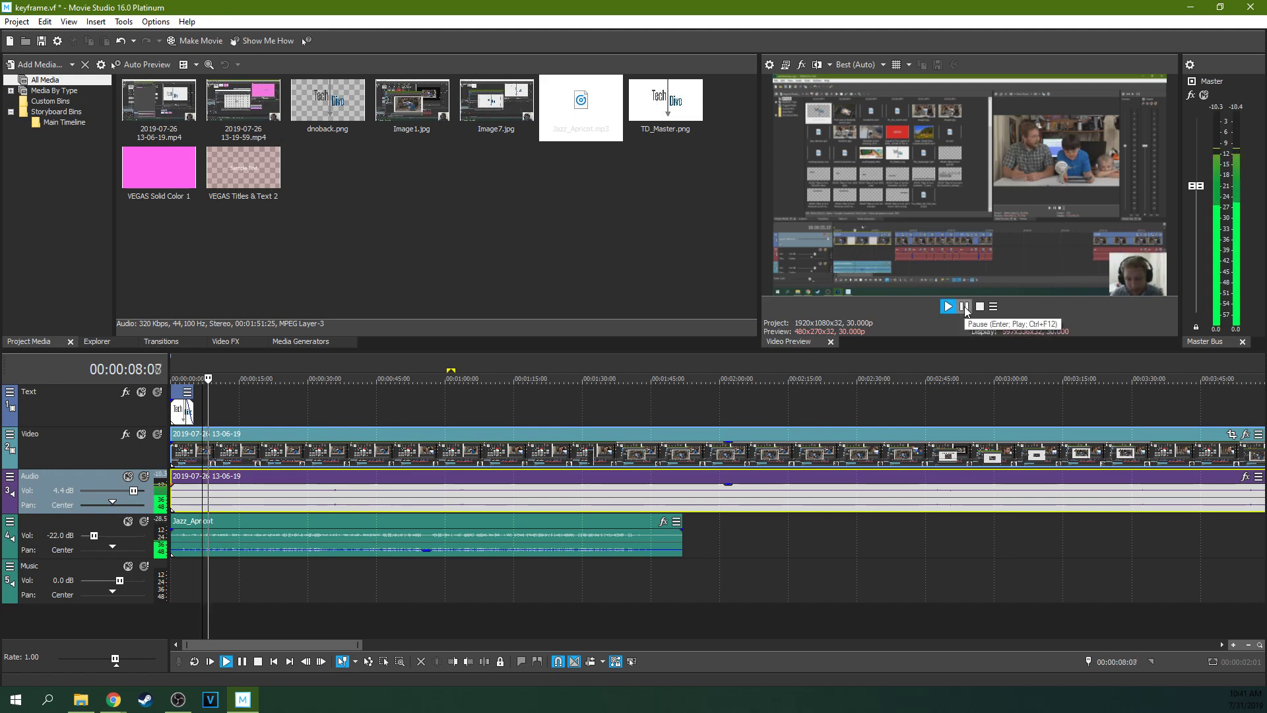
click(964, 307)
Zoom the timeline in on the opening seconds and play them back.
scroll(246, 507, up, 3)
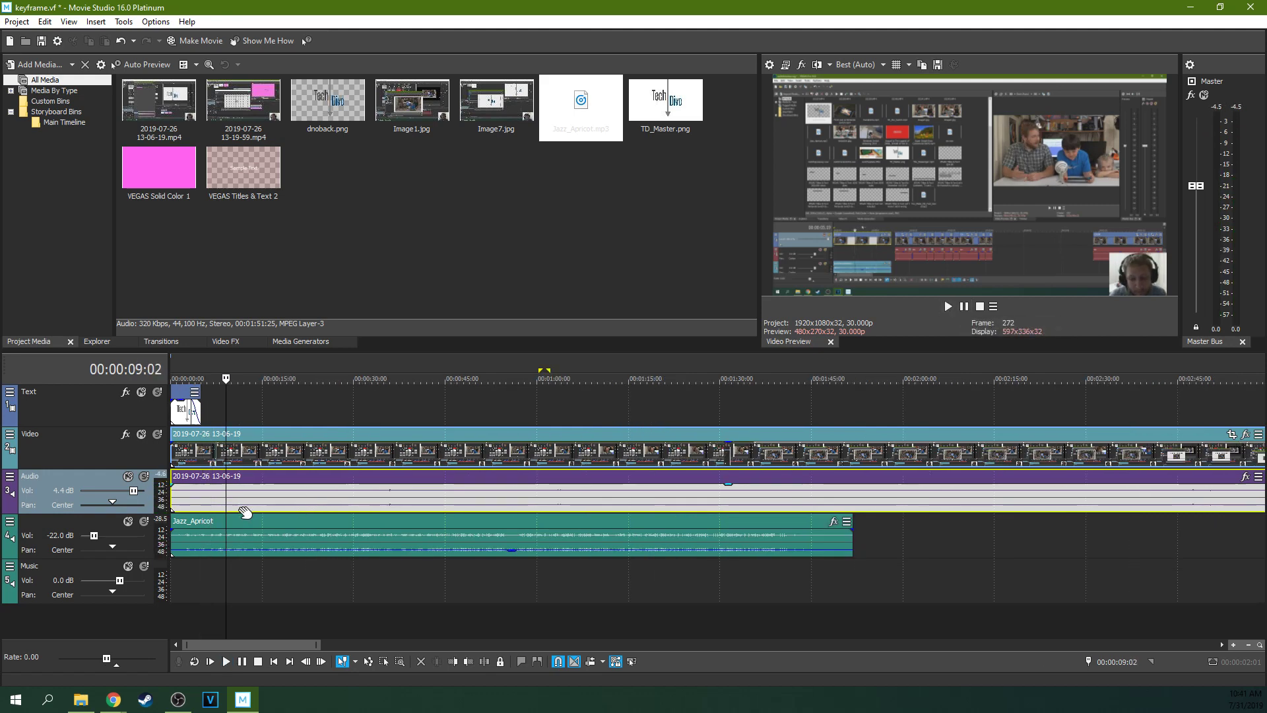
drag(249, 502, 234, 498)
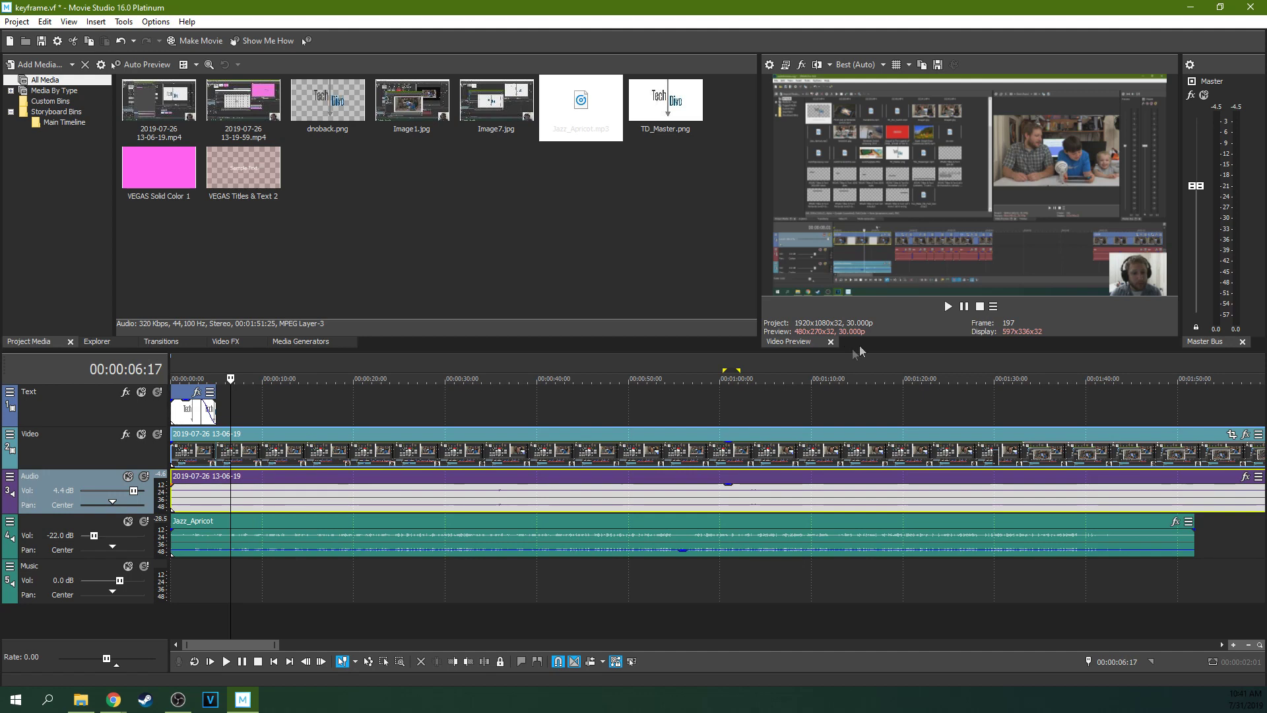
click(949, 307)
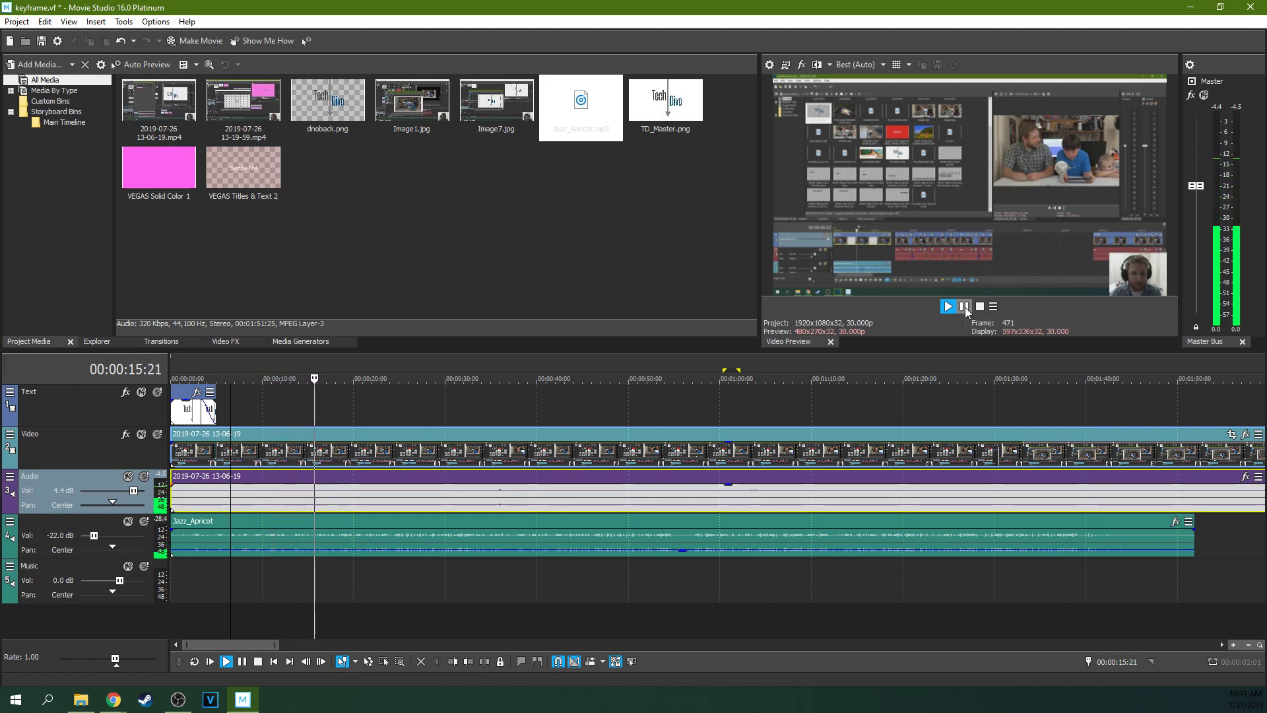
click(965, 307)
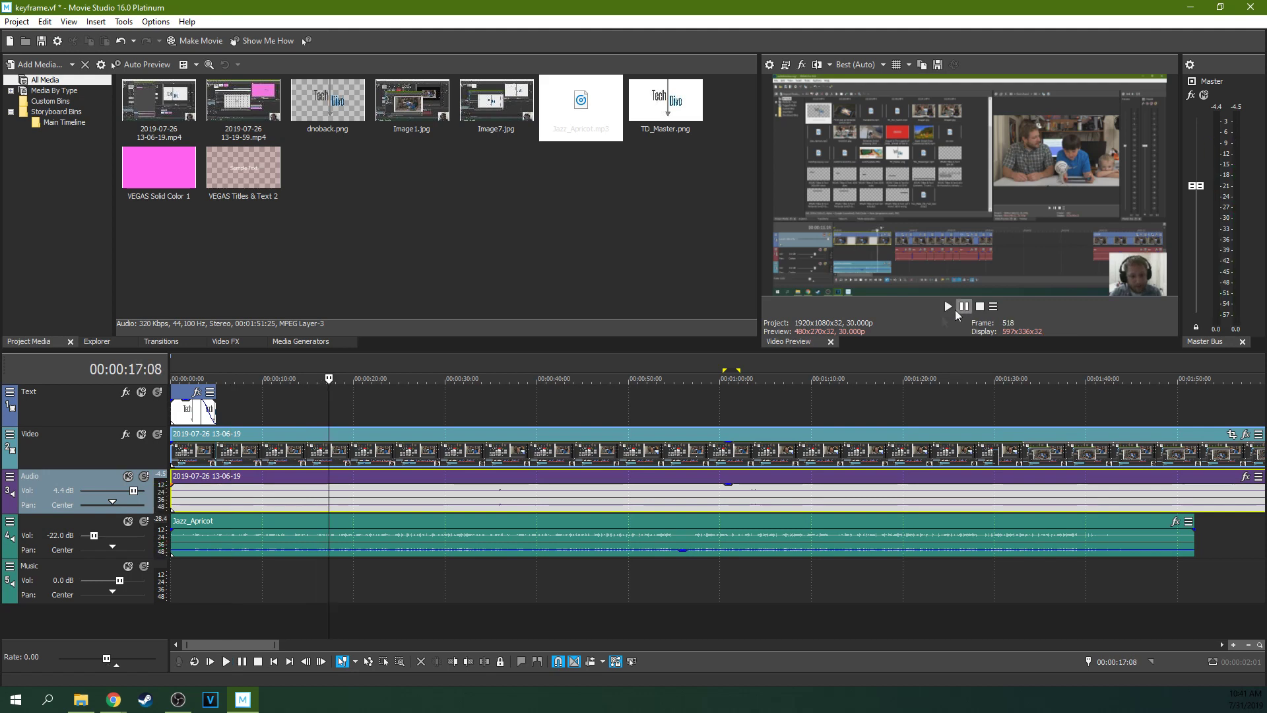
Inspect the Jazz_Apricot and main audio clips between 5 and 10 seconds, ending on the Jazz_Apricot track.
scroll(258, 535, up, 1)
click(245, 536)
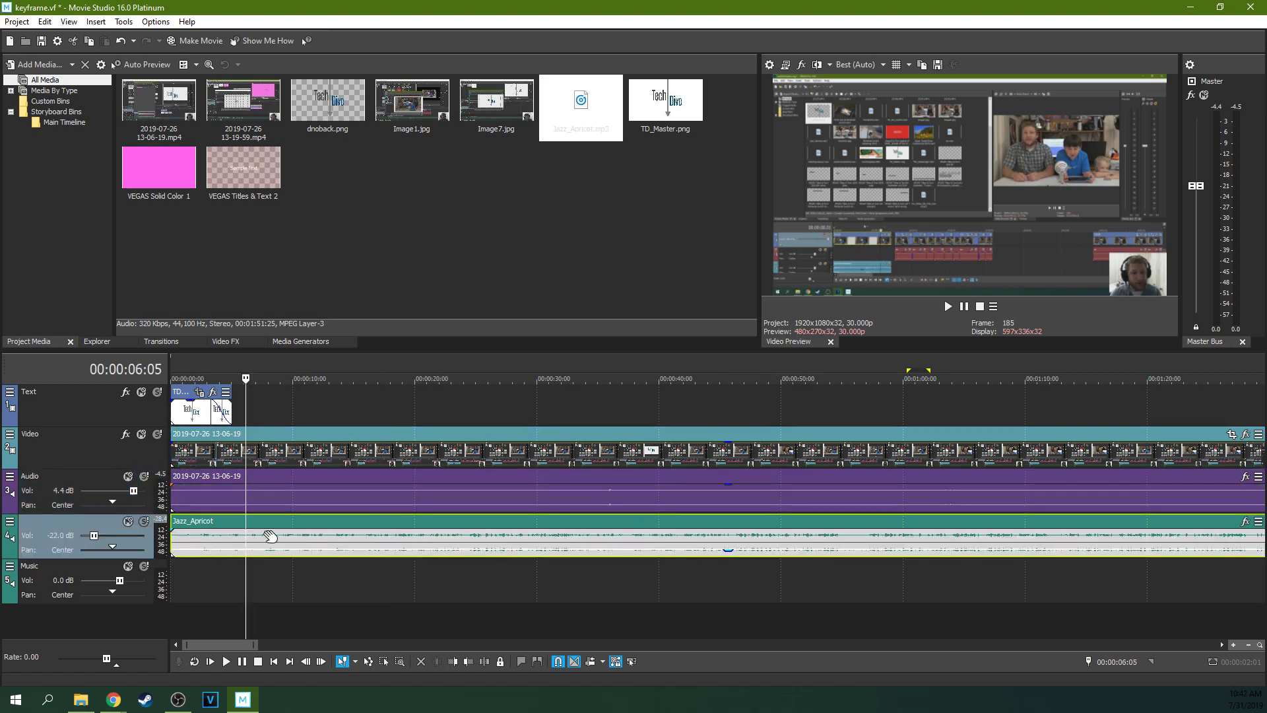
scroll(224, 538, up, 1)
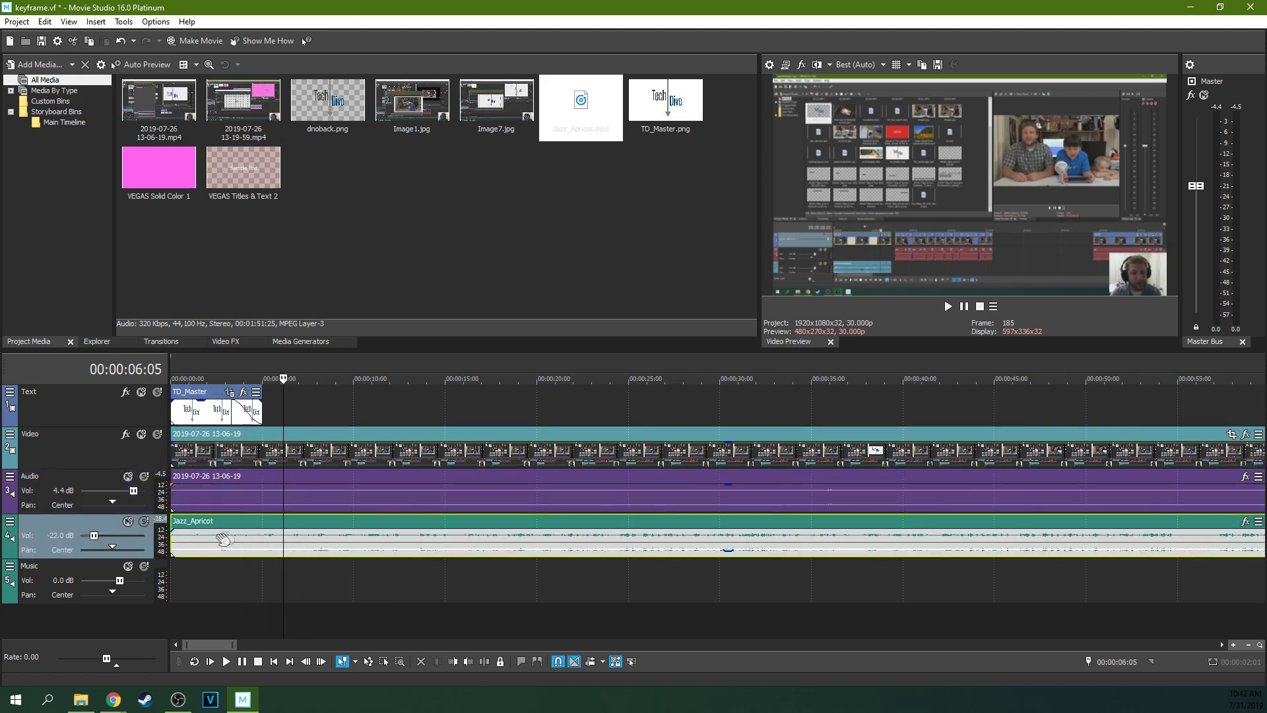
click(247, 498)
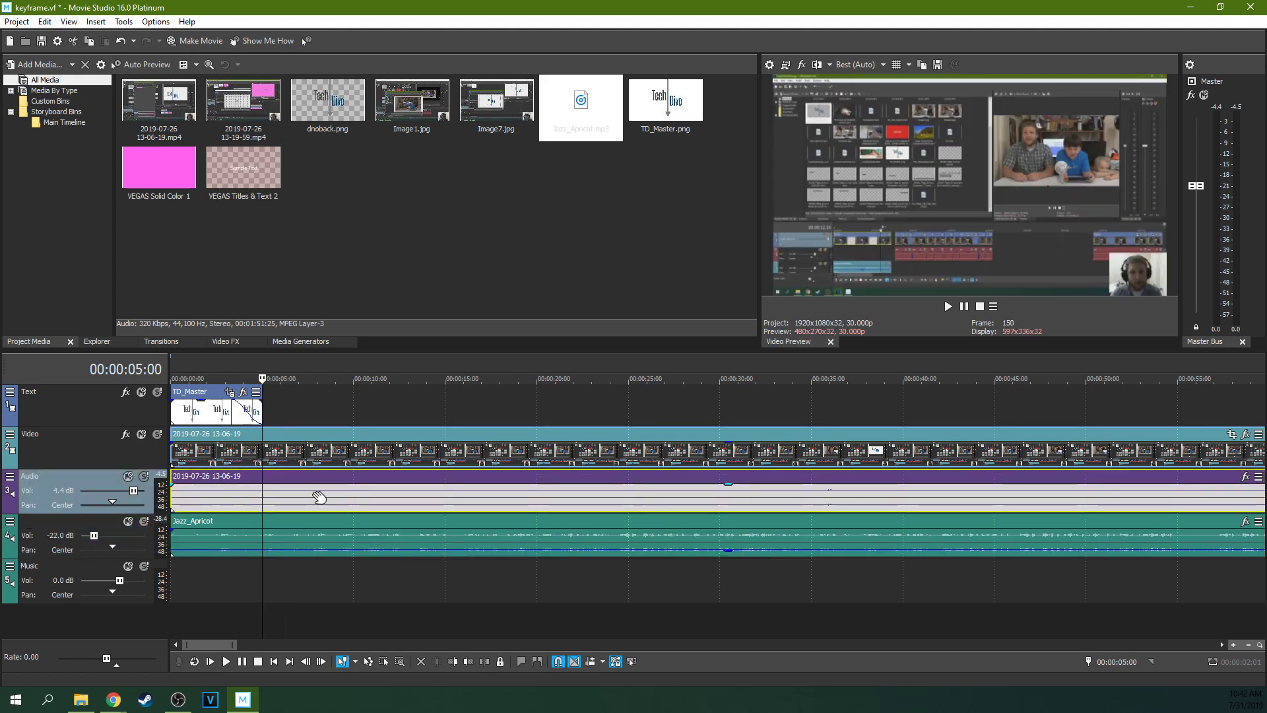
click(317, 497)
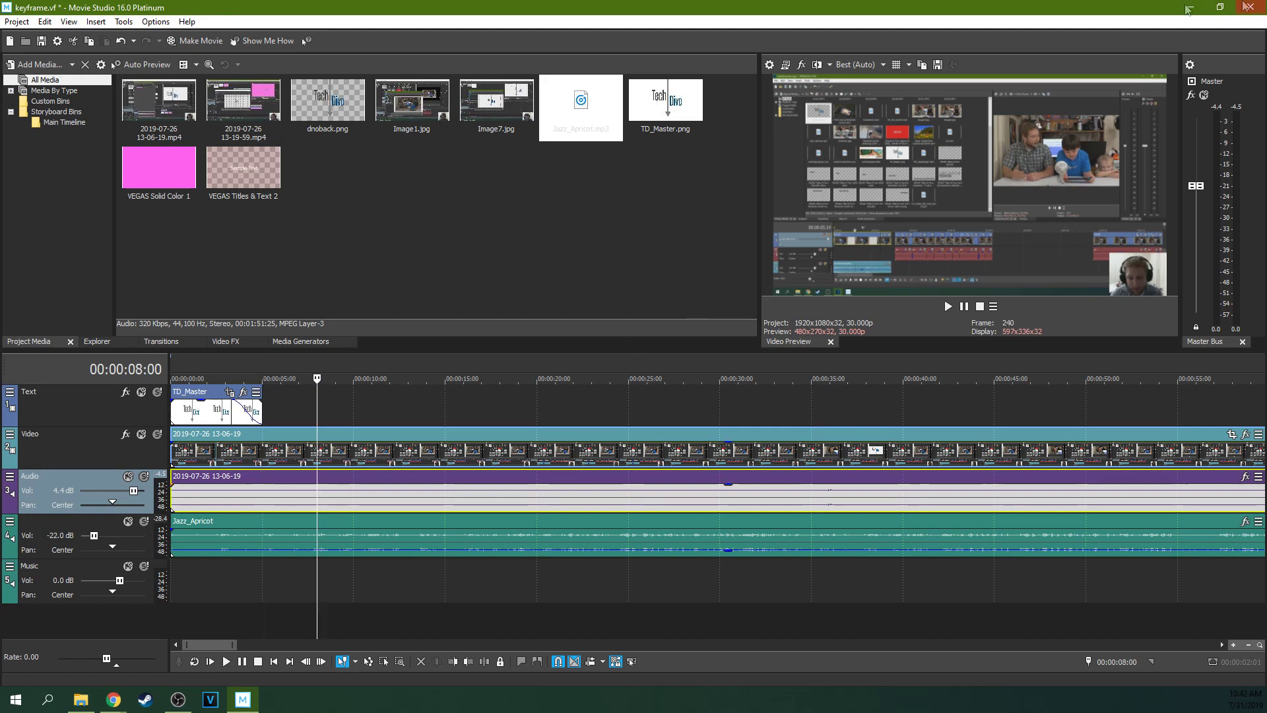
click(261, 485)
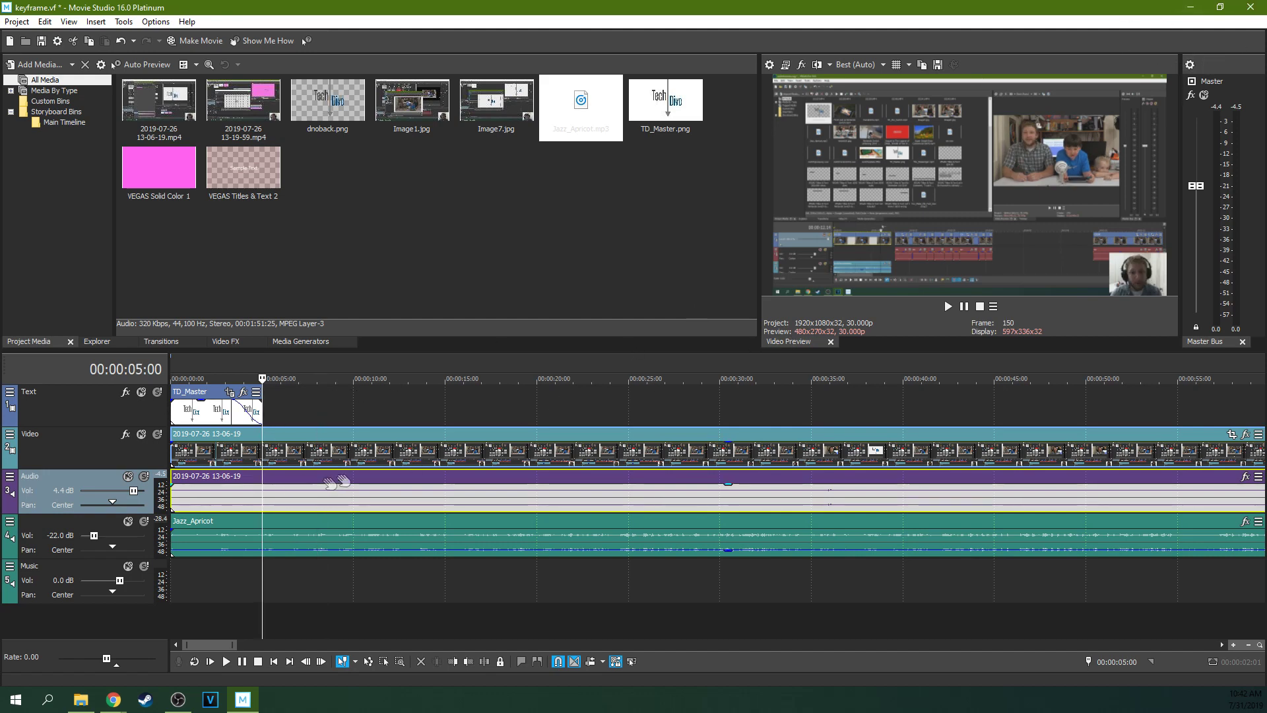
click(356, 480)
click(224, 528)
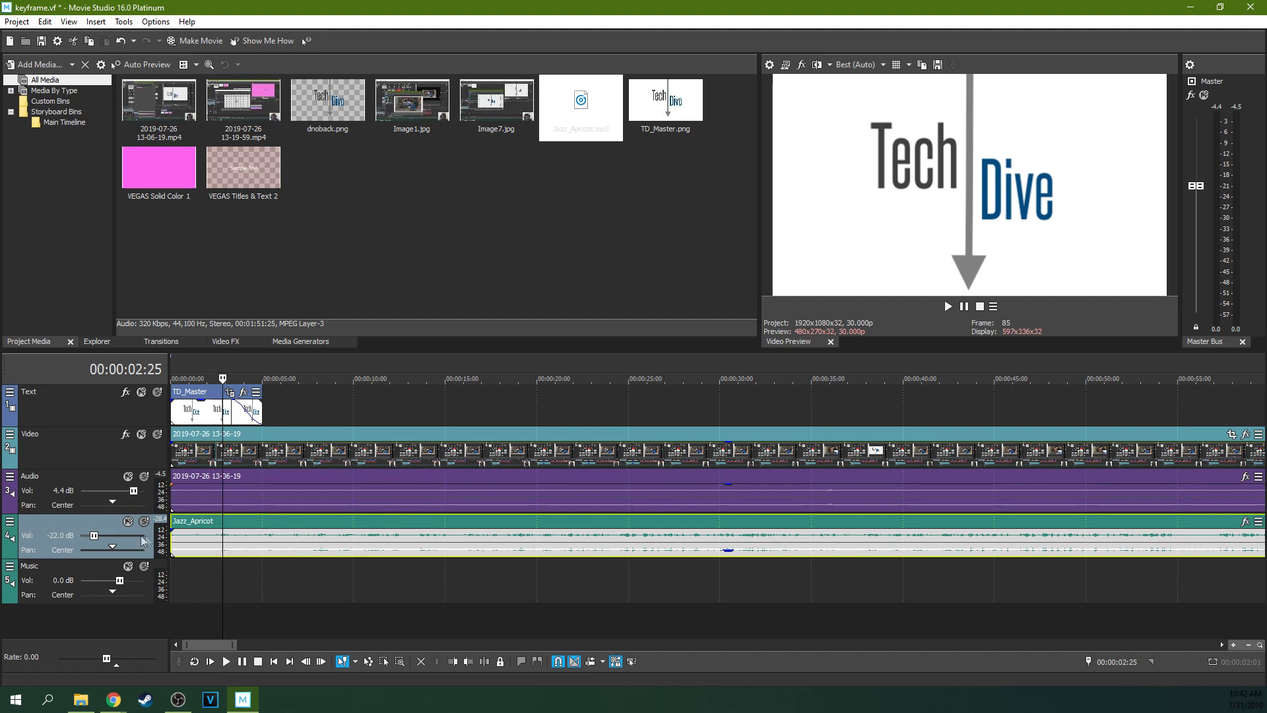
Fine-tune Jazz_Apricot's volume while playing from the title until it reads -18.2 dB.
drag(96, 532, 98, 535)
drag(96, 533, 95, 534)
drag(100, 532, 97, 536)
drag(101, 536, 103, 536)
drag(99, 535, 98, 536)
drag(98, 535, 104, 535)
click(948, 306)
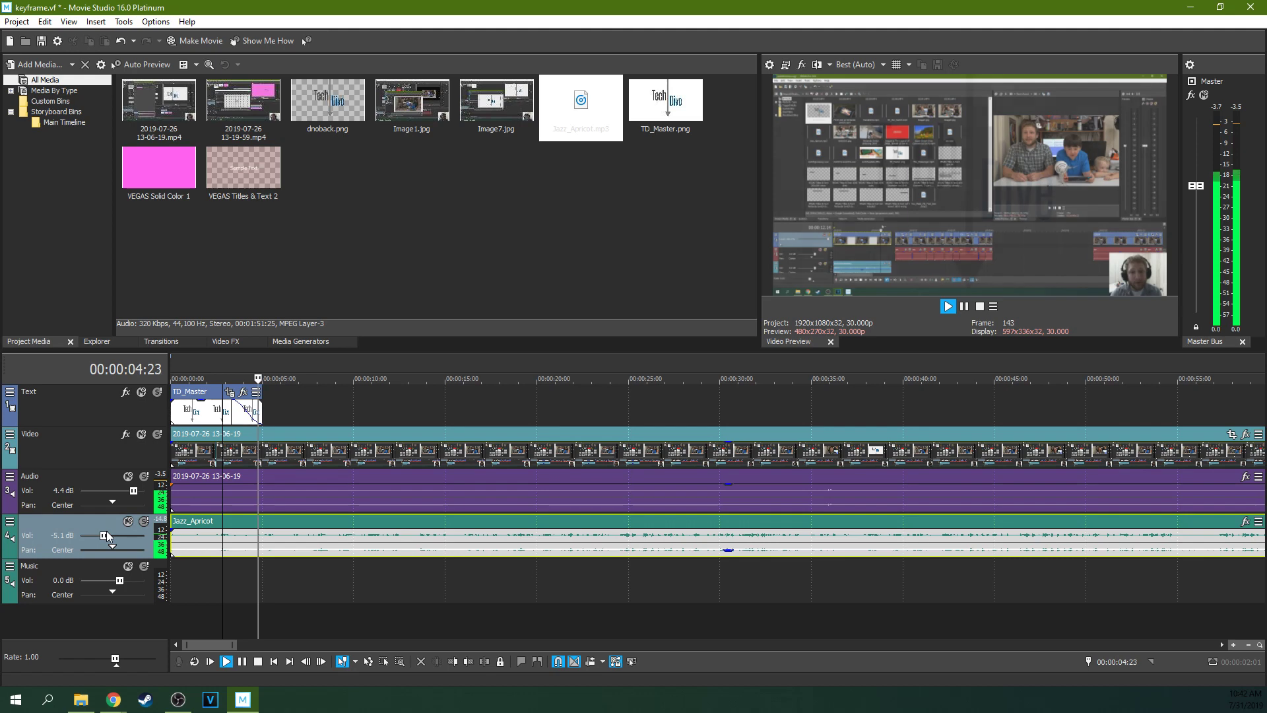
drag(107, 536, 97, 537)
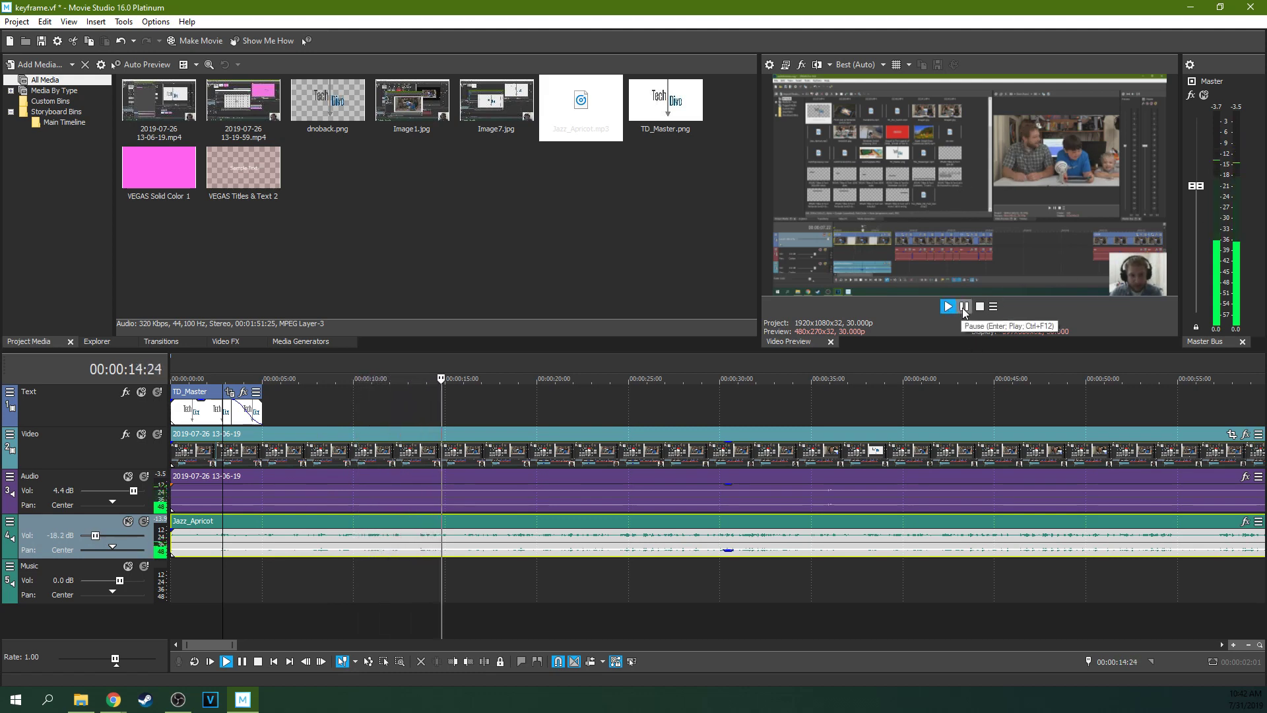
click(950, 313)
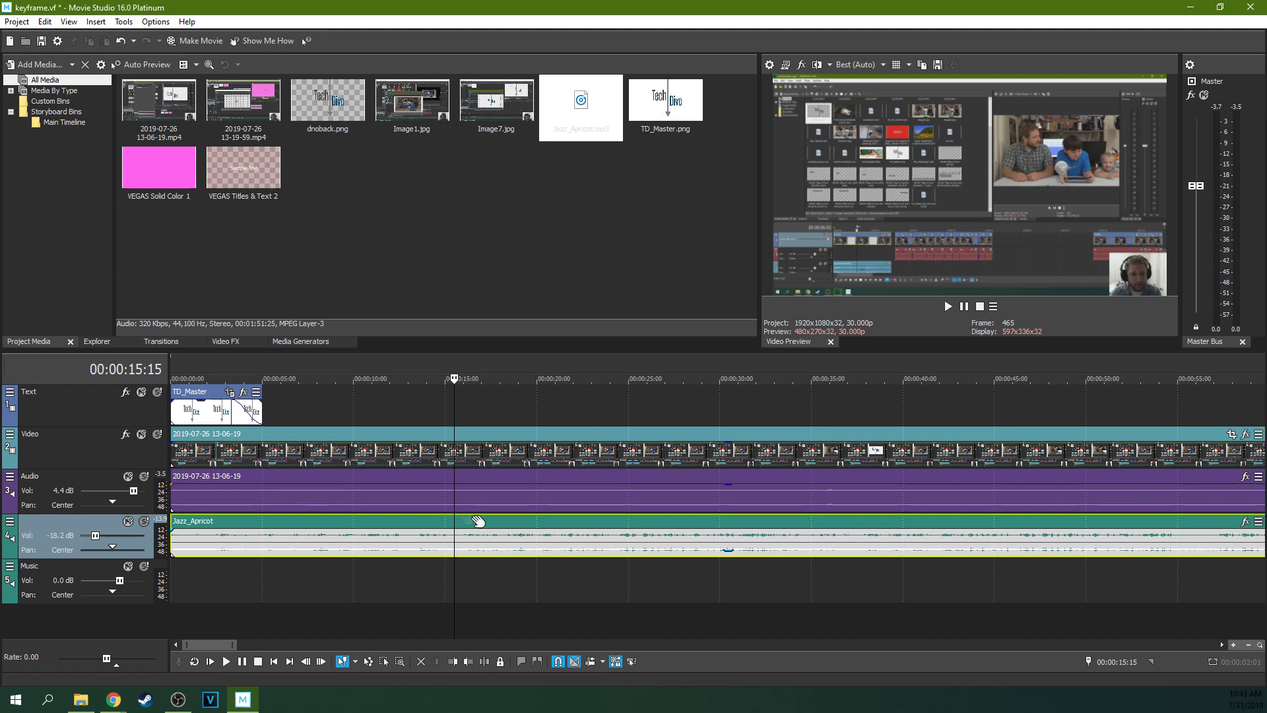
click(729, 551)
click(304, 405)
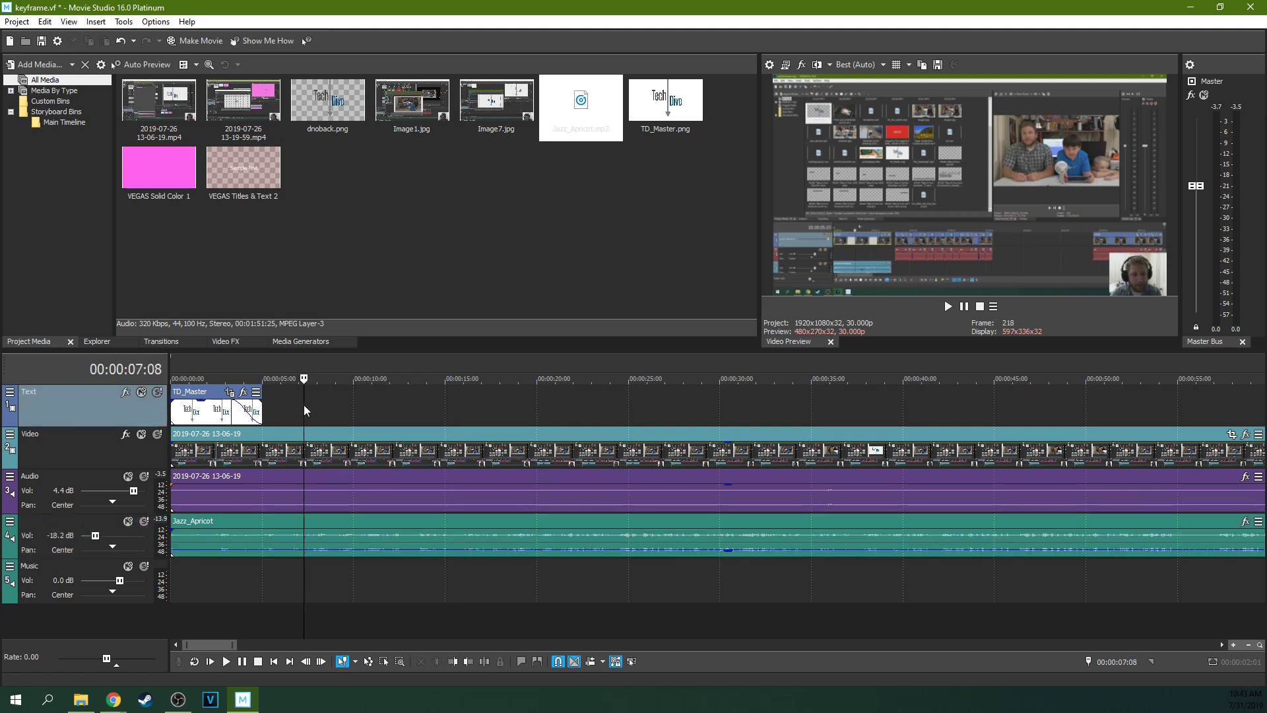
click(368, 400)
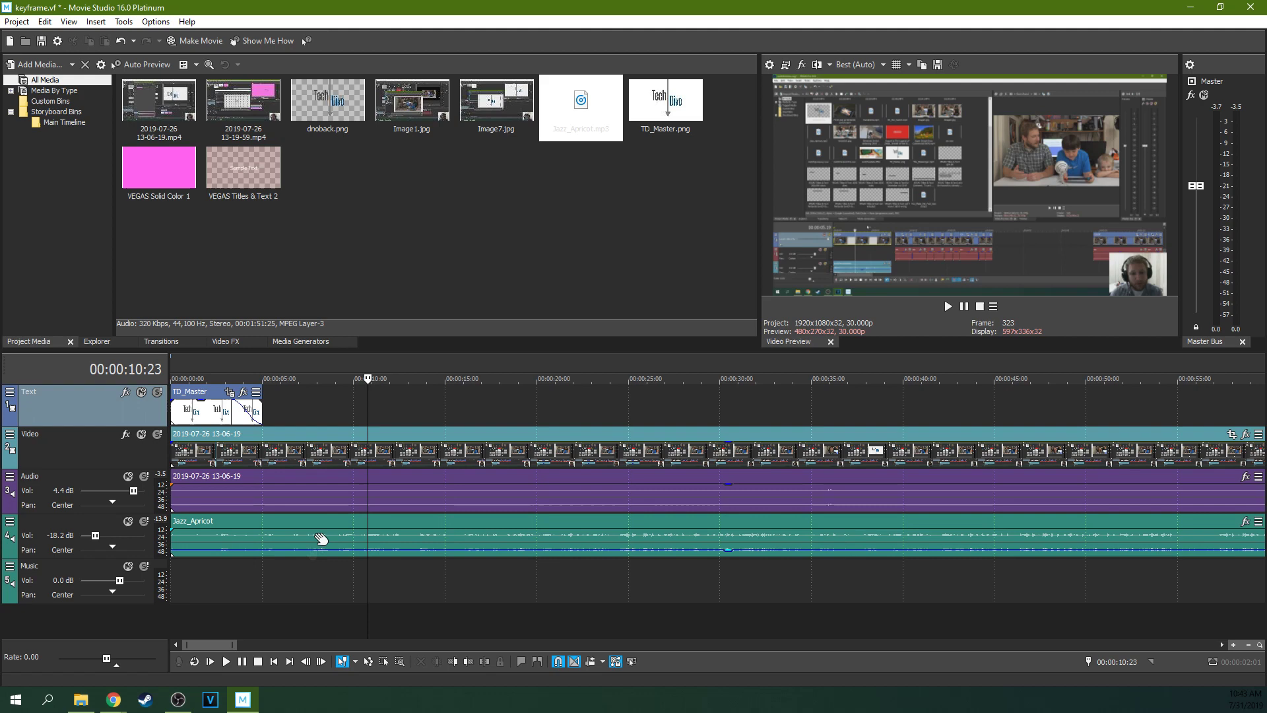